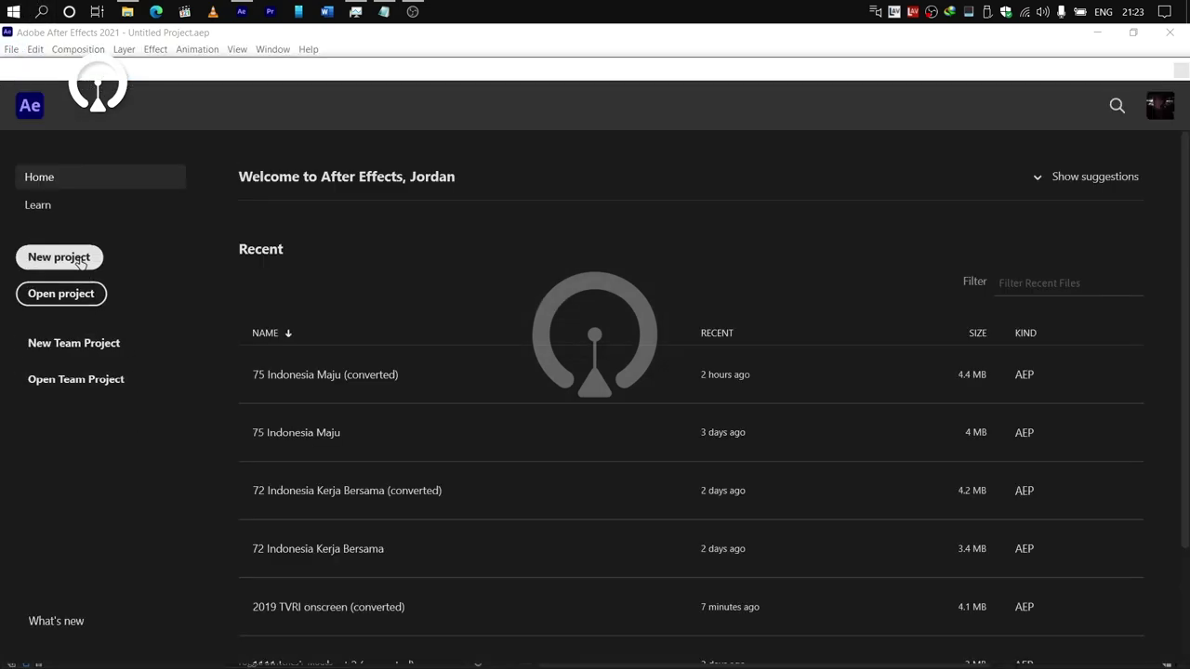
Create a new project, import the AE TVRI Logo file as a composition with its layers, and open that composition.
click(78, 259)
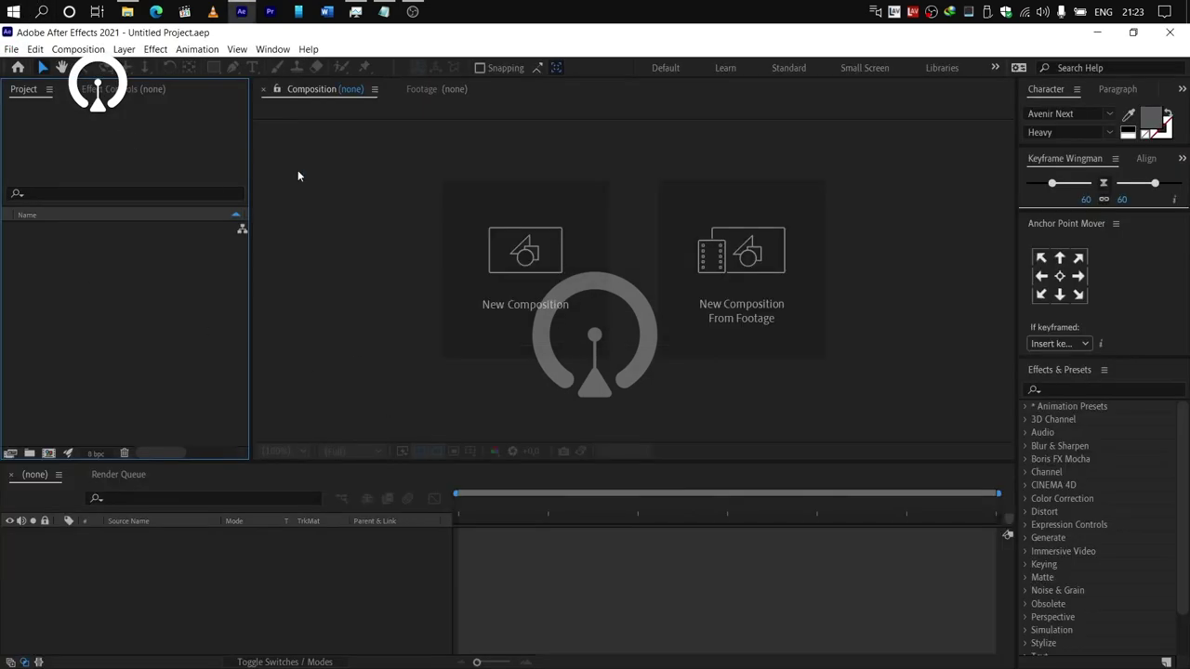
click(13, 51)
mouse_move(110, 244)
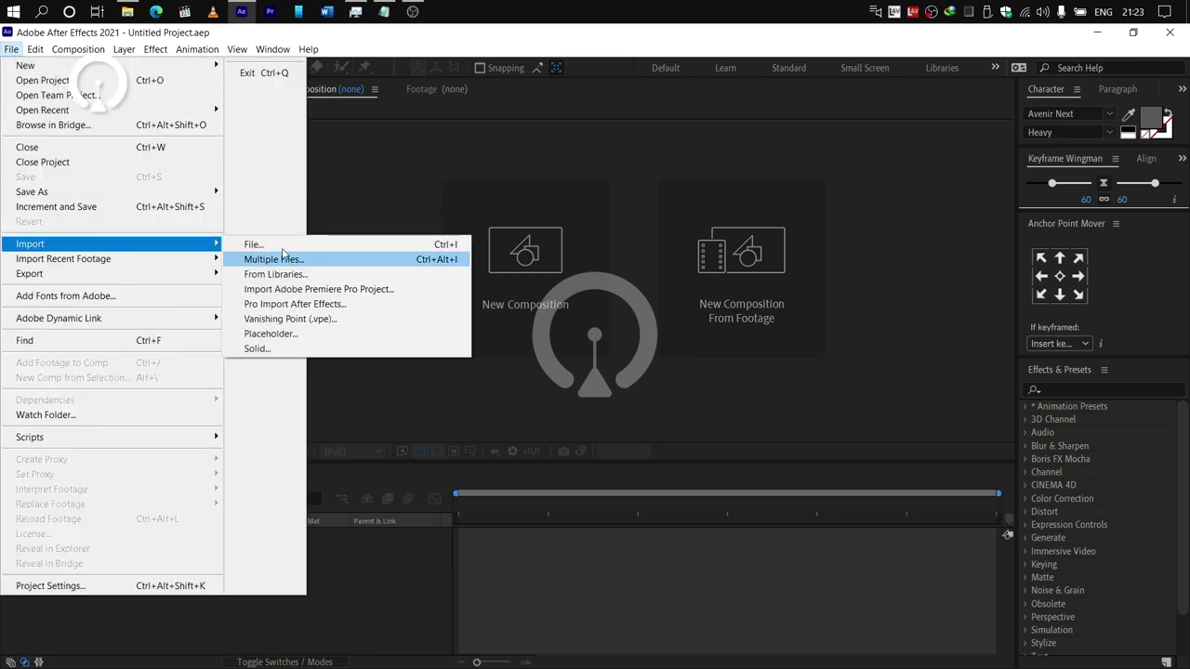
click(279, 246)
double_click(293, 173)
click(599, 419)
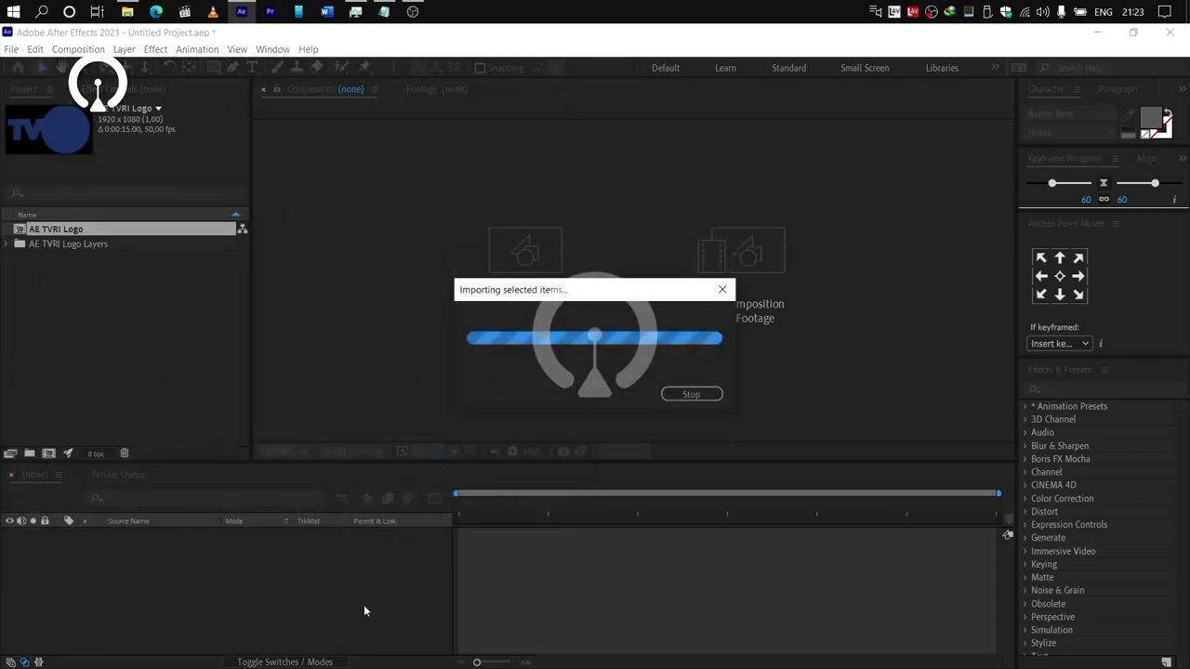
double_click(63, 229)
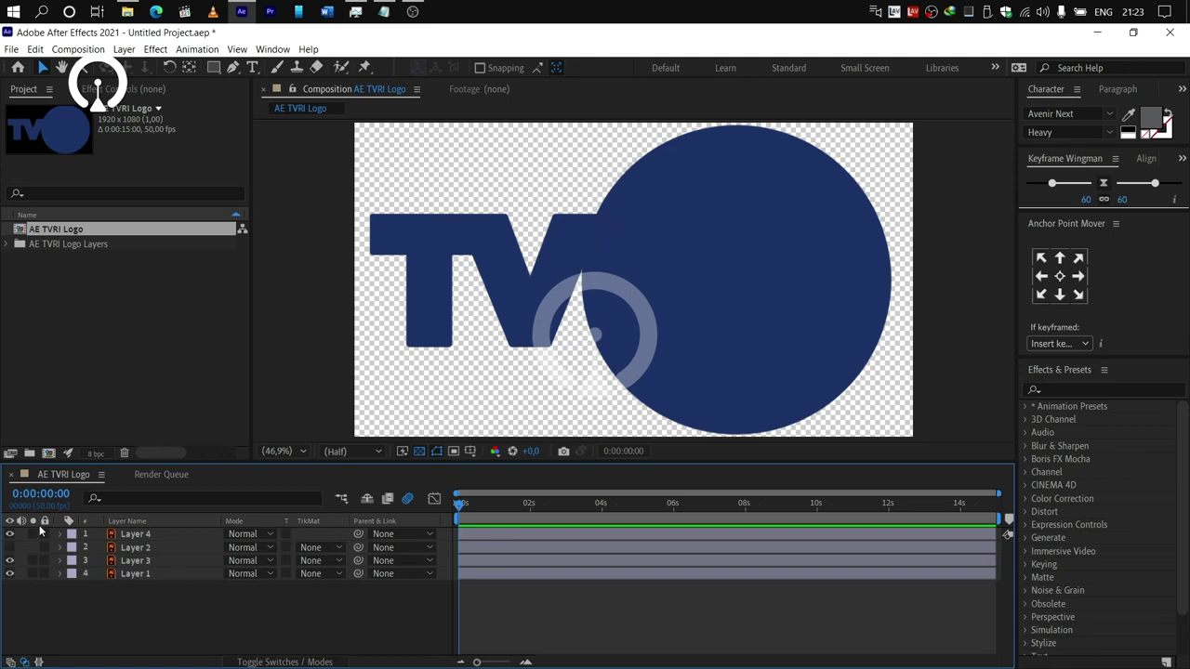
Make Layer 2 visible and create shape outlines from the vector layers Layer 4, Layer 2 and Layer 1.
click(9, 533)
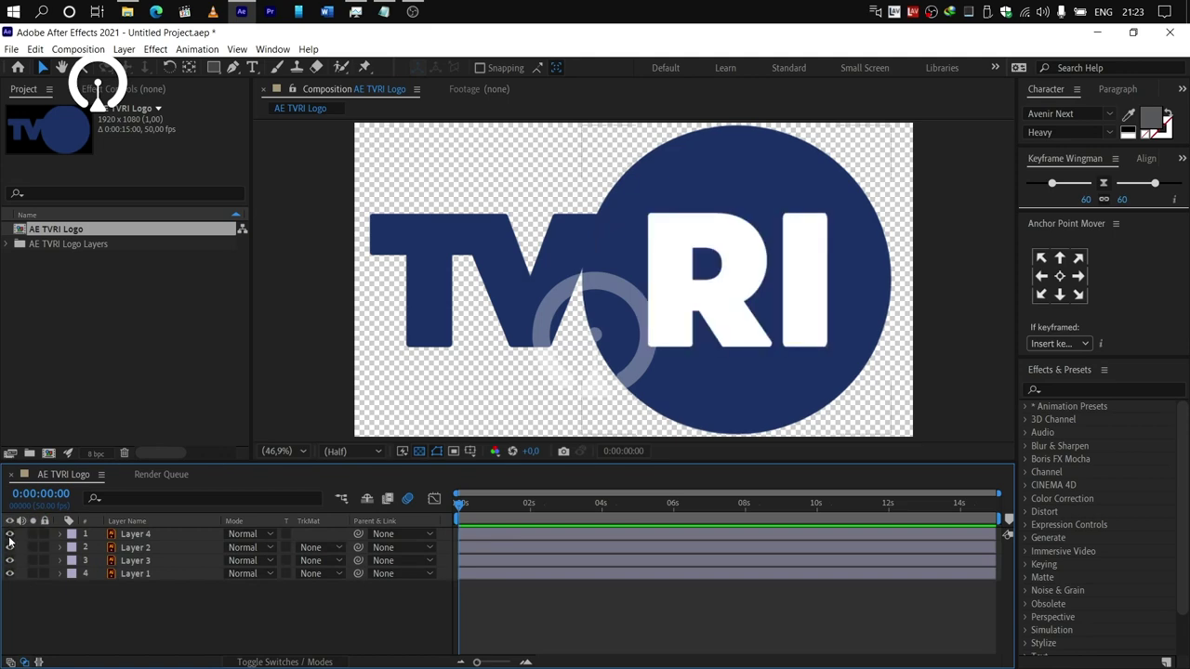
click(158, 573)
shift+click(153, 537)
right_click(155, 547)
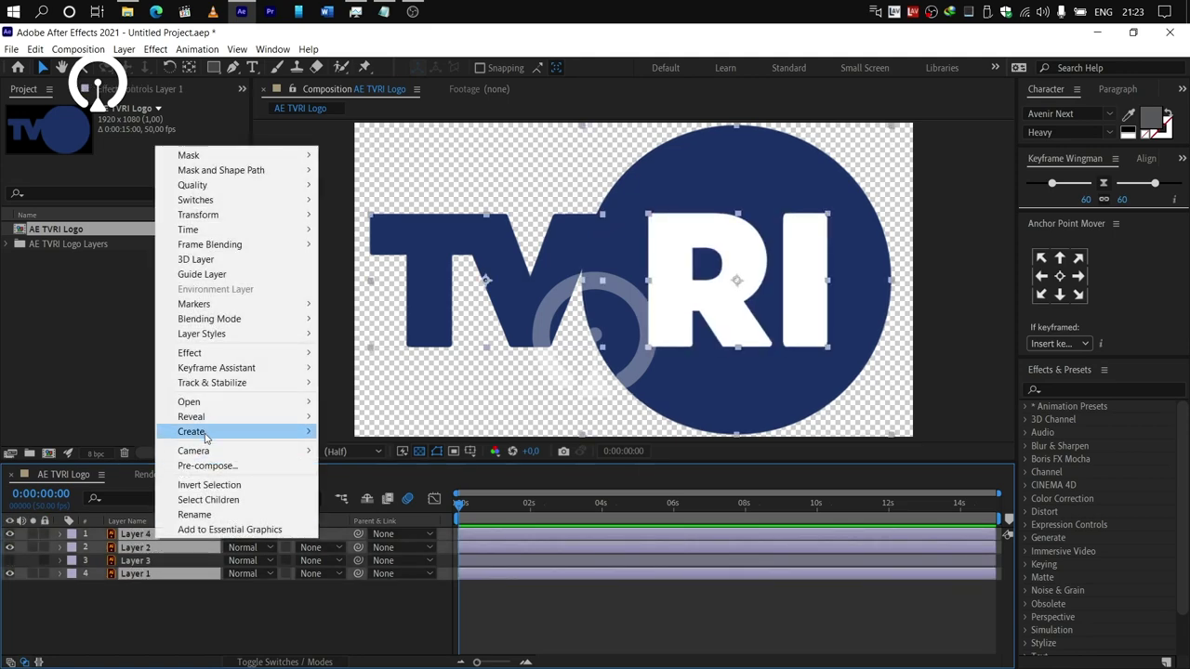
mouse_move(206, 435)
click(390, 476)
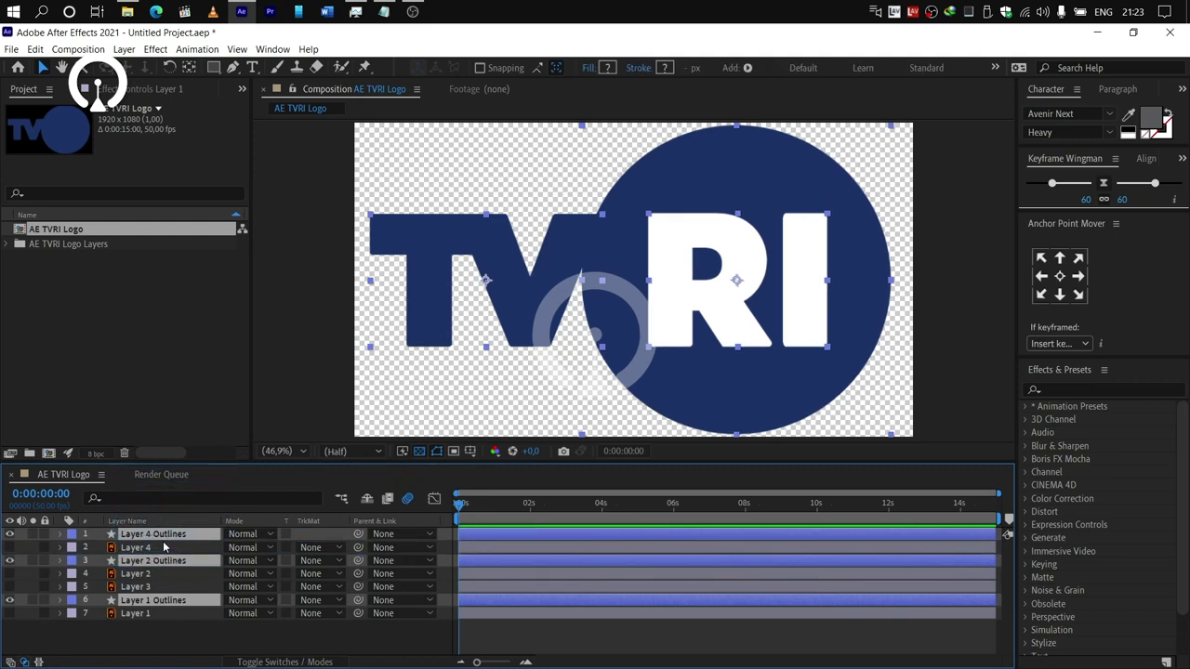
Bring the three outline layers to the top of the stack and delete the original vector layers.
key(ctrl+shift+bracketright)
click(158, 613)
shift+click(160, 574)
key(Delete)
Rename Layer 1 Outlines as TV, Layer 2 Outlines as RI and Layer 4 Outlines as Circle.
click(183, 562)
key(Return)
text(T)
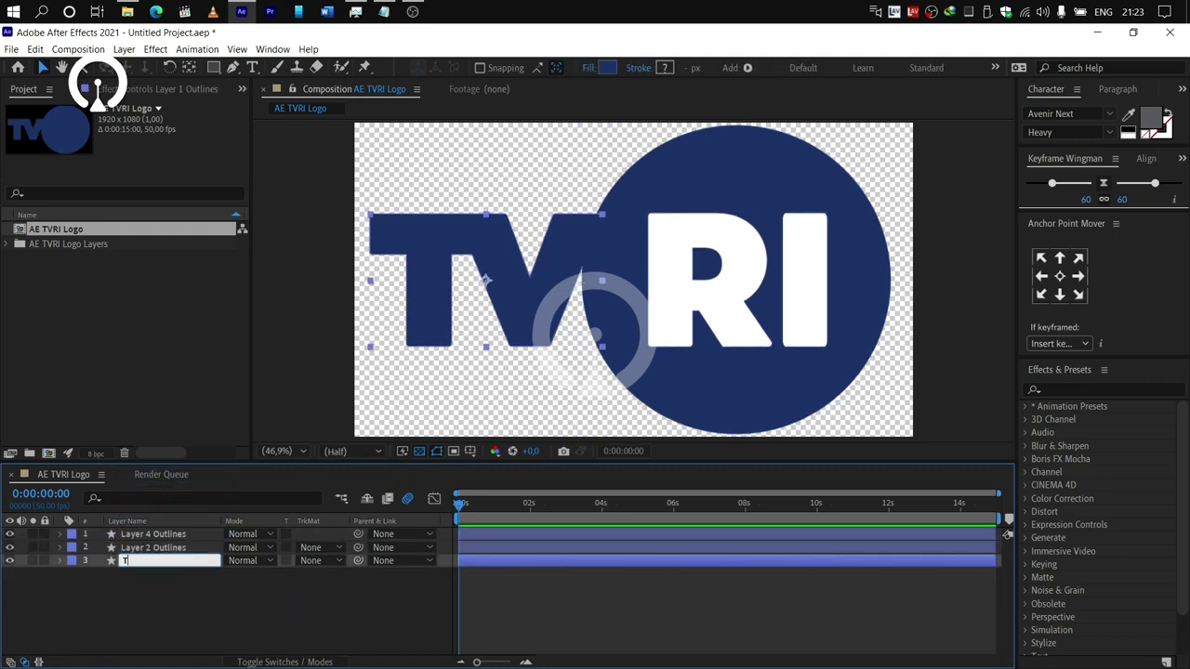
text(V)
key(Return)
click(164, 548)
key(Return)
text(RI)
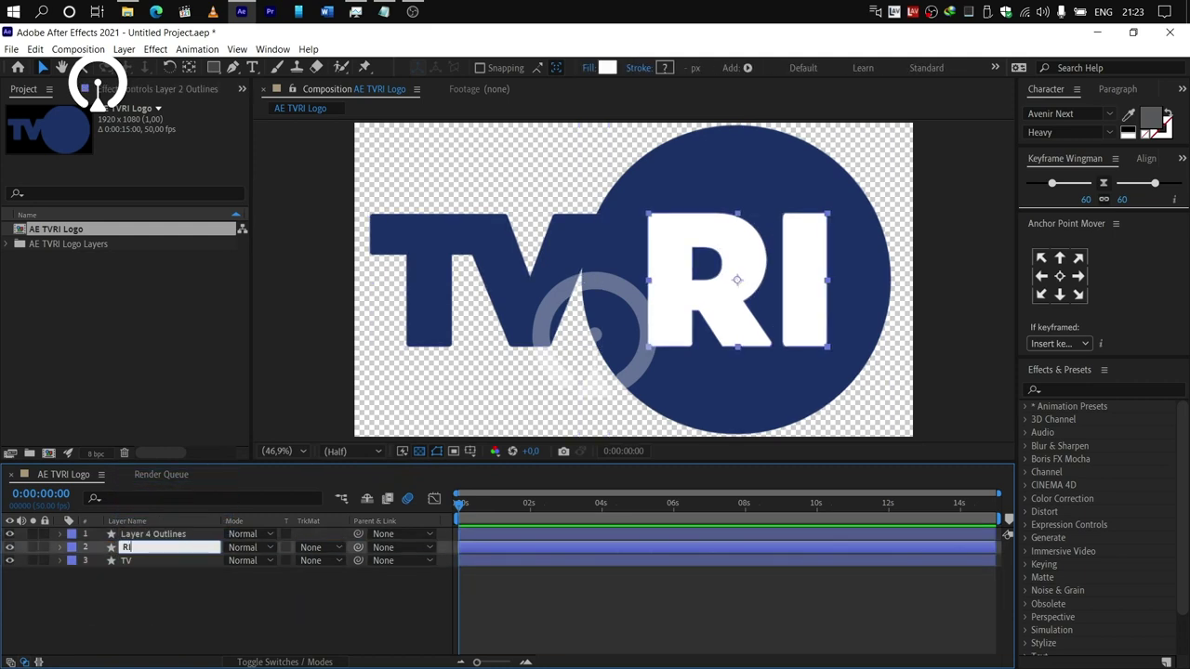
key(Return)
click(164, 535)
key(Return)
text(Circle)
key(Return)
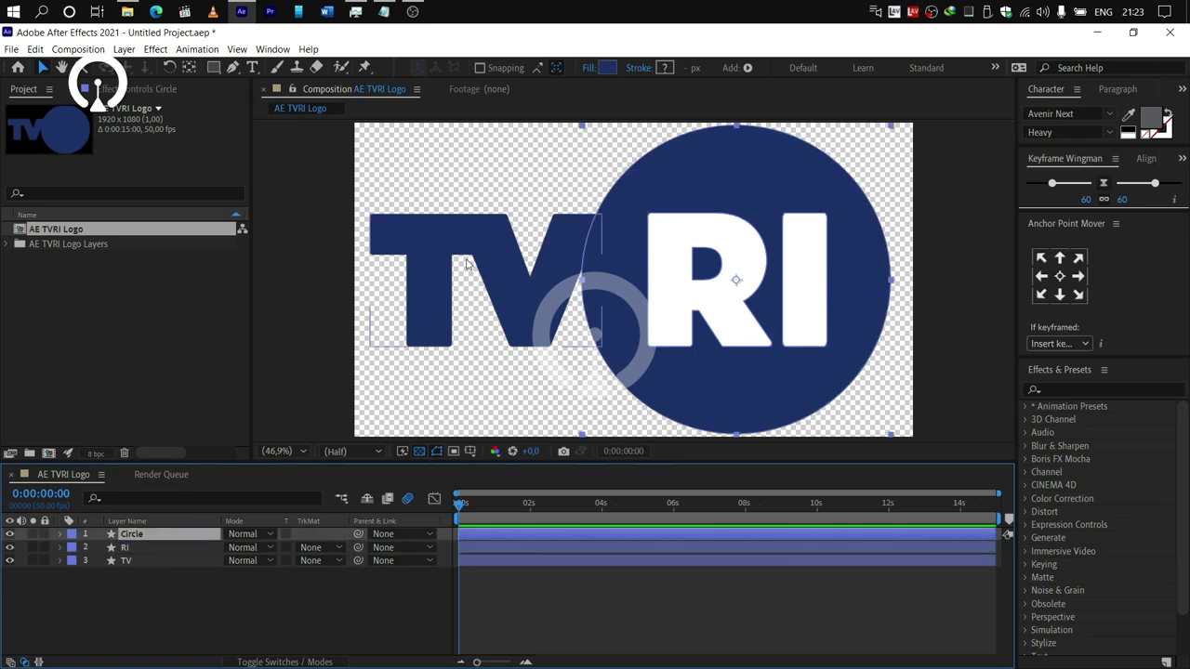
Draw a circle with the Ellipse tool on a new shape layer, overlapping the logo's circle, and set its fill to None.
right_click(238, 600)
mouse_move(269, 444)
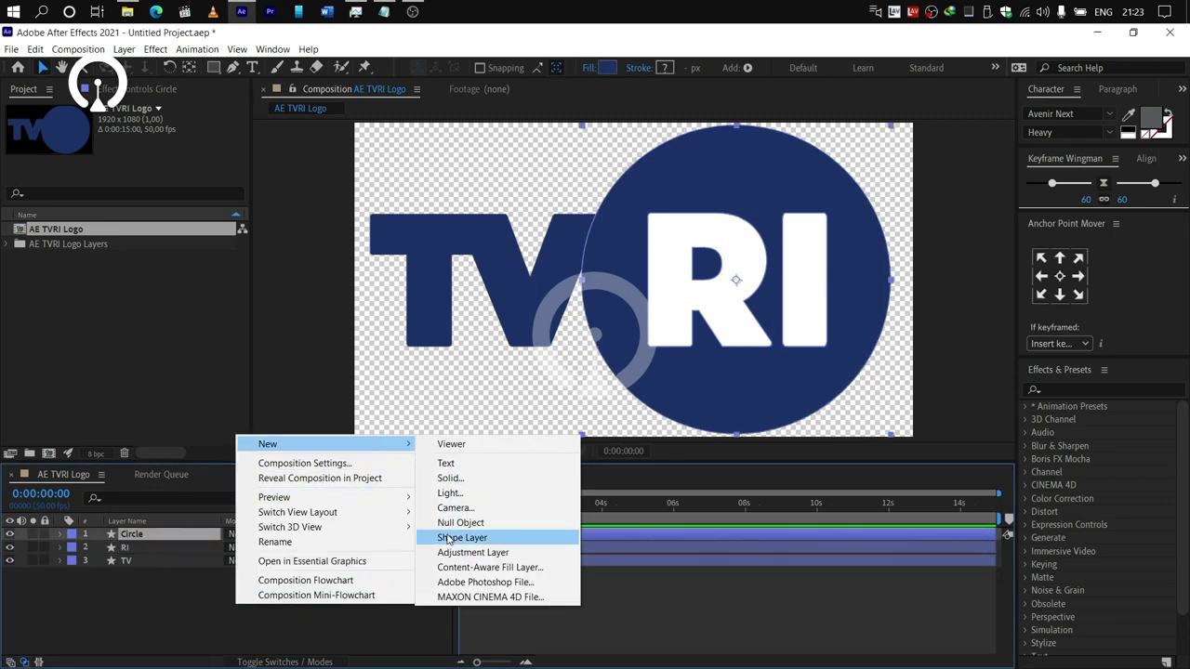
click(474, 531)
key(q)
drag(710, 303, 919, 95)
click(465, 67)
click(517, 309)
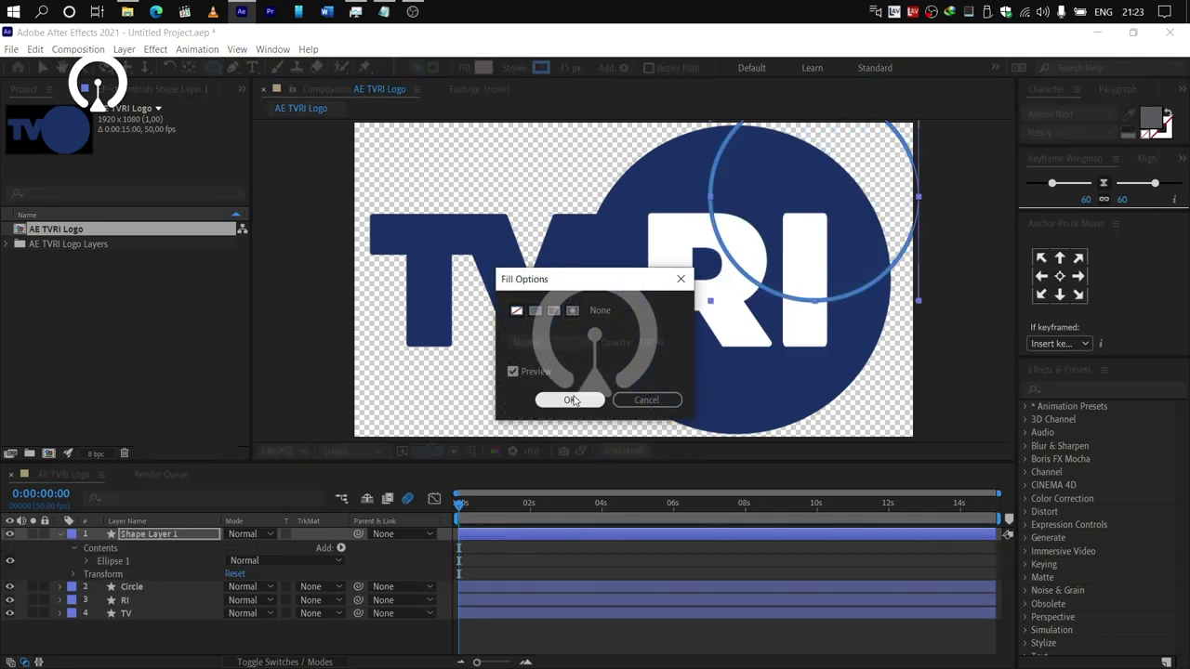
click(569, 400)
Center the anchor point of Shape Layer 1 and move its ring onto the center of the logo's circle.
click(86, 562)
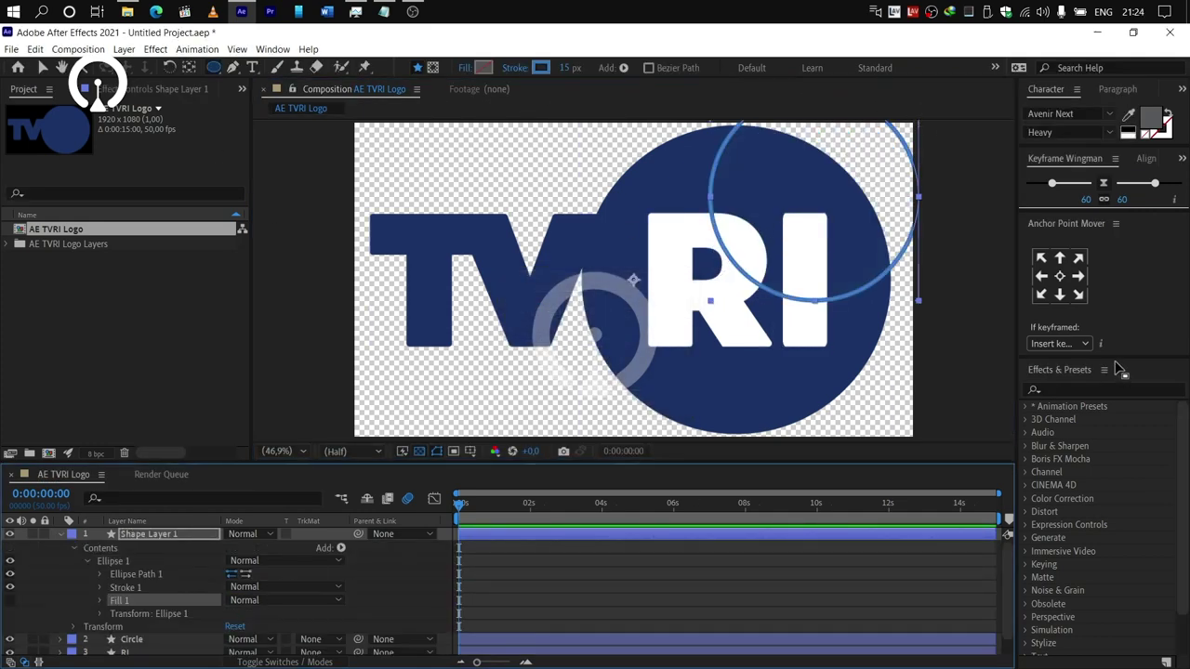
click(1059, 276)
click(41, 67)
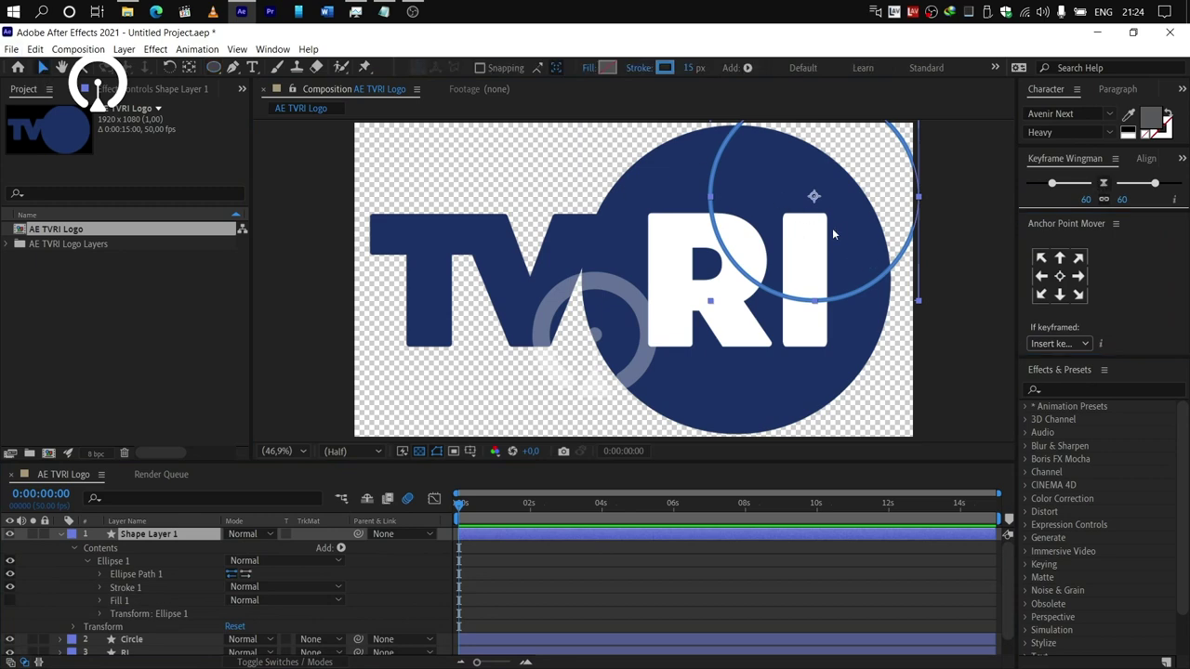
drag(818, 200, 739, 282)
Set the ring's ellipse size to 1051 and nudge it slightly right to line up with the logo's circle.
click(99, 575)
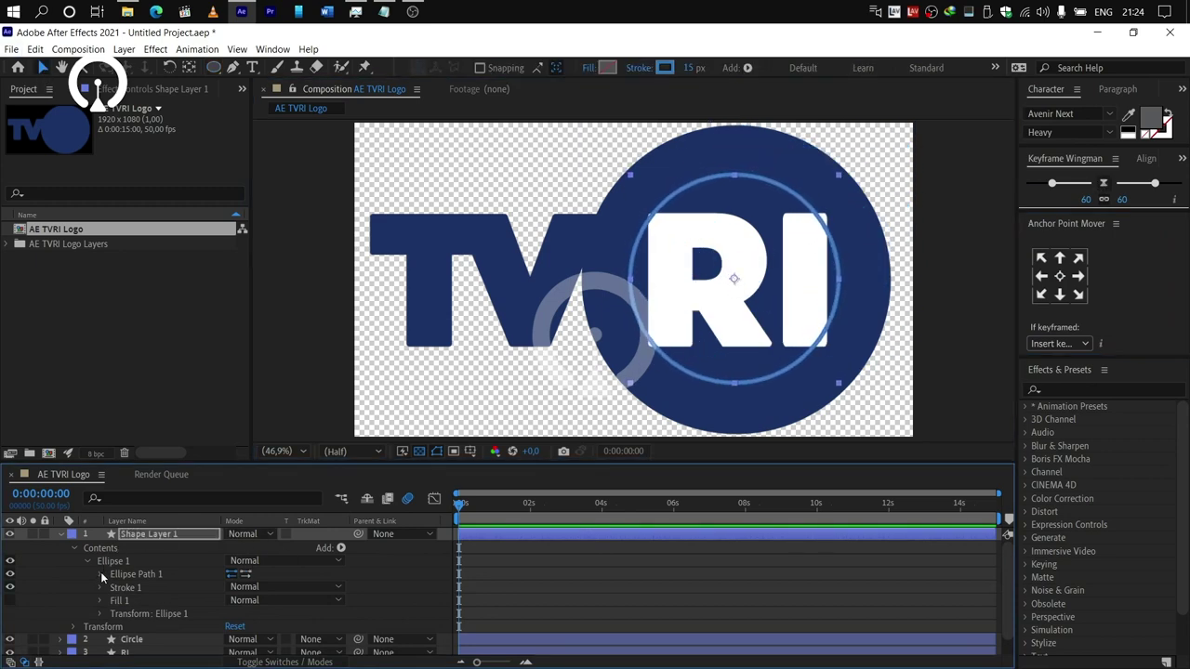
click(242, 586)
text(1051)
key(Return)
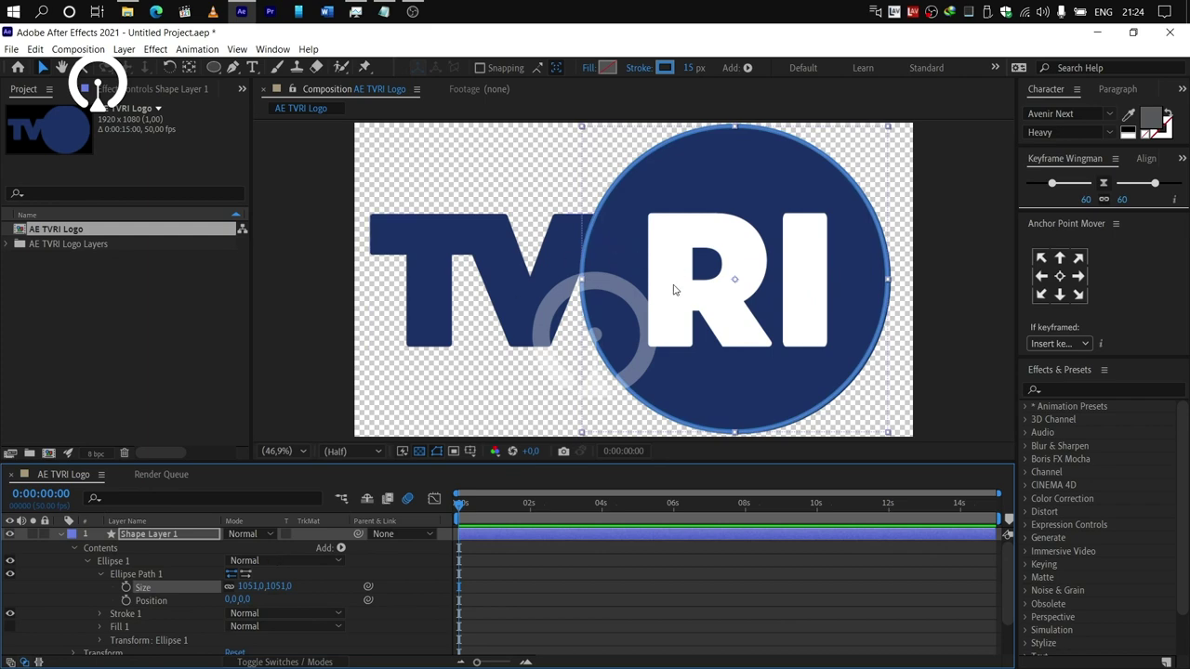
scroll(818, 374, up, 3)
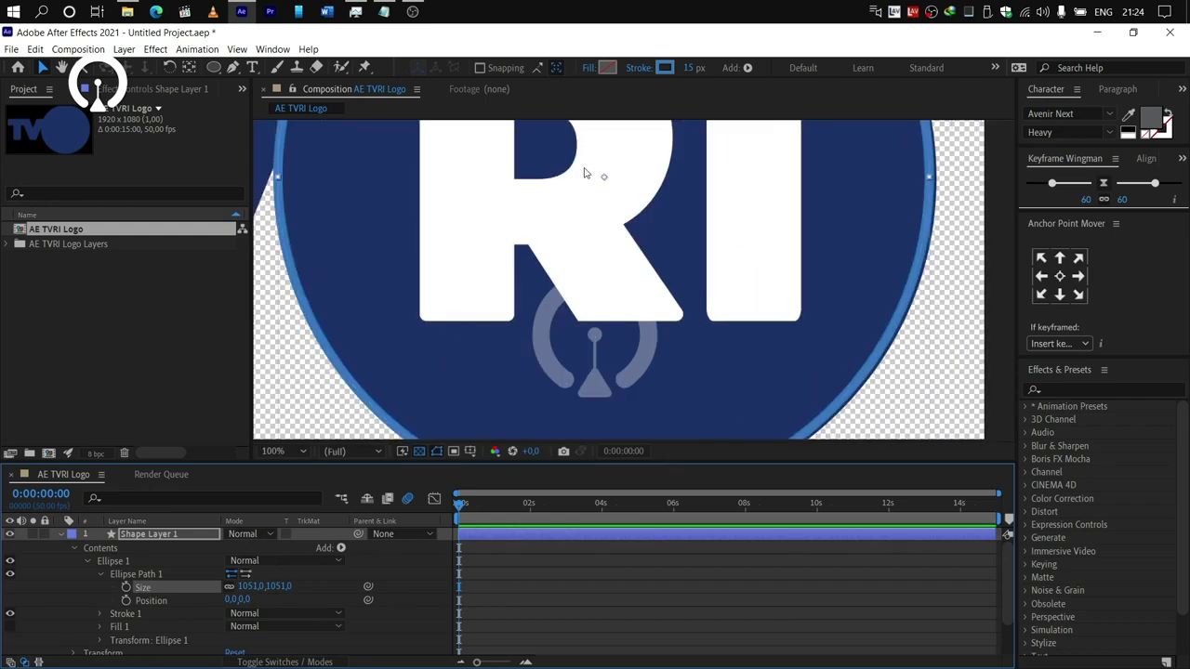
drag(604, 176, 608, 176)
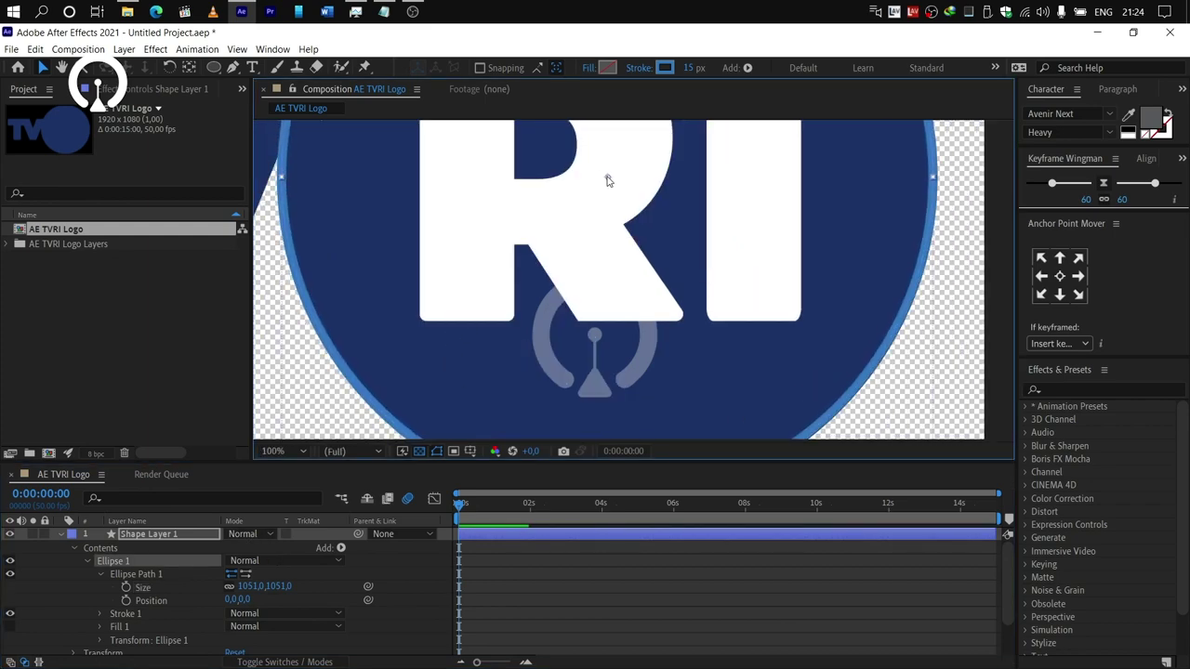
Fine-tune the ring's ellipse size to 1050 so it fits the edge of the logo's circle.
scroll(608, 177, down, 2)
scroll(676, 151, up, 4)
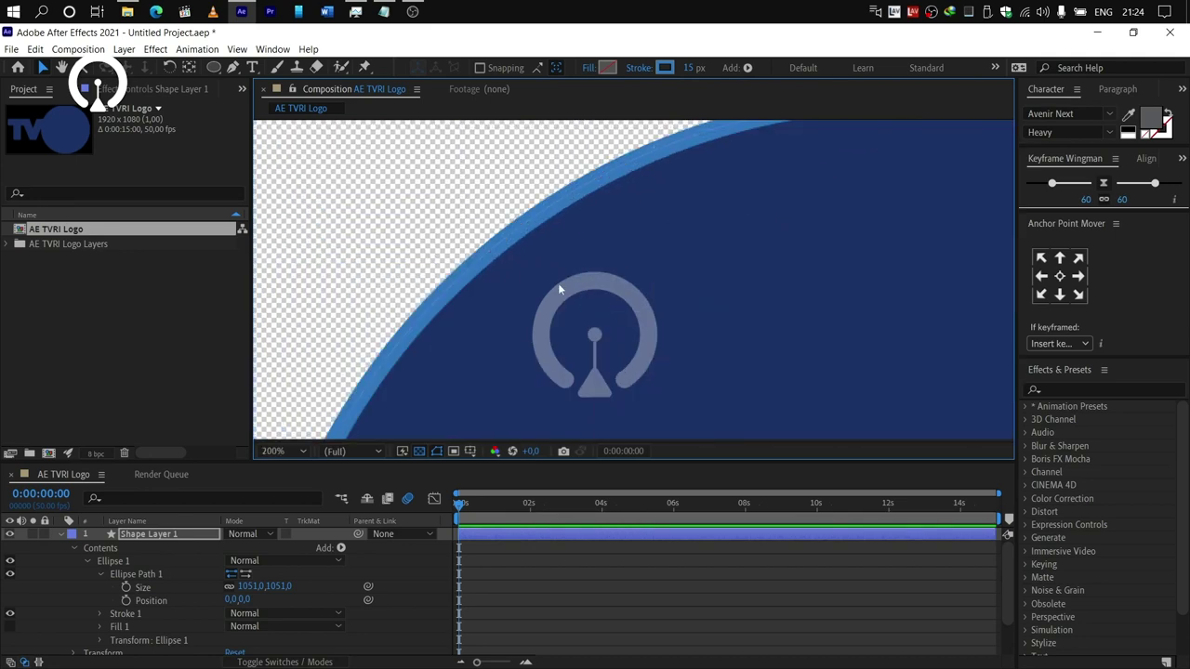
drag(249, 587, 241, 587)
key(shift+slash)
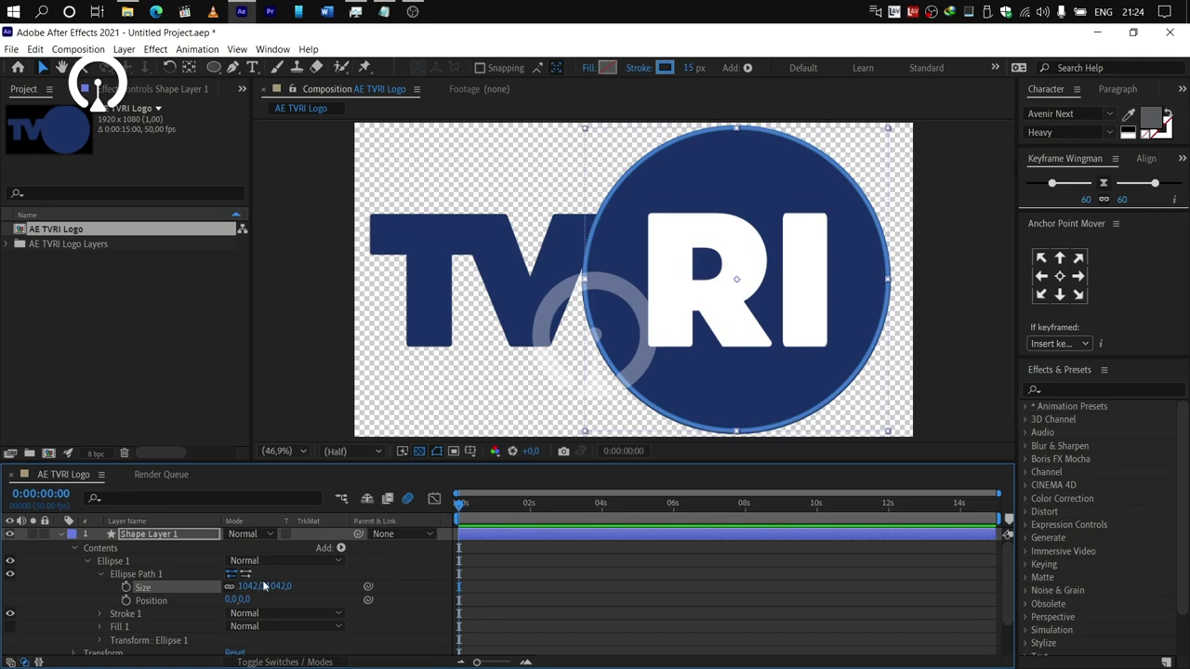
drag(273, 582, 277, 583)
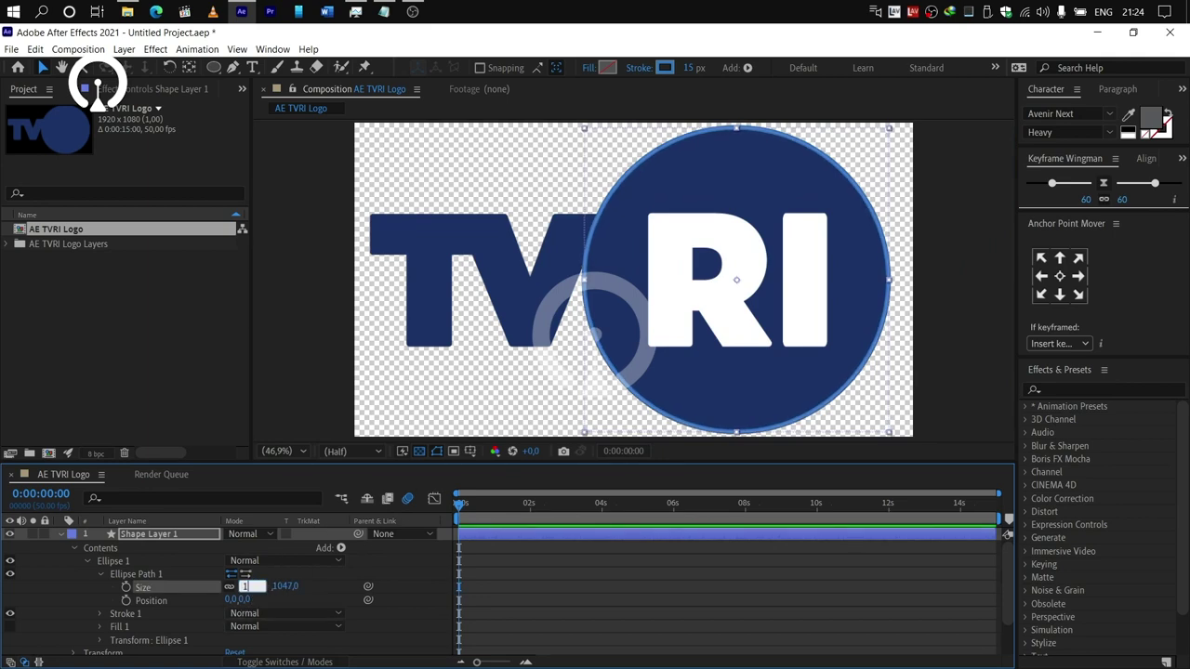
key(Return)
scroll(658, 152, up, 3)
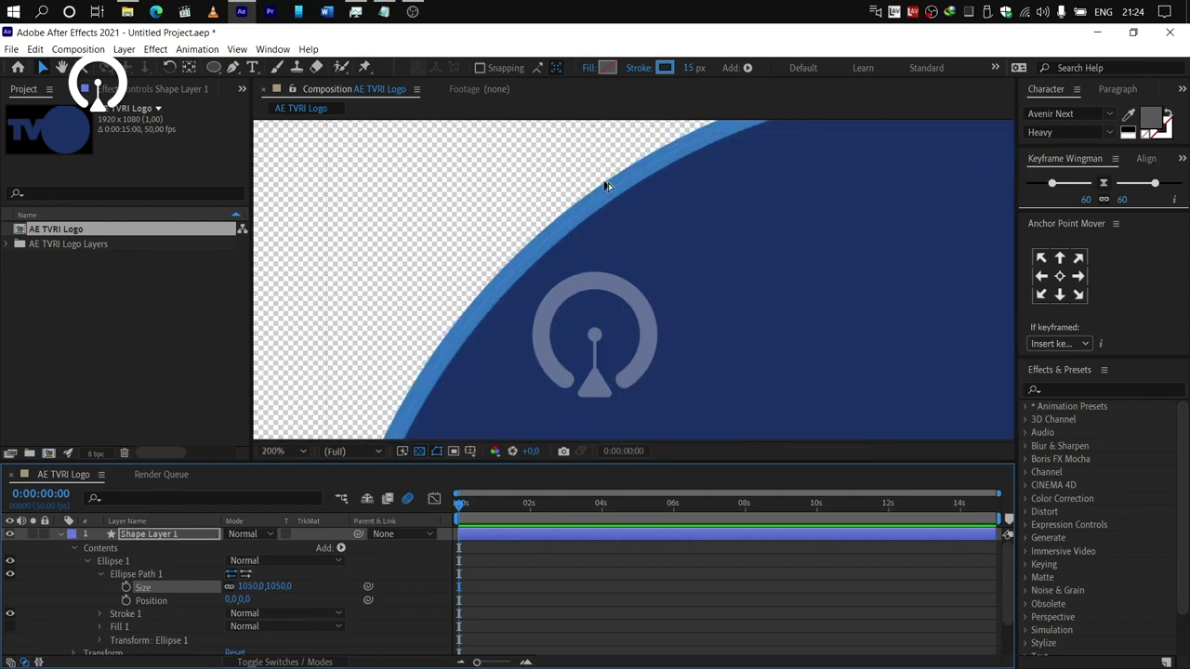
scroll(618, 224, down, 2)
drag(632, 248, 595, 183)
Change the stroke color of the ring on Shape Layer 1 to a bright mint green.
click(664, 68)
click(89, 134)
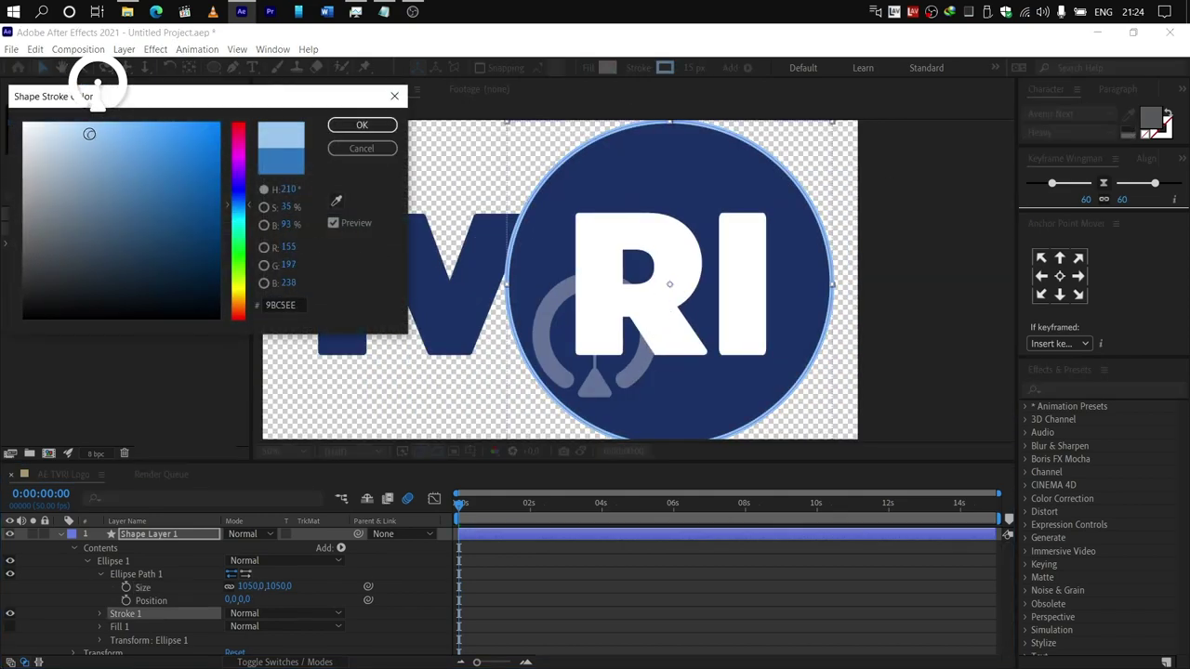
click(363, 125)
click(664, 68)
click(239, 230)
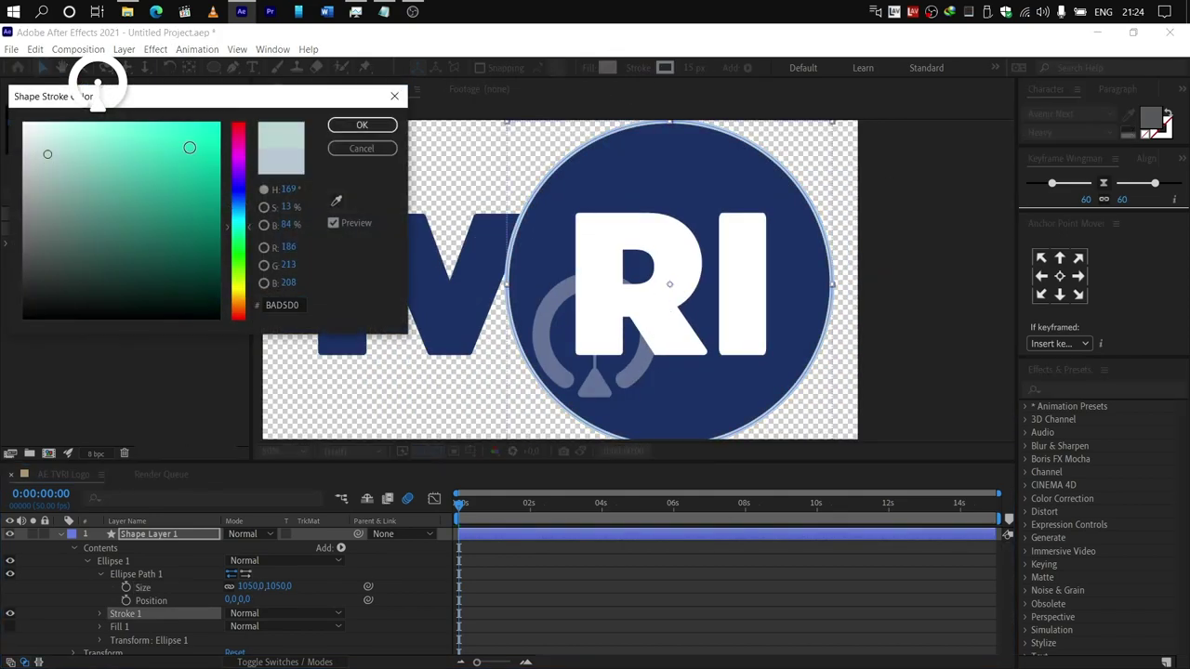
click(189, 146)
click(363, 126)
Set the AE TVRI Logo composition's size to 2500 px wide and 1500 px high.
right_click(435, 434)
click(488, 460)
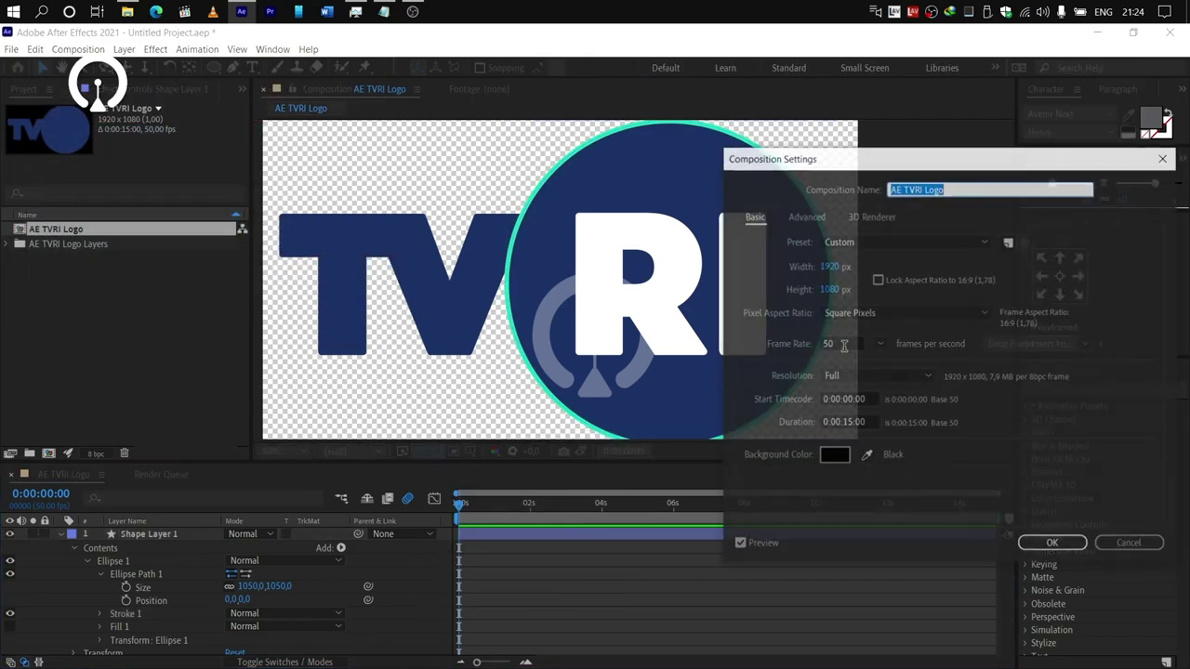
click(827, 265)
text(2500)
key(Tab)
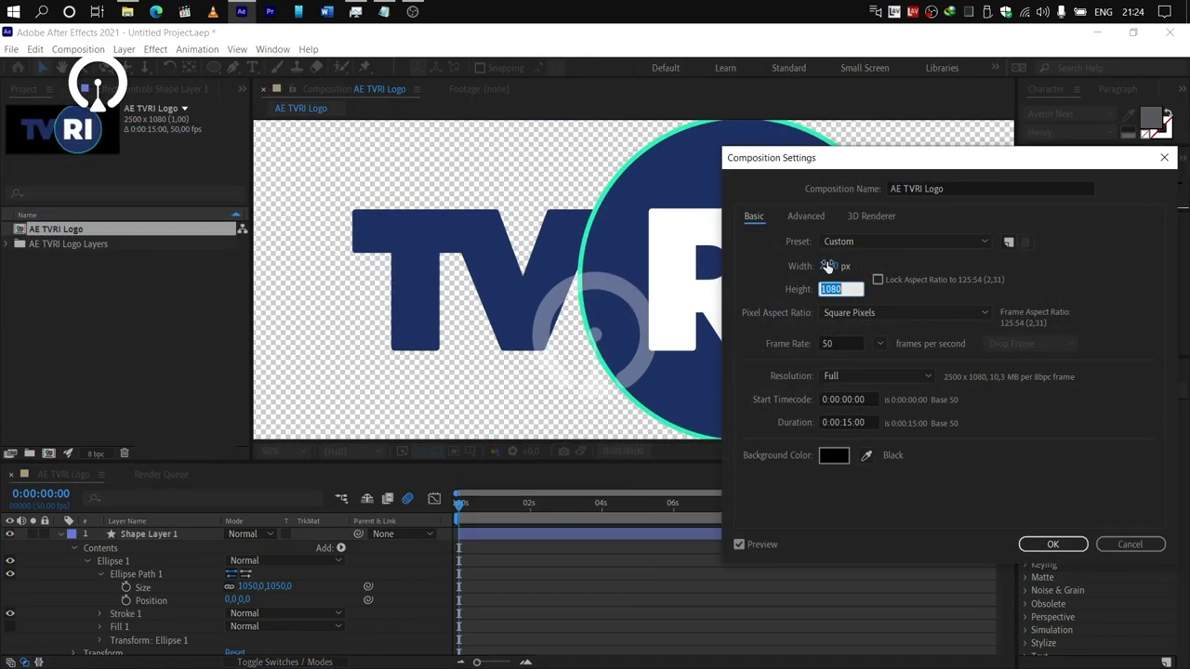
text(1800)
key(Tab)
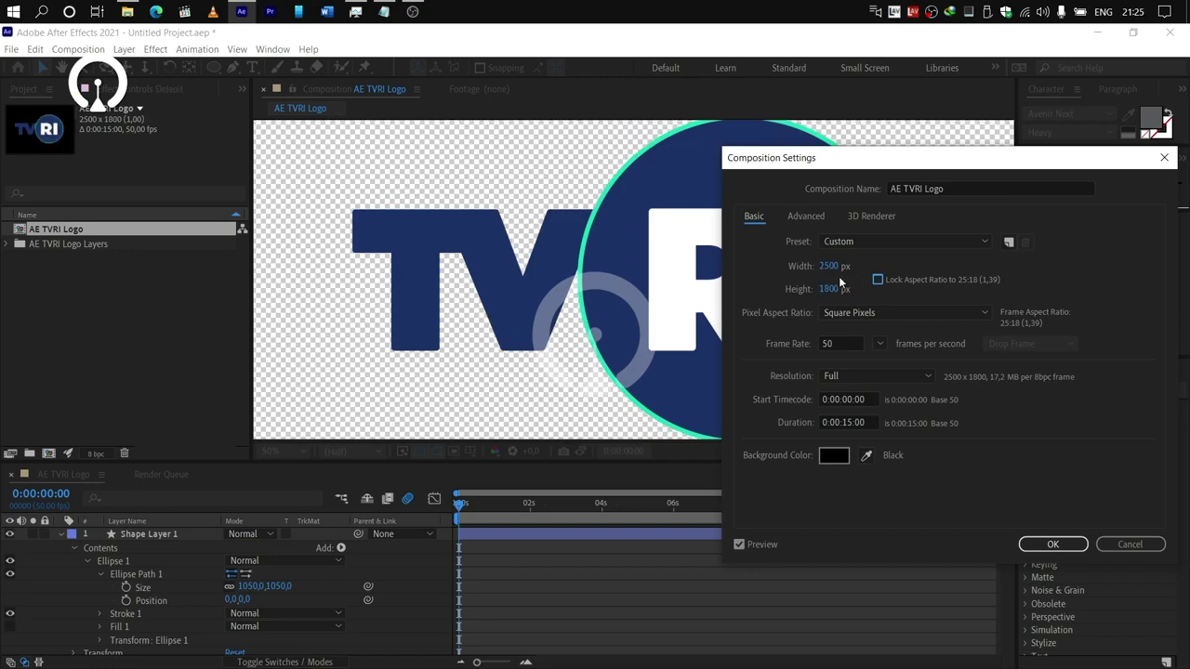
key(Return)
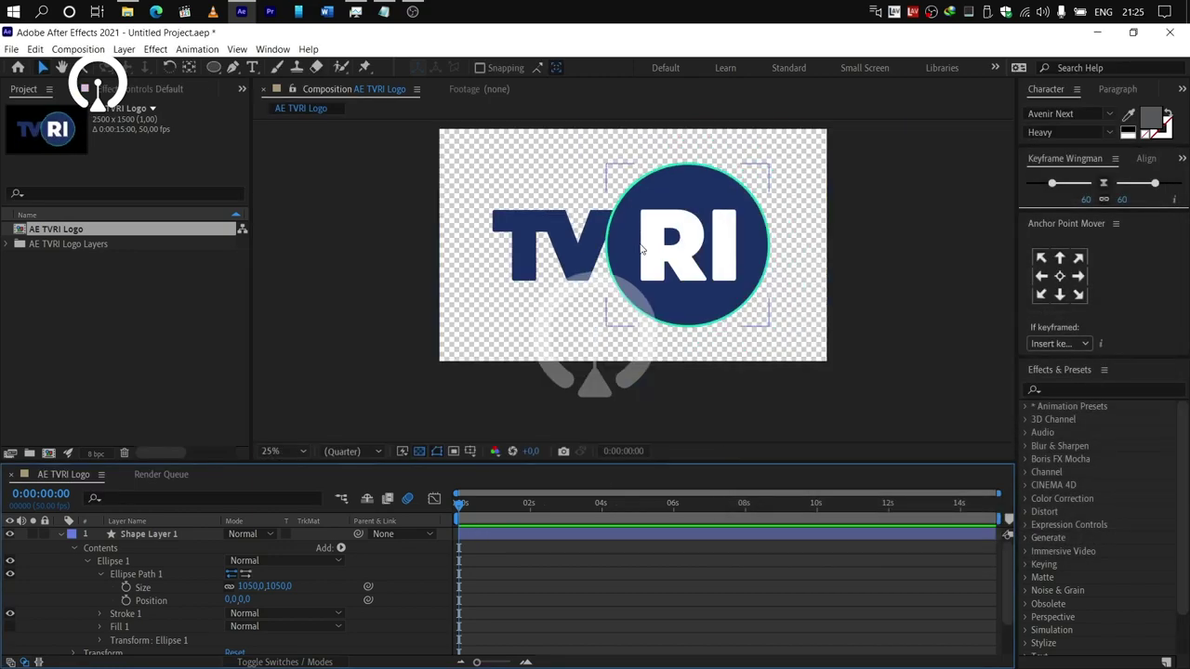
Duplicate the ring's Shape Layer 1 three times.
key(ctrl+d)
key(ctrl+d)
key(ctrl+d)
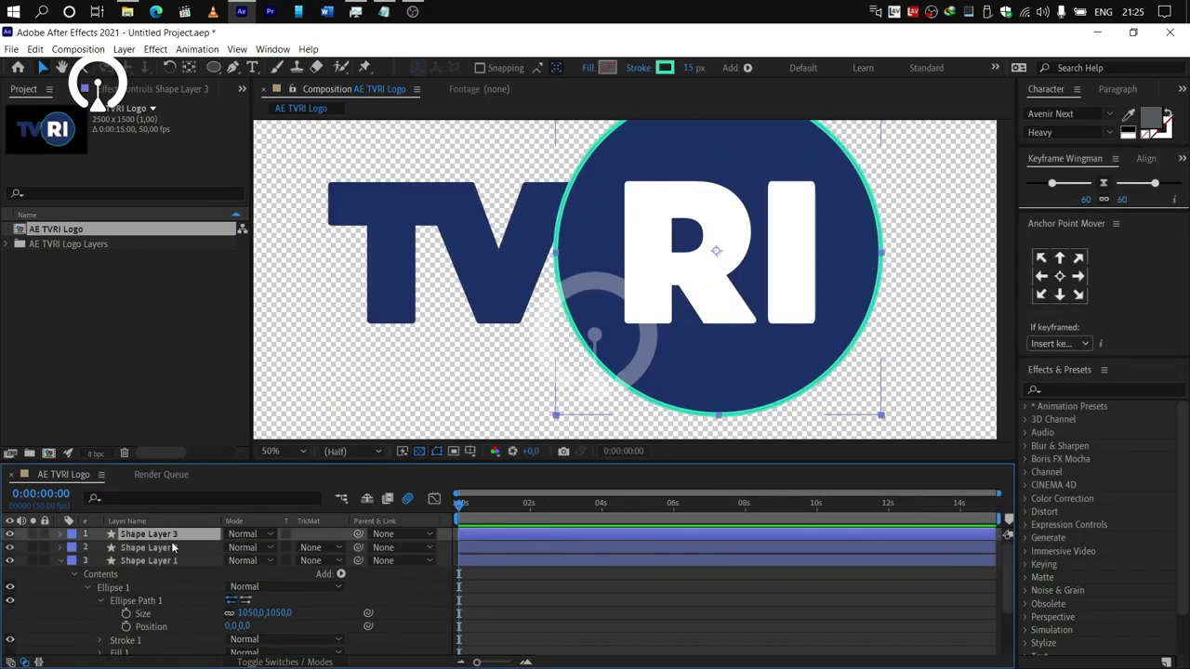
Set the stroke width of Shape Layer 1 to 20 px.
click(178, 560)
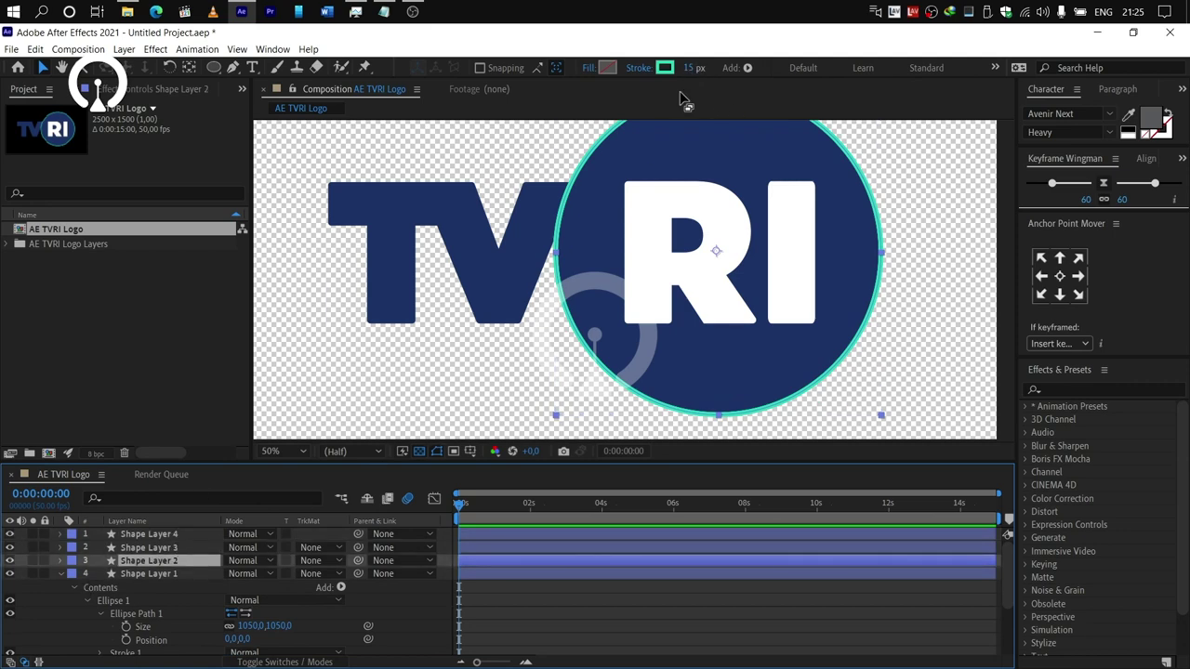
click(176, 573)
click(693, 68)
text(20)
key(Return)
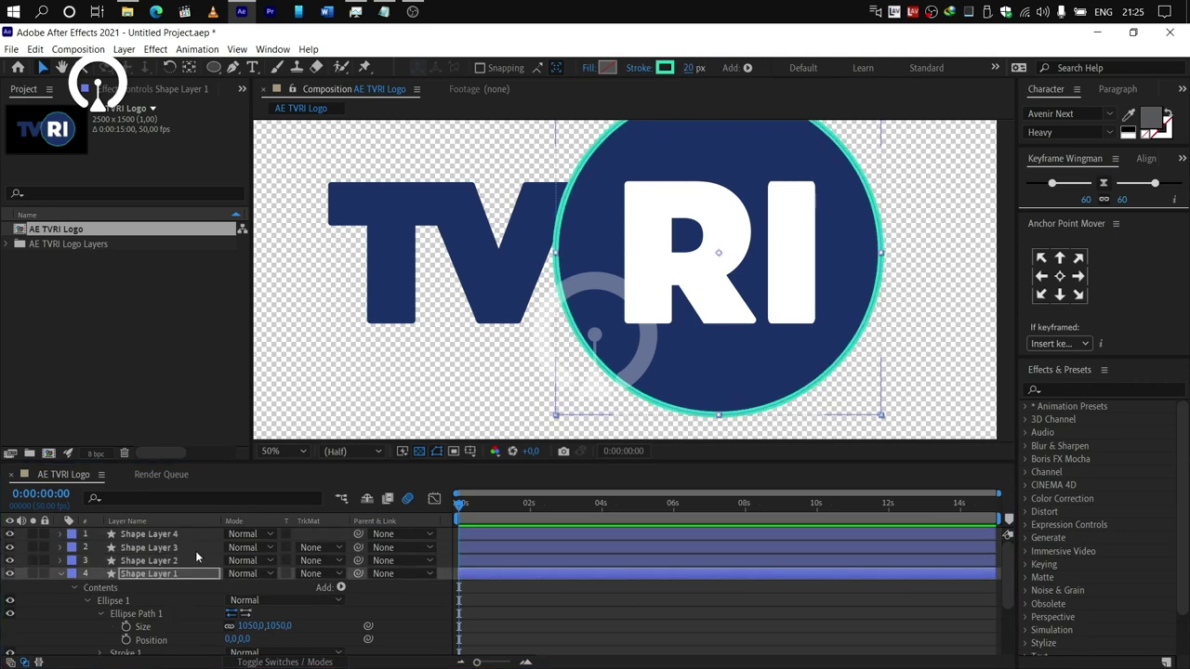
Set Shape Layer 2's stroke width to 10 px and its ellipse size to 1010.
click(189, 561)
click(61, 560)
click(74, 574)
click(88, 587)
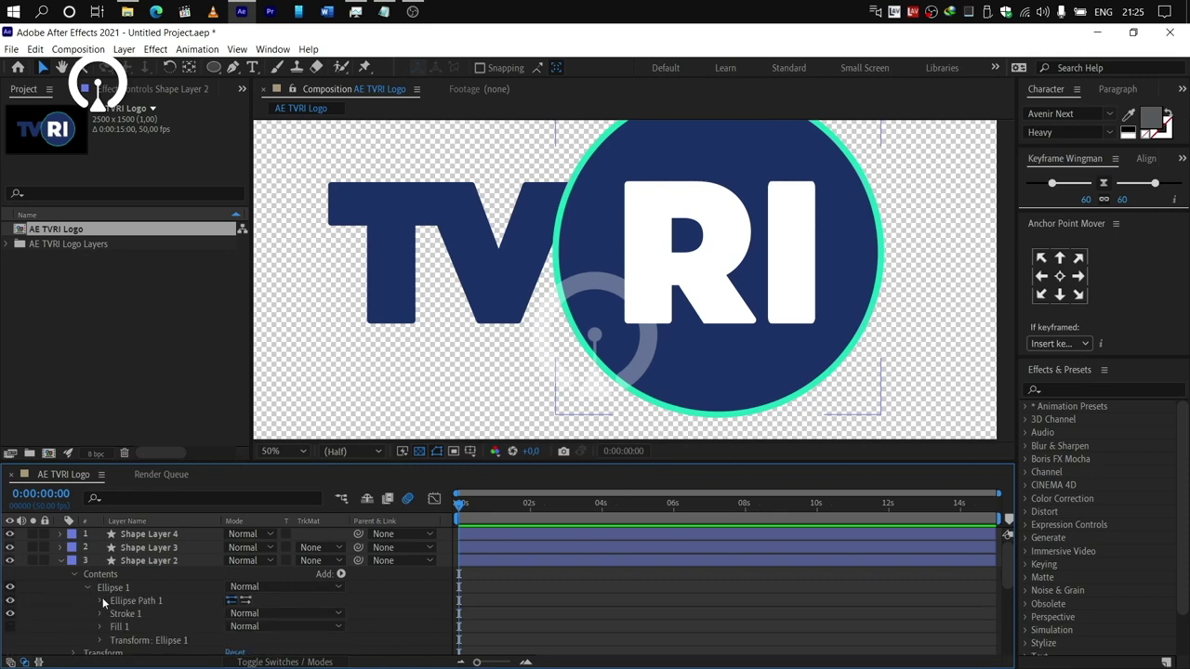
click(104, 601)
click(181, 561)
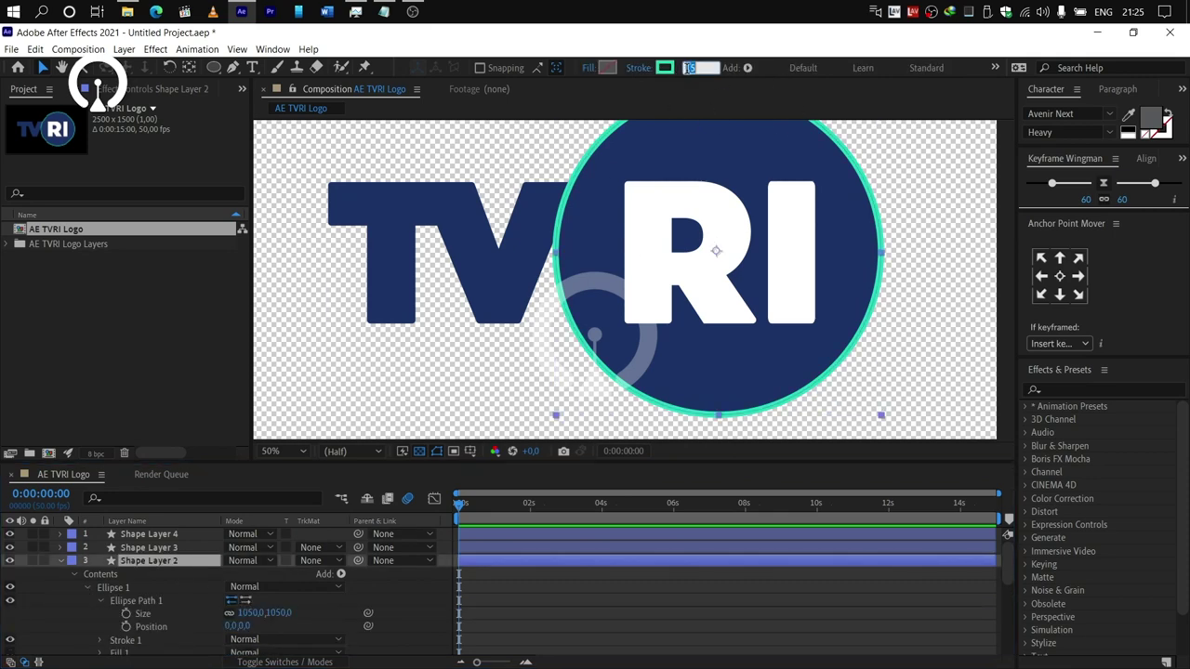
drag(242, 615, 211, 613)
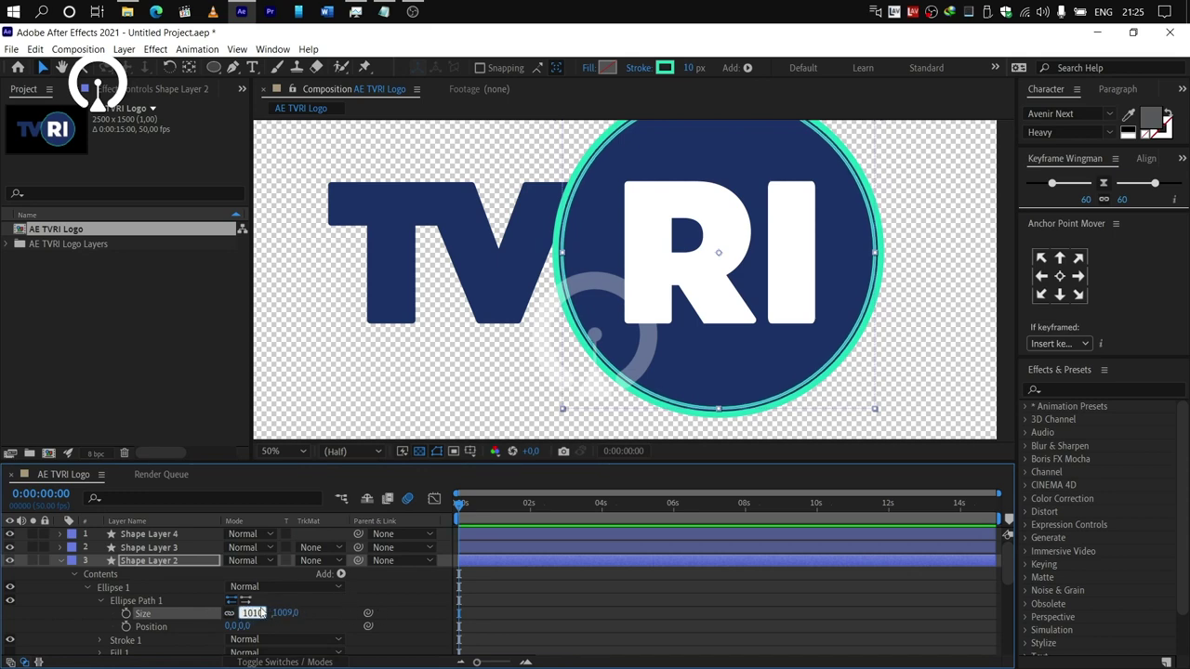
Add Scale keyframes to Shape Layer 3 at 0:00:00:00 and 0:00:01:25.
click(146, 547)
key(s)
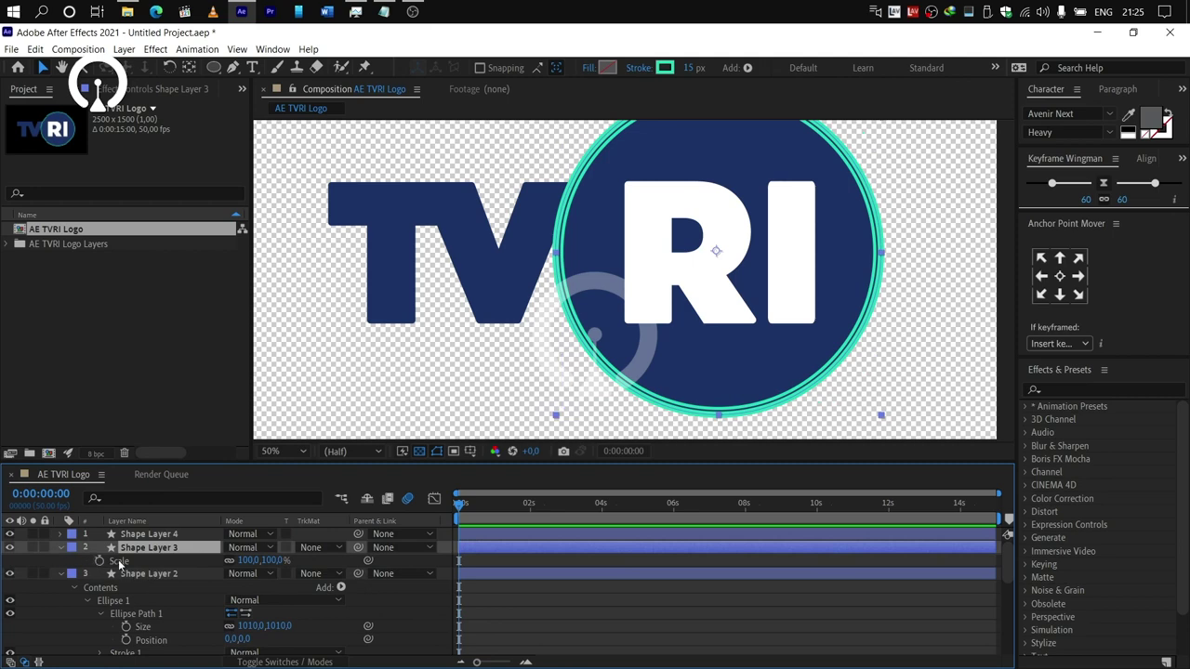
drag(477, 661, 489, 662)
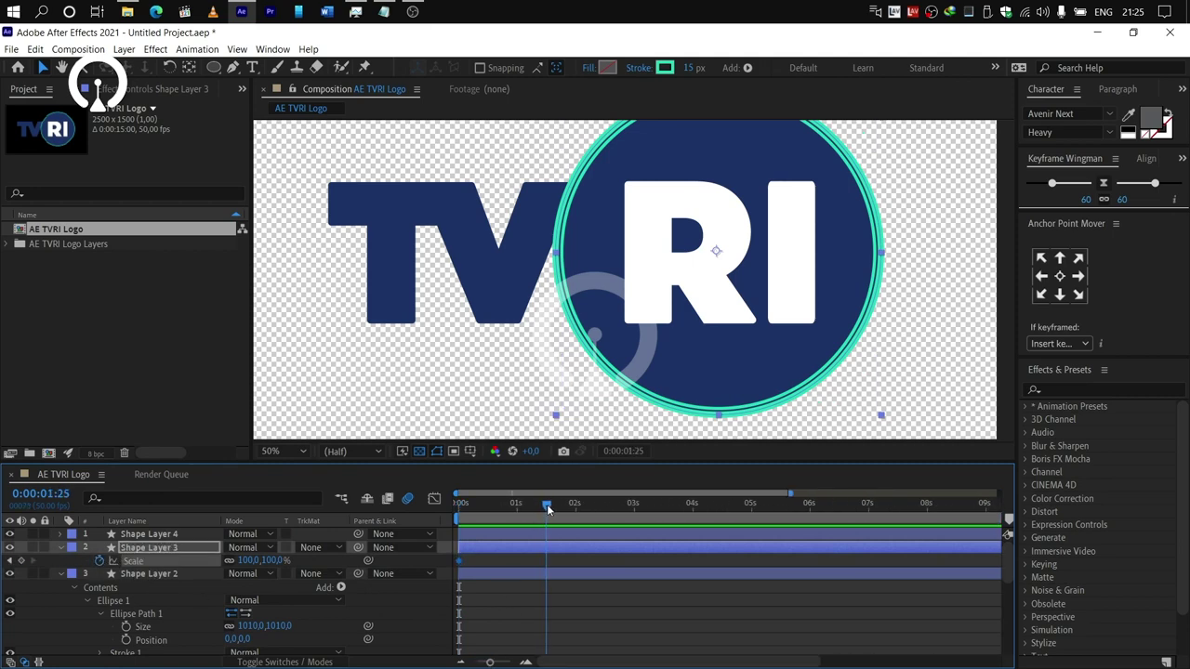
click(21, 560)
click(9, 560)
Set Shape Layer 3's scale to 0% at the first keyframe and 110% at 0:00:01:25, and thin its stroke.
drag(270, 559, 271, 557)
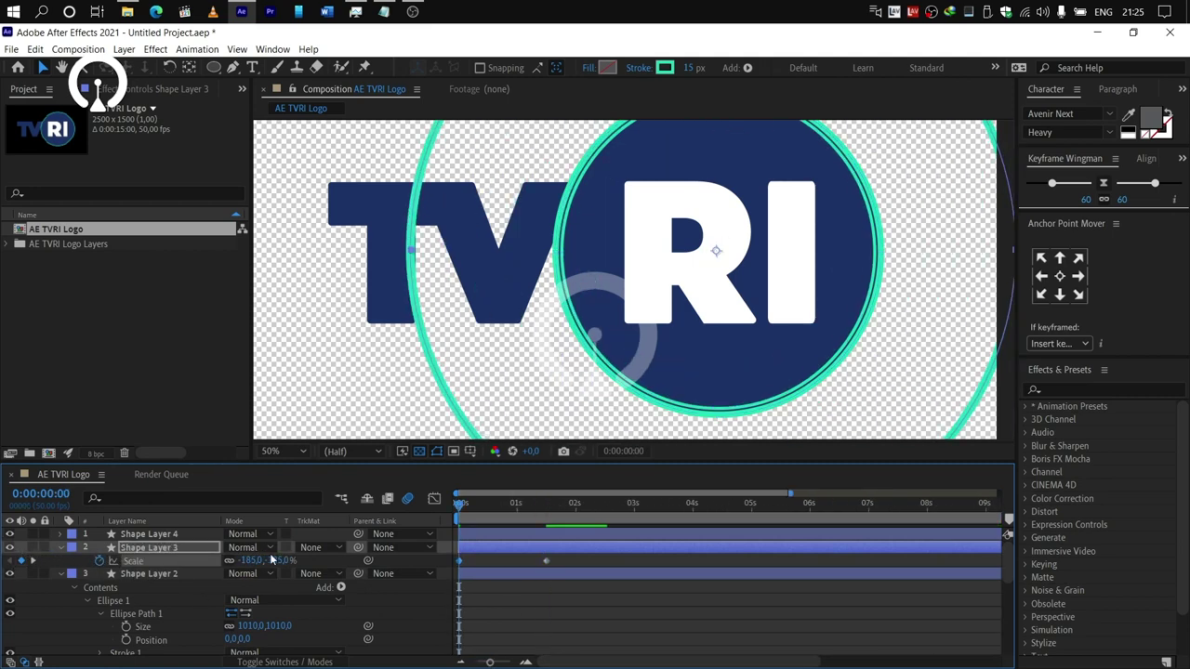
click(249, 561)
text(0)
key(Return)
click(34, 562)
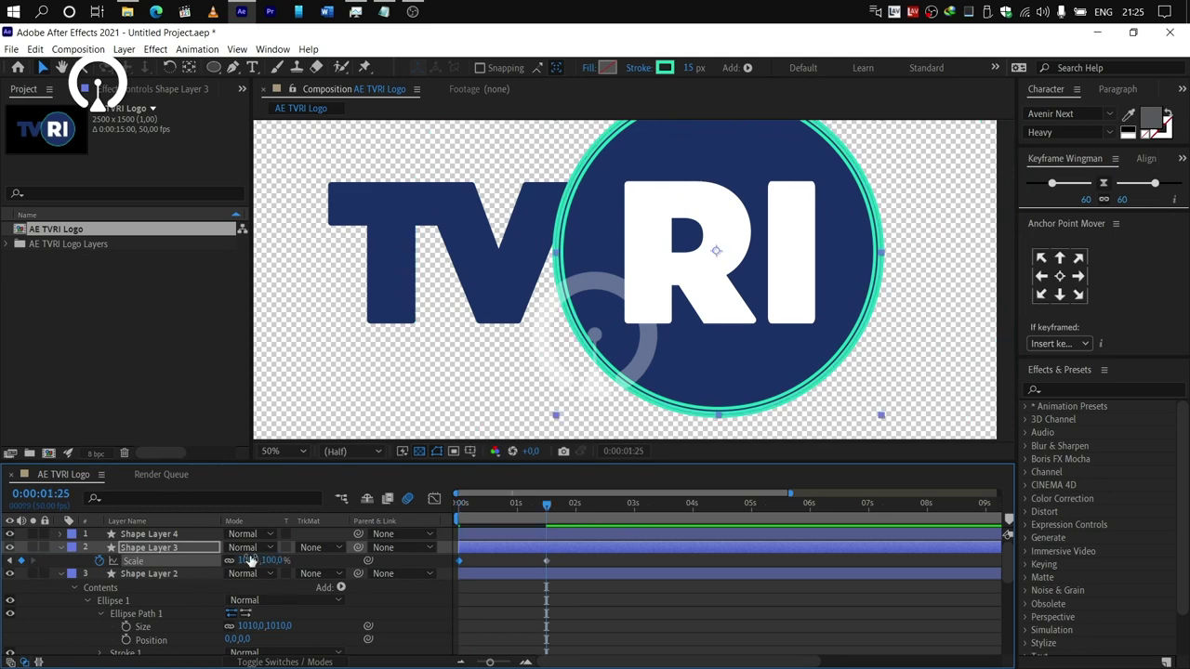
text(110)
key(Return)
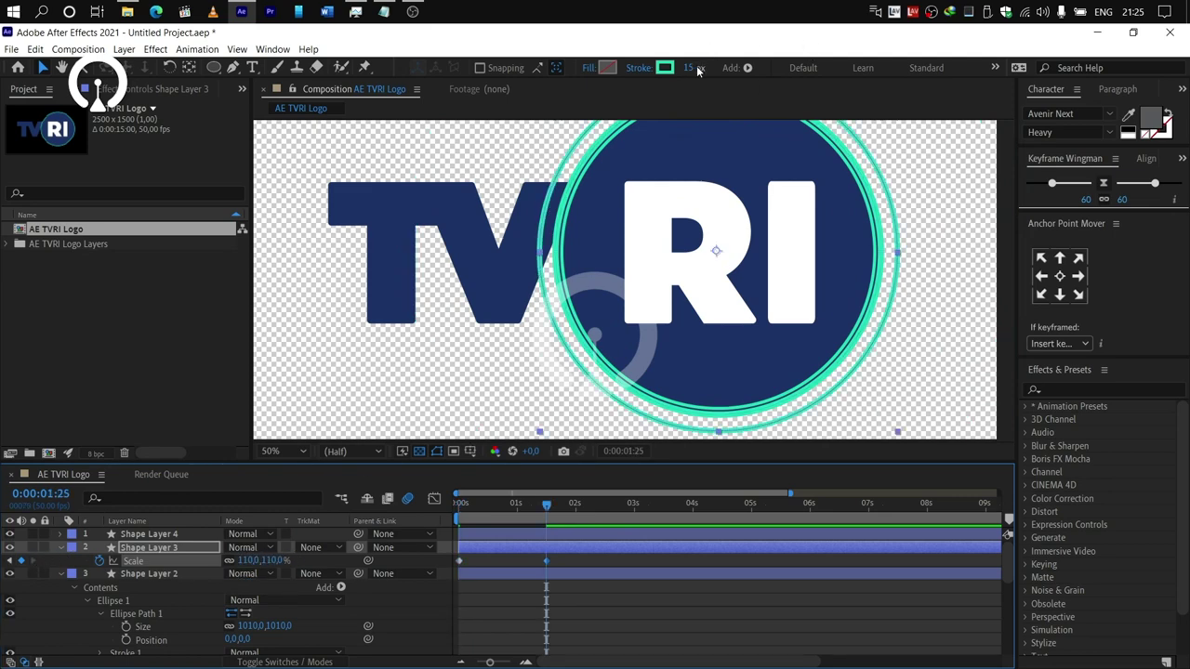
click(695, 69)
Animate Shape Layer 4's scale from 0% at the start to 110% at 0:00:01:25.
click(144, 535)
key(s)
click(100, 547)
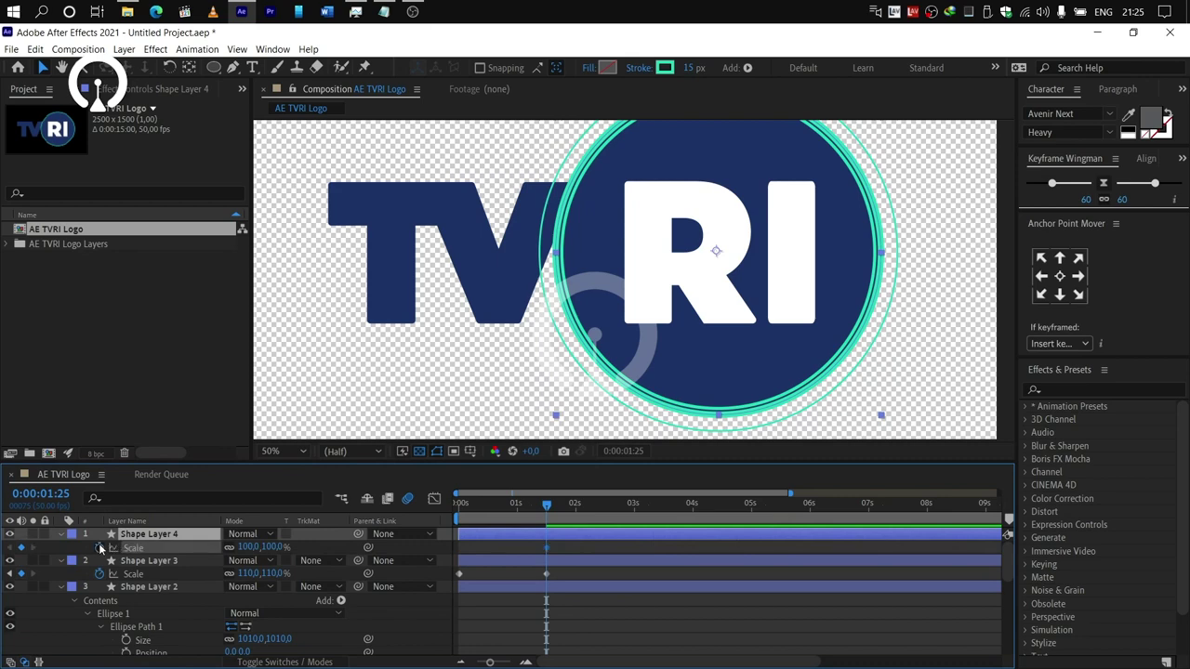
text(110)
key(Return)
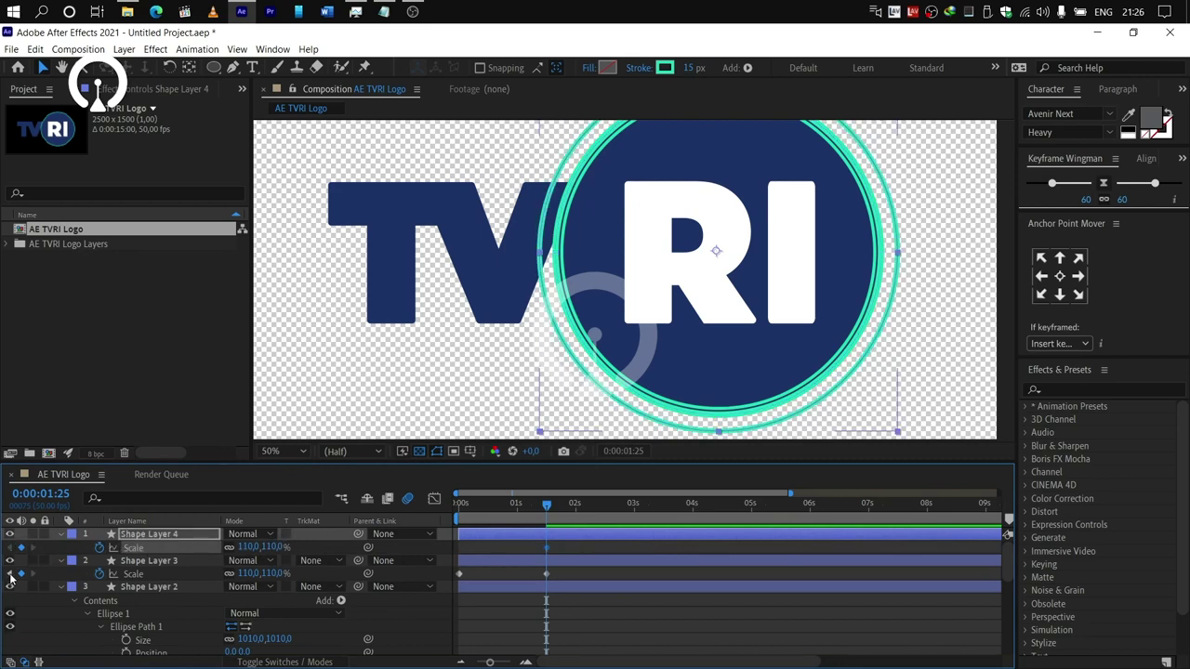
click(9, 573)
click(268, 547)
text(0)
key(Return)
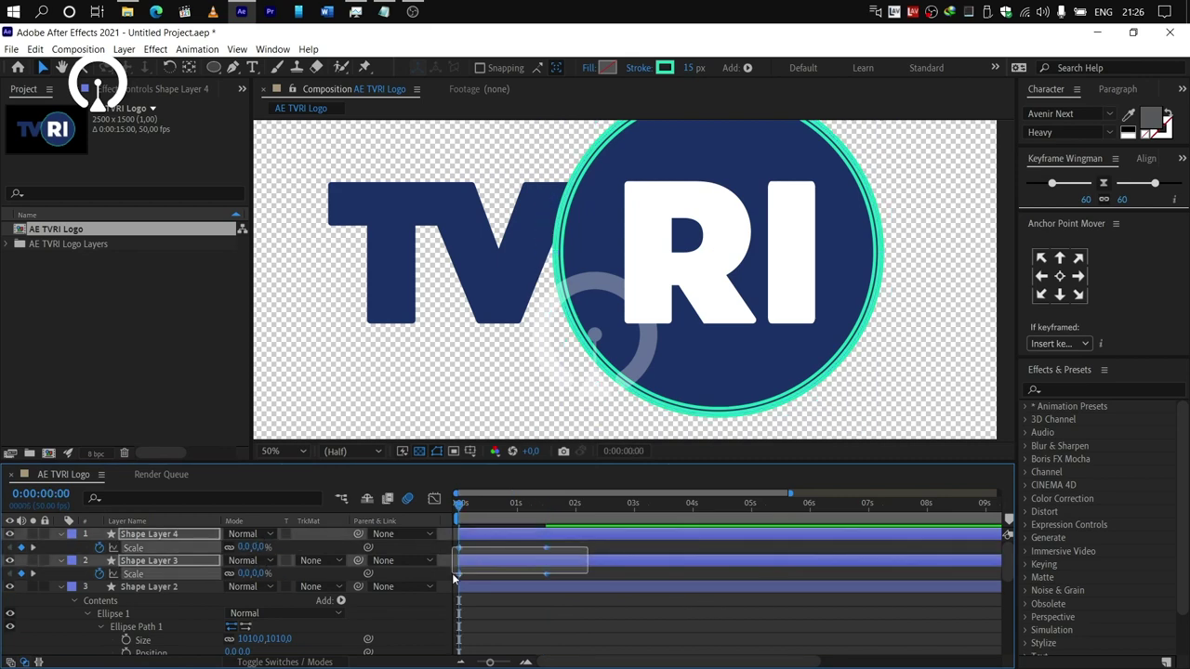
Set Shape Layer 4's stroke width to 5 px.
click(692, 66)
text(5)
key(Return)
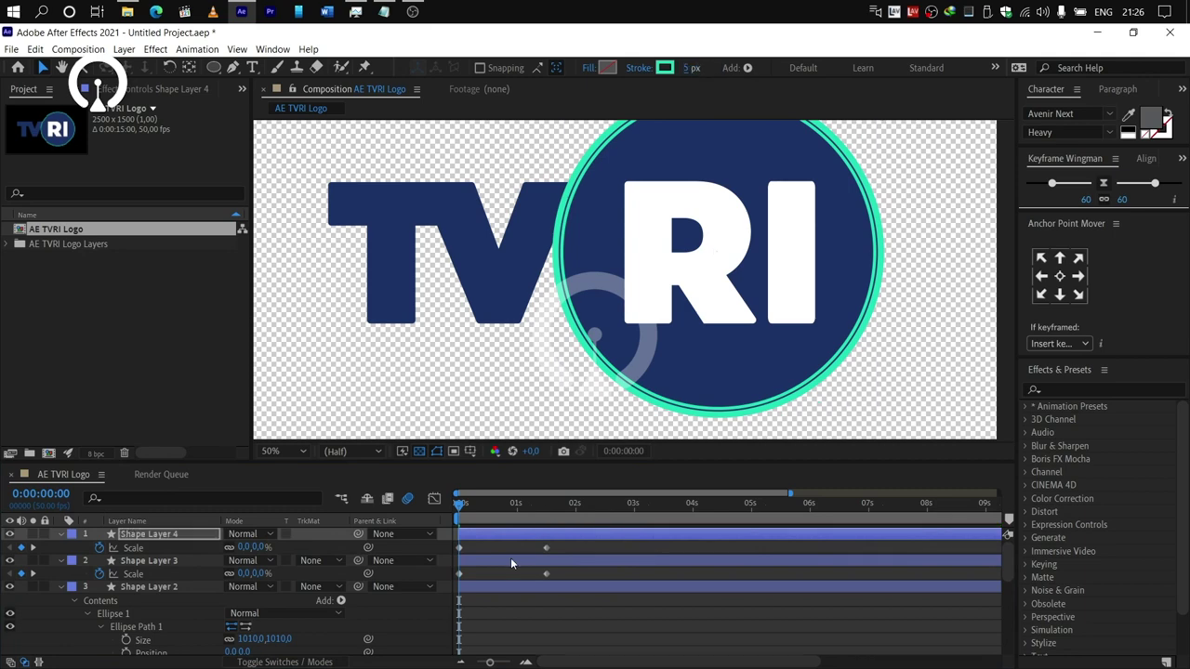
Ease the scale keyframes of Shape Layers 3 and 4 with Keyframe Wingman influences of 70 and 35, and preview the motion.
drag(581, 544, 463, 569)
click(1105, 183)
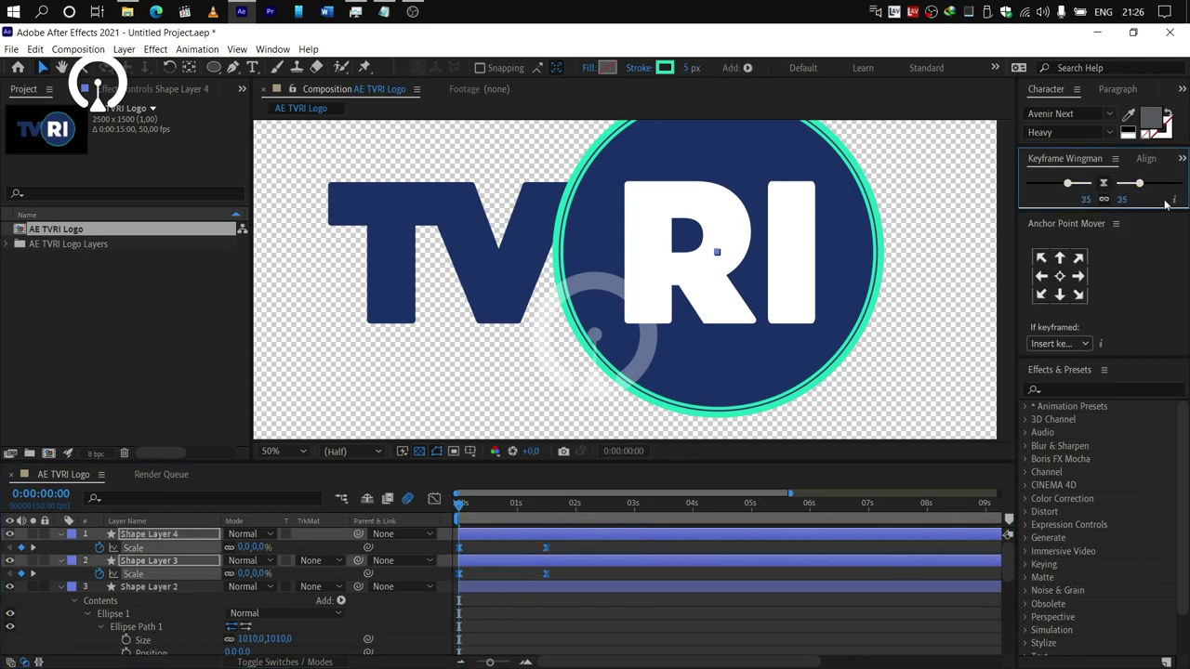
click(402, 548)
key(space)
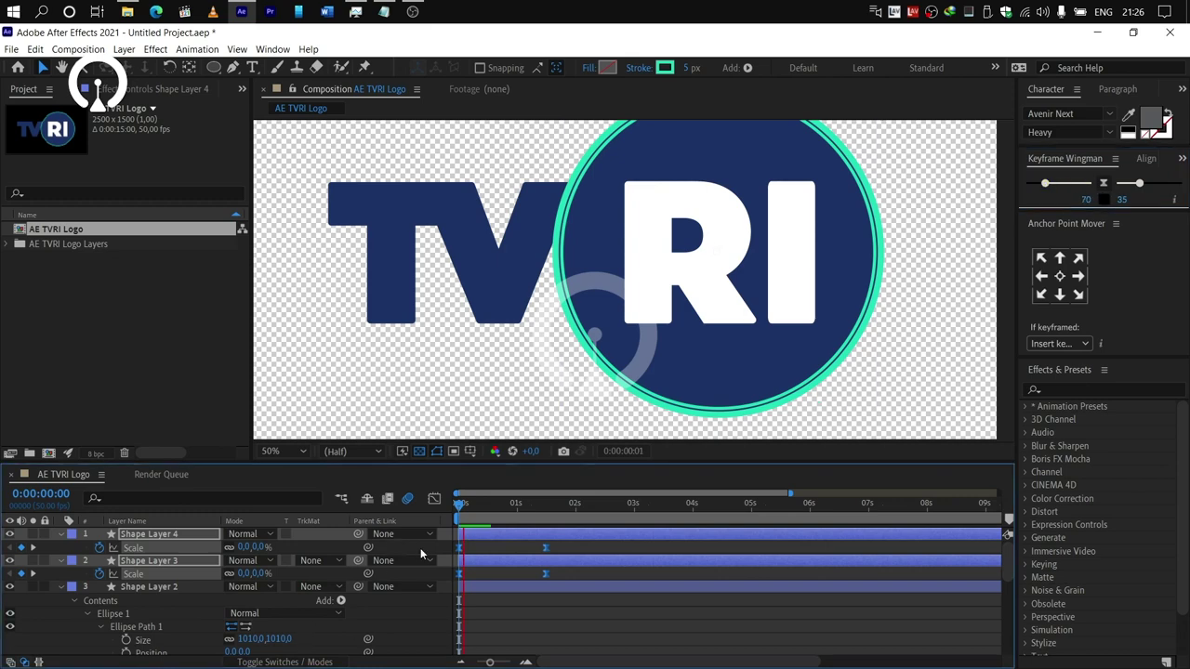
Add Trim Paths to Shape Layer 2's contents.
drag(482, 506, 473, 506)
click(496, 585)
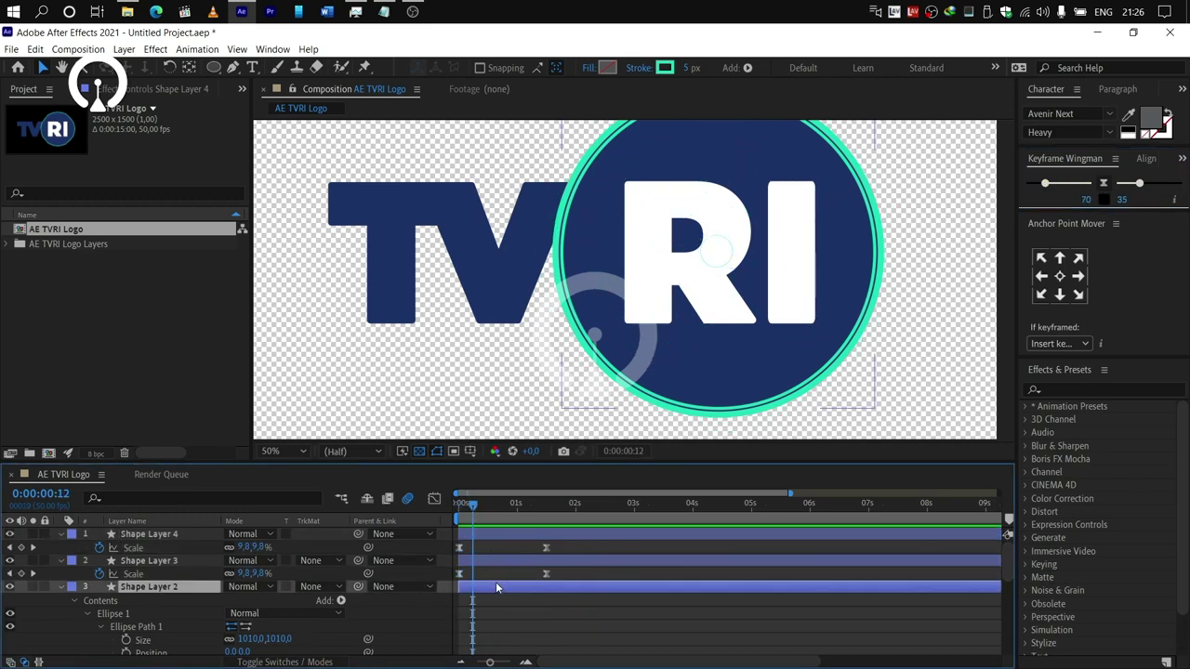
scroll(497, 593, down, 2)
scroll(496, 595, up, 1)
click(342, 561)
click(320, 473)
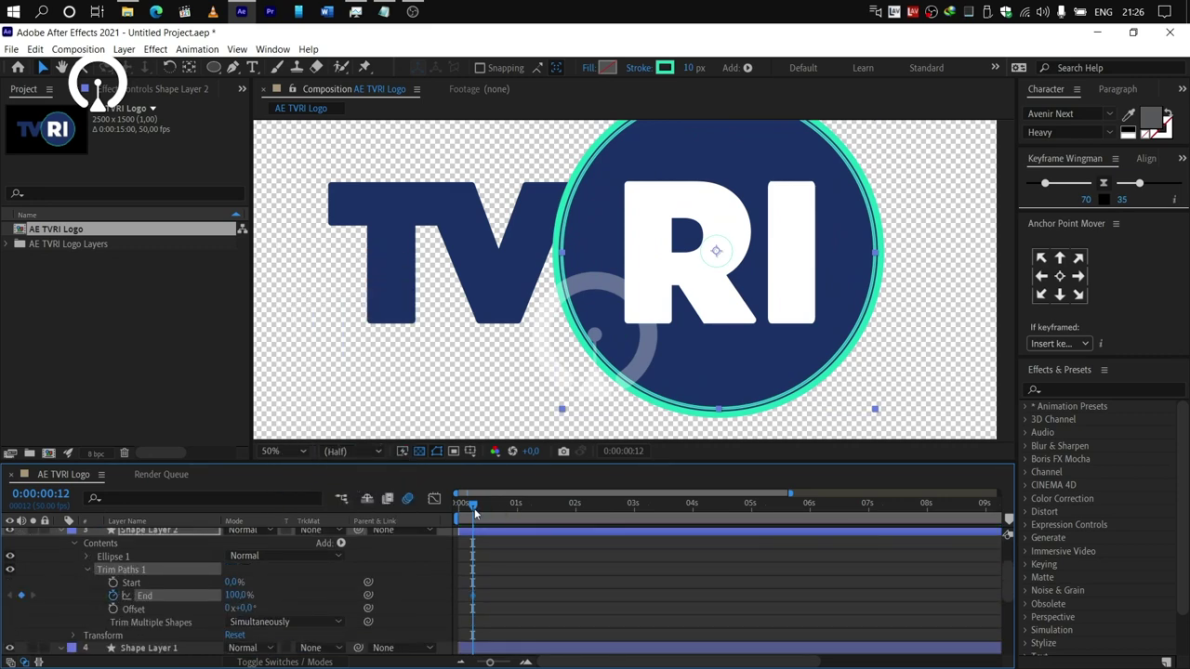
key(ctrl+z)
mouse_move(474, 510)
mouse_down()
mouse_move(459, 508)
mouse_move(544, 514)
mouse_up()
click(114, 595)
key(ctrl+z)
Add keyframes for Shape Layer 2's Trim Paths End at 0:00:00:00 and 0:00:01:30.
click(459, 507)
click(114, 595)
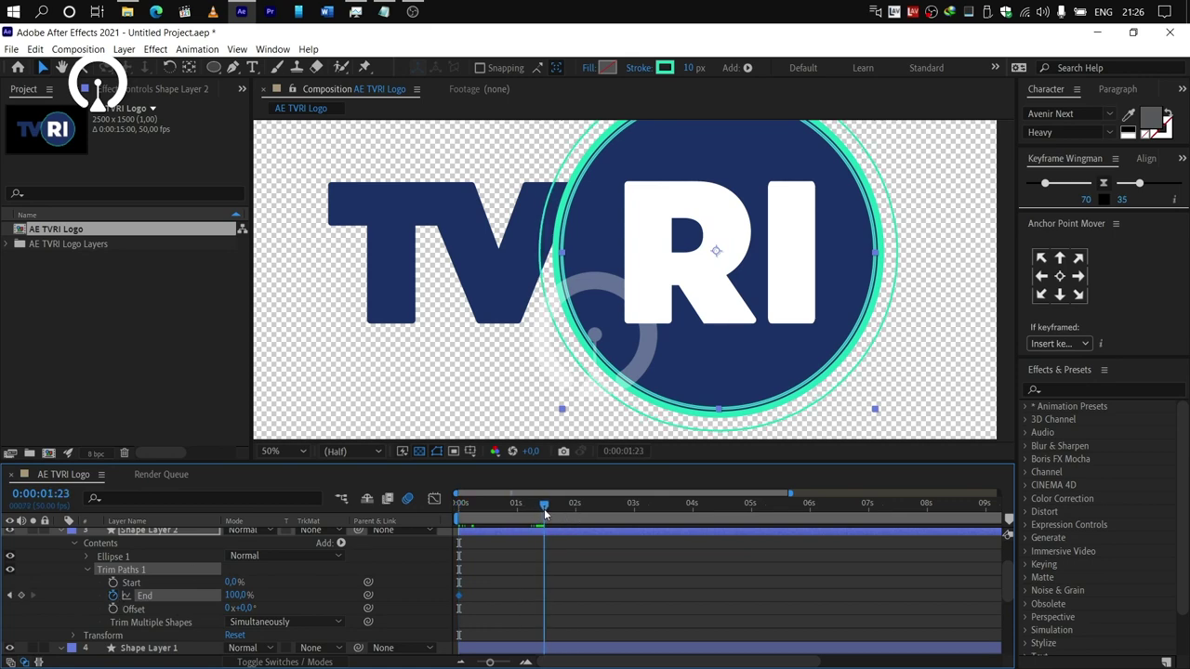
key(Page_Down)
key(Page_Down)
key(Page_Down)
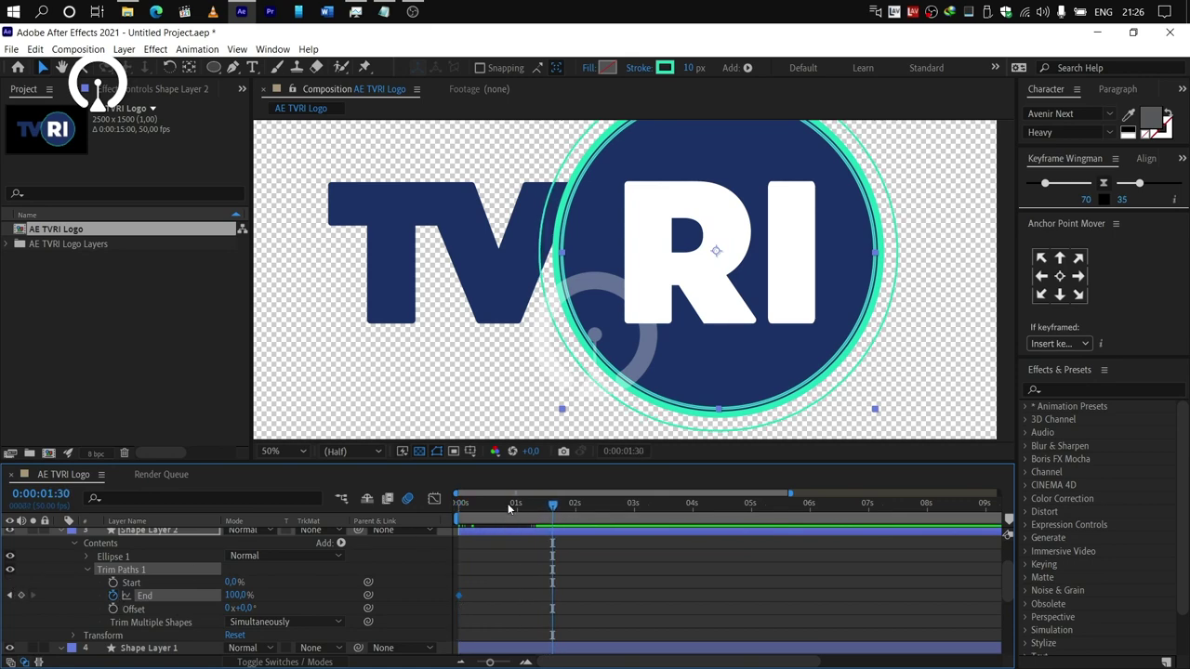
click(9, 596)
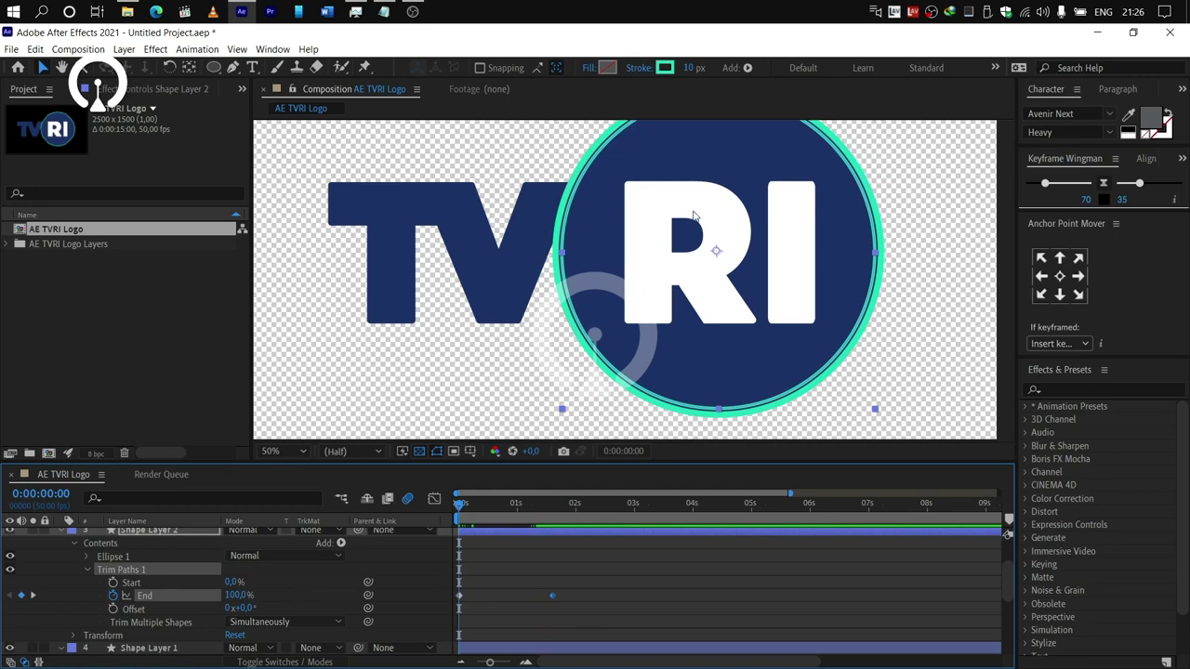
Try animating Shape Layer 2's Trim Paths End from 100% to 0% with Start at 100%, and preview it.
drag(694, 216, 669, 262)
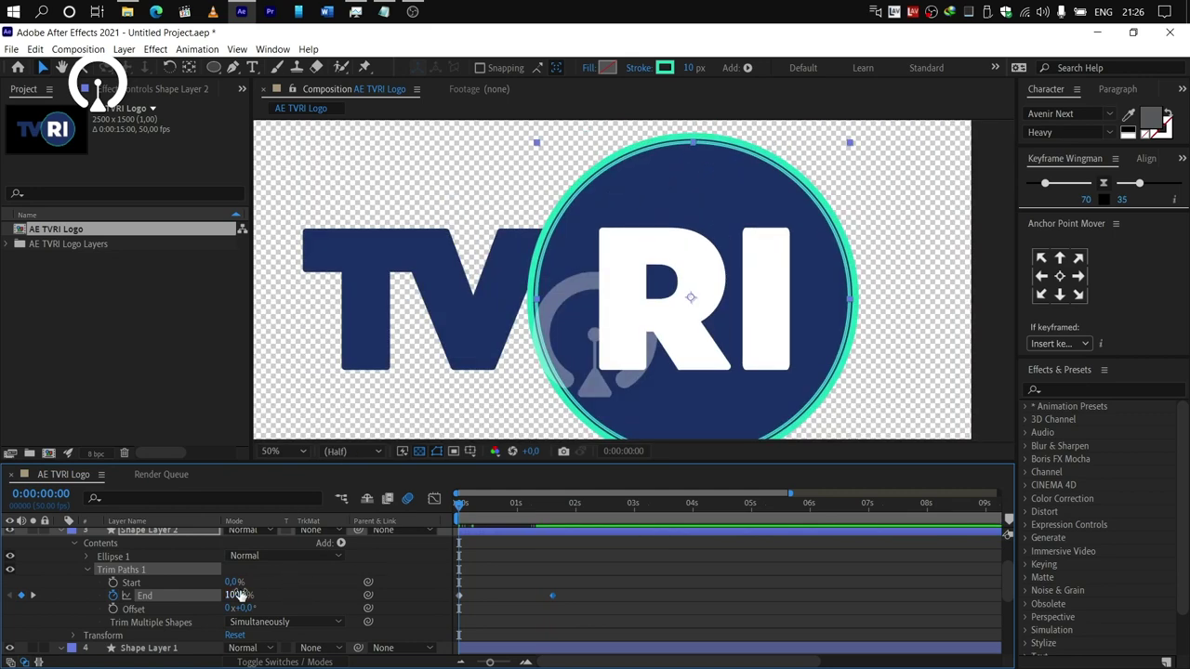
drag(234, 583, 315, 567)
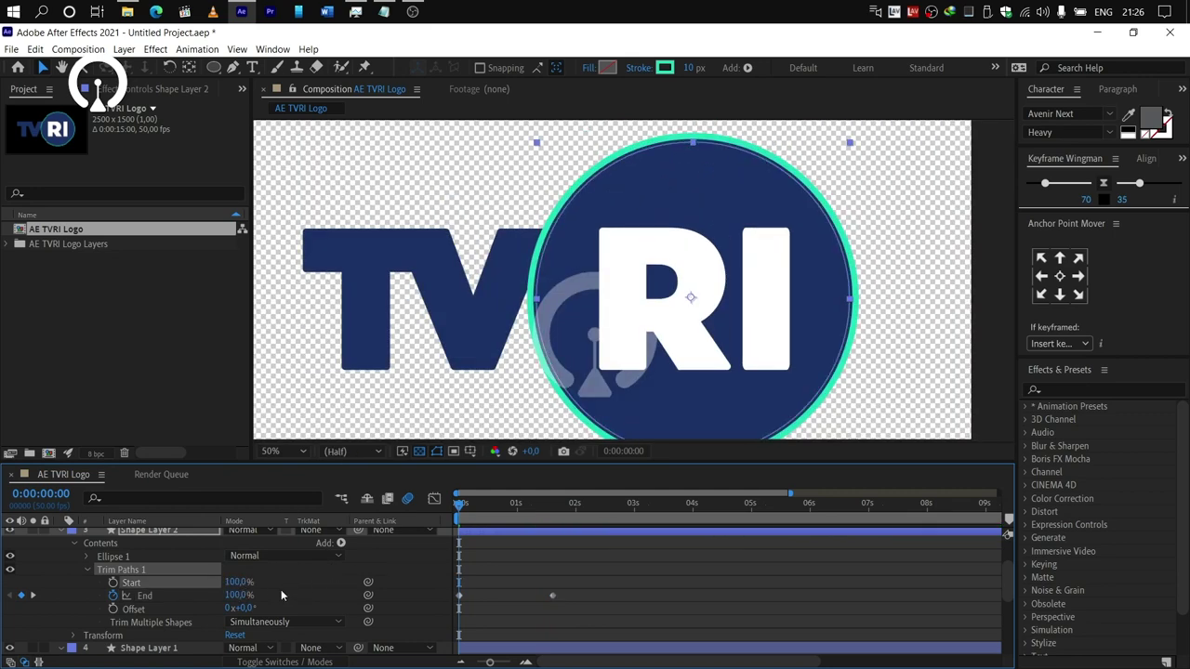
drag(240, 595, 135, 596)
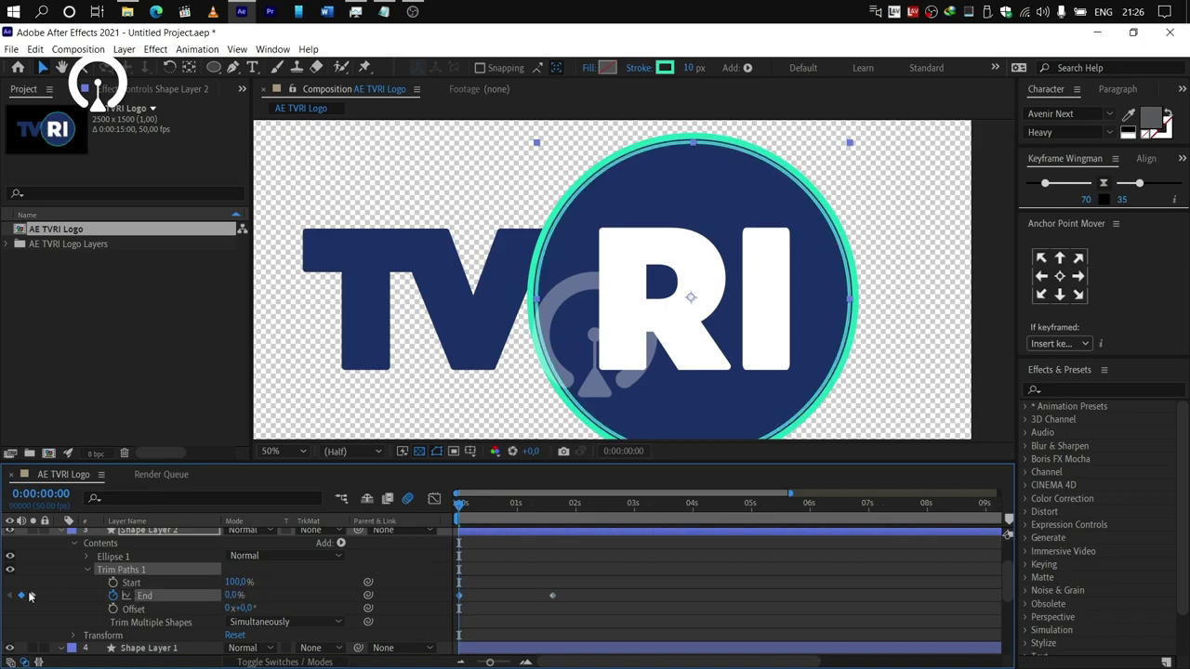
click(34, 595)
click(10, 596)
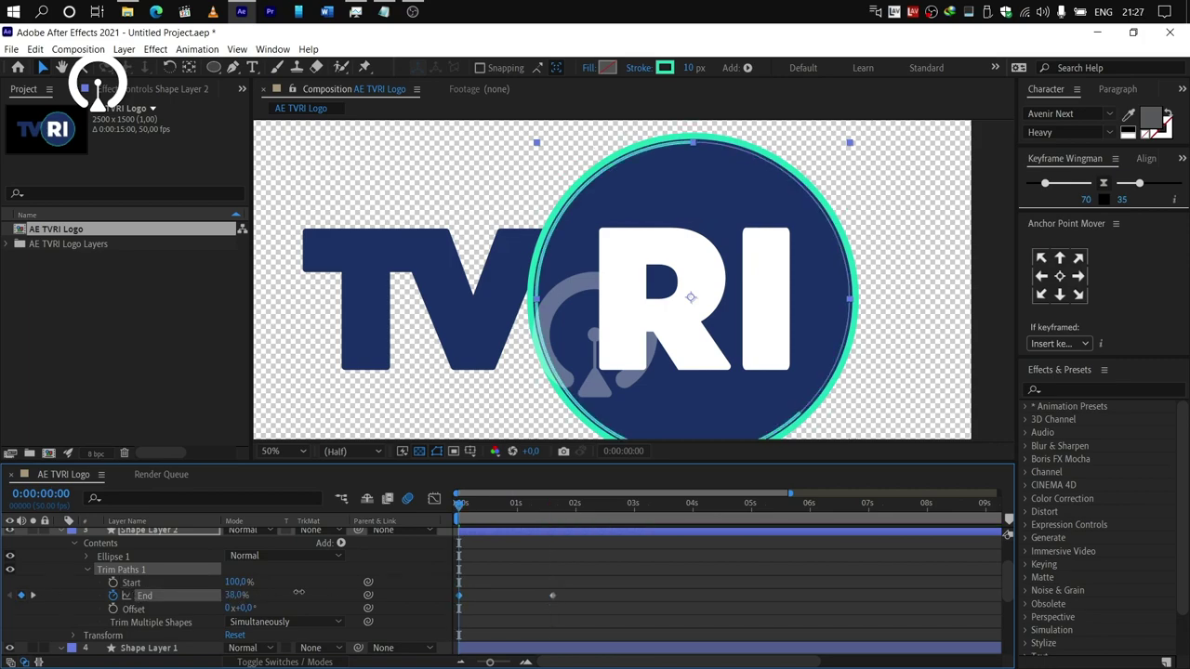
key(space)
key(space)
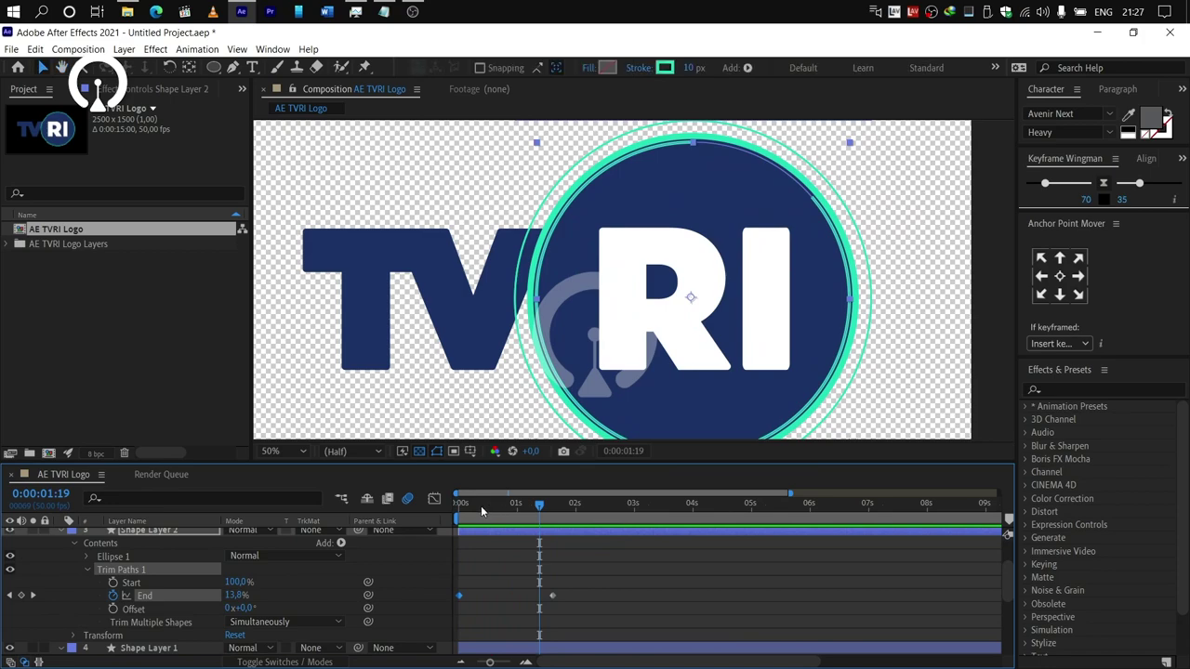
drag(483, 508, 387, 509)
Set Shape Layer 2's Trim Paths Start to 0% and animate End from 0% at the start to 100% at 0:00:01:30.
click(281, 614)
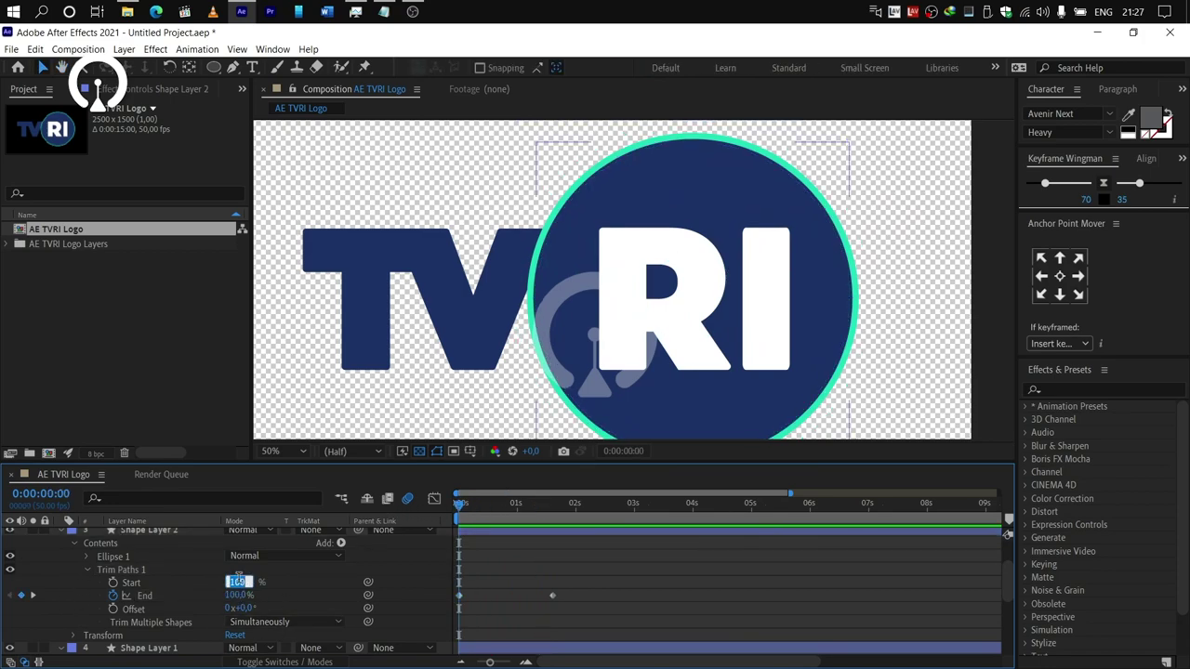
text(0)
key(Tab)
text(0)
click(32, 595)
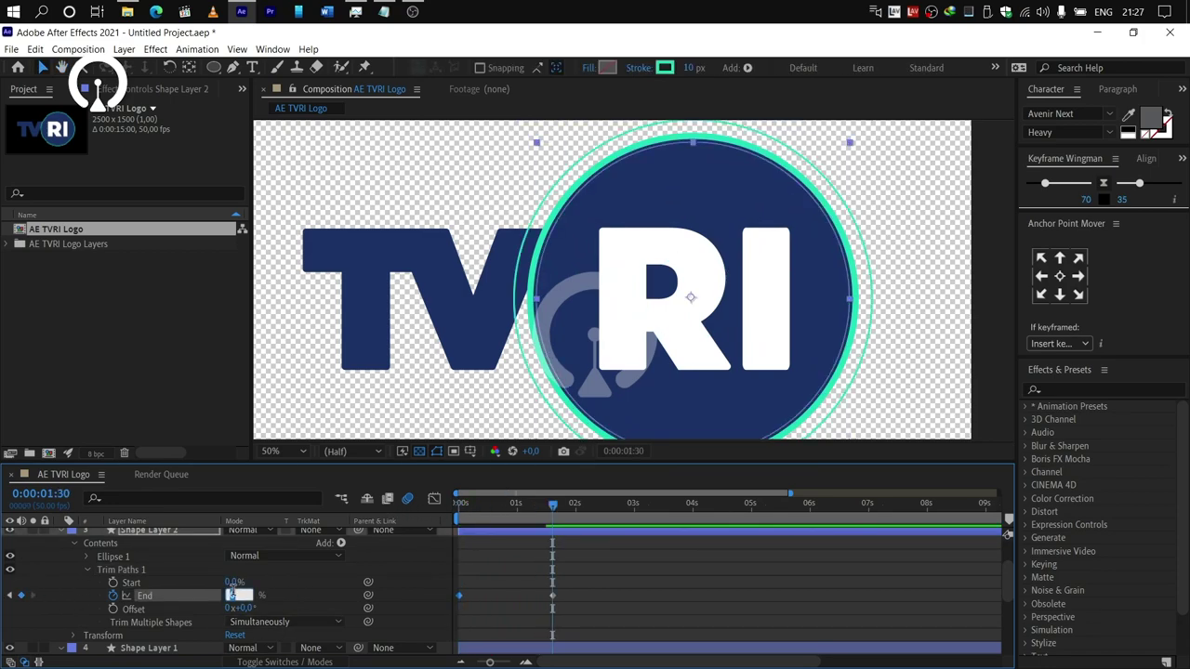
mouse_move(506, 505)
mouse_down()
mouse_move(455, 504)
mouse_move(534, 505)
mouse_up()
Add Trim Paths to Shape Layer 1's contents and expand its properties.
scroll(517, 576, down, 1)
click(497, 608)
scroll(372, 574, down, 1)
click(341, 582)
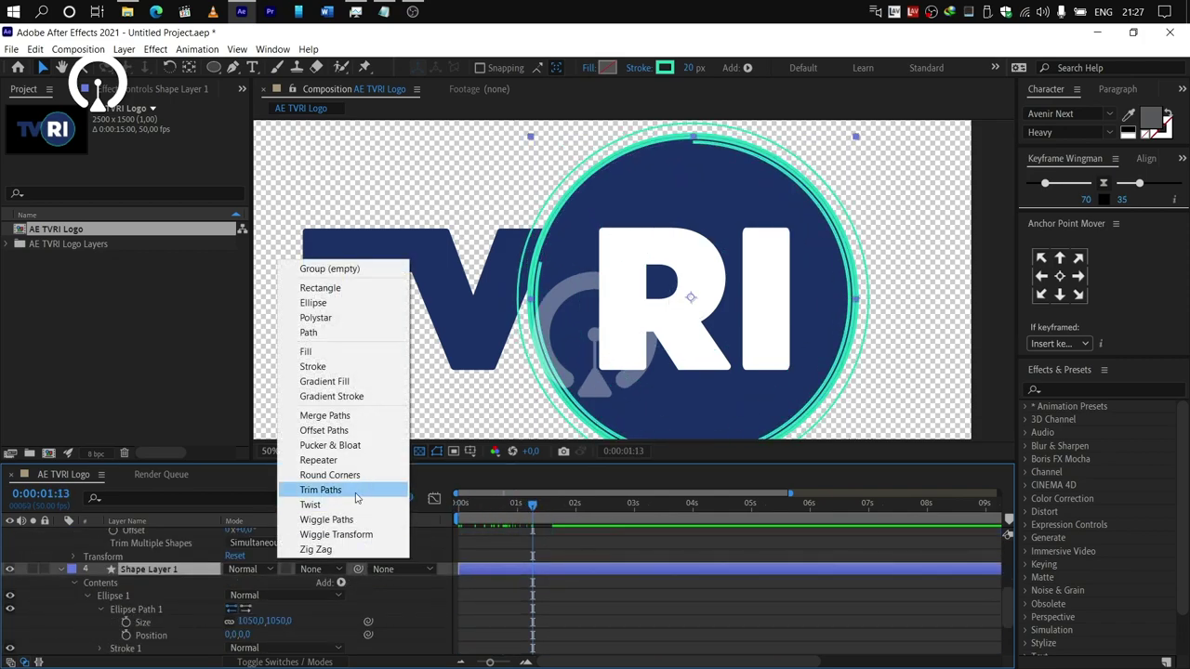
click(357, 492)
click(87, 557)
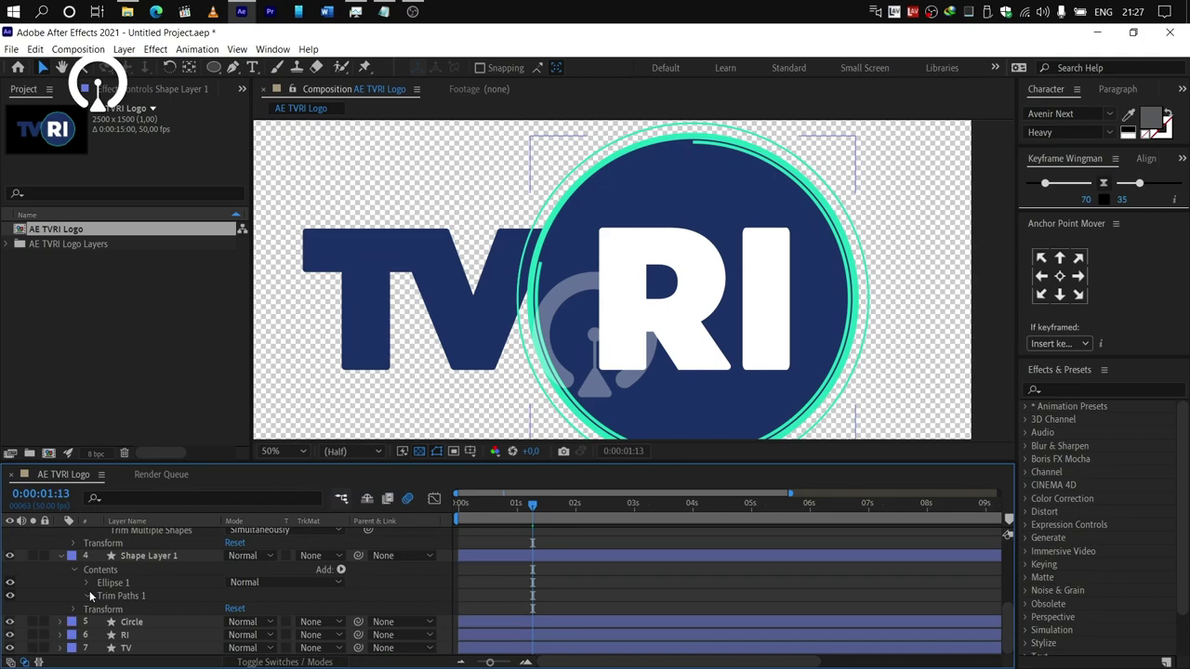
click(88, 596)
Add keyframes for Shape Layer 1's Trim Paths End at 0:00:00:00 and 0:00:01:30.
scroll(152, 586, down, 1)
drag(480, 506, 454, 506)
click(113, 583)
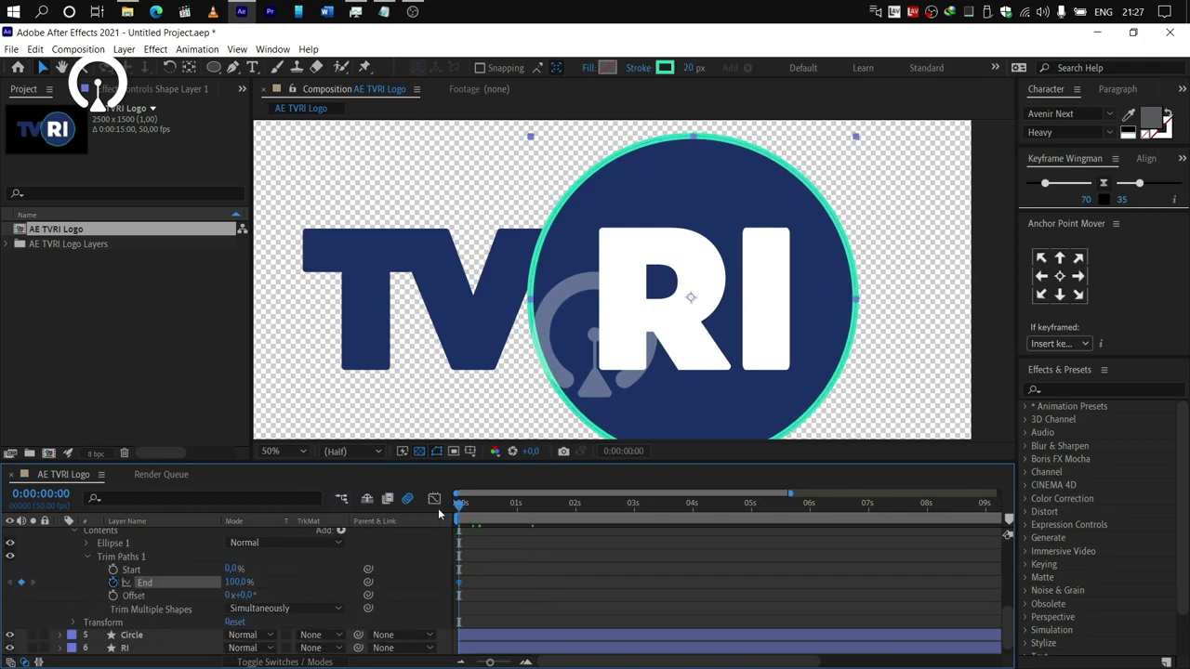
drag(539, 504, 553, 506)
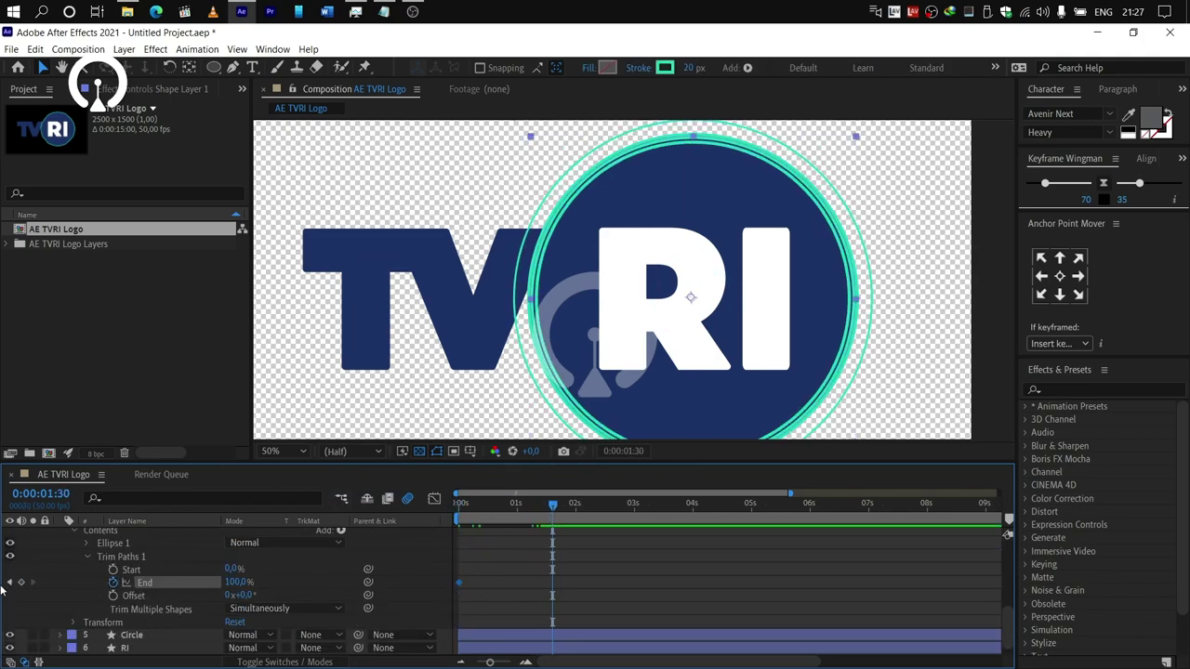
click(9, 584)
Set Shape Layer 1's Trim Paths Start to 100%, animate End from 100% at the start to 0% at 0:00:01:30, and preview it.
drag(240, 582, 186, 583)
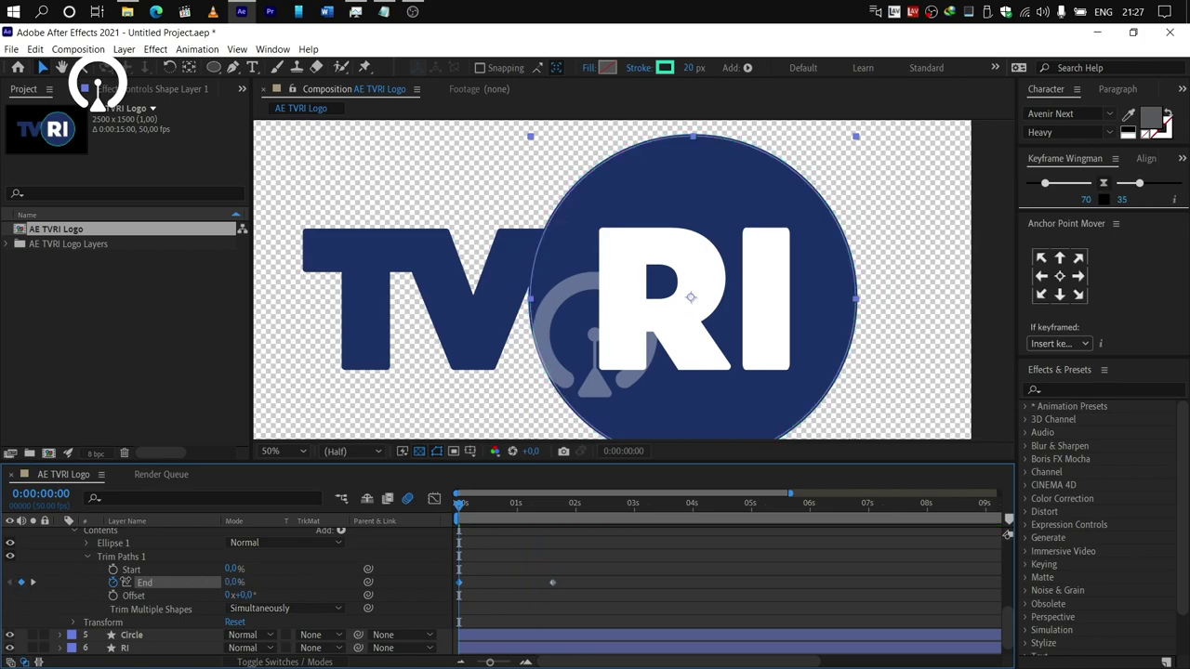
mouse_move(469, 510)
mouse_down()
mouse_move(512, 507)
mouse_move(458, 507)
mouse_up()
drag(233, 569, 321, 566)
click(33, 582)
key(space)
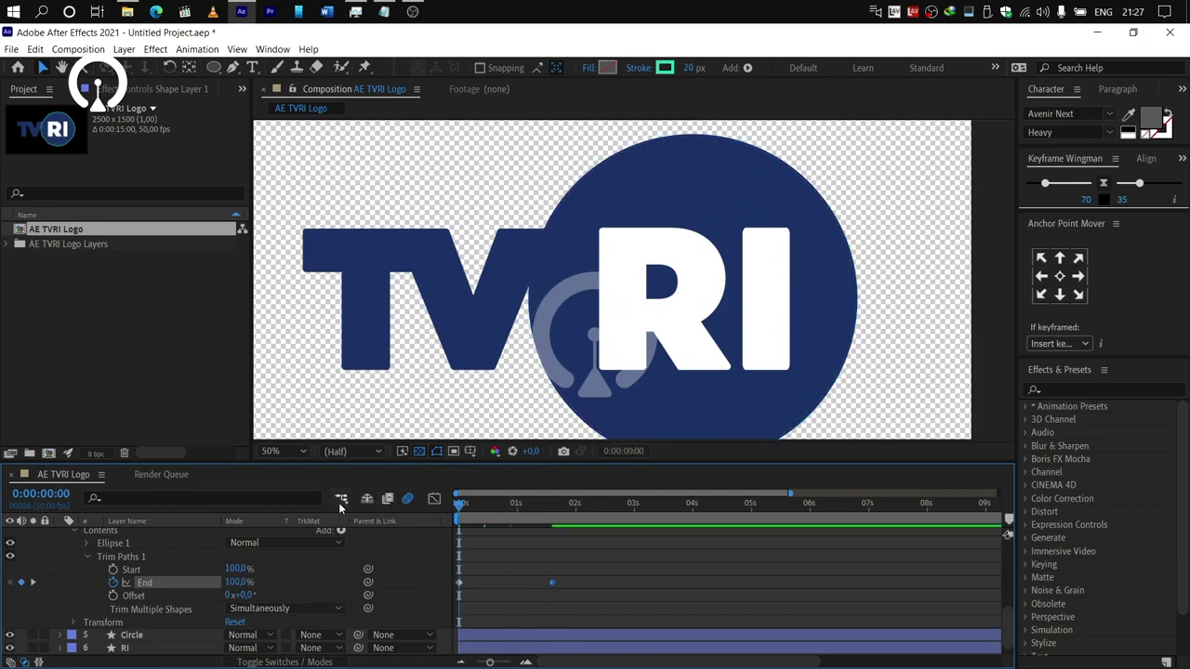
key(space)
Stagger the start times of Shape Layers 2, 3 and 4, with Shape Layer 4 beginning at 0:00:00:20, and preview the result.
scroll(489, 537, up, 2)
drag(473, 504, 482, 507)
scroll(507, 549, up, 2)
click(508, 555)
key(bracketleft)
click(487, 533)
key(bracketleft)
scroll(489, 533, up, 1)
click(503, 535)
key(bracketleft)
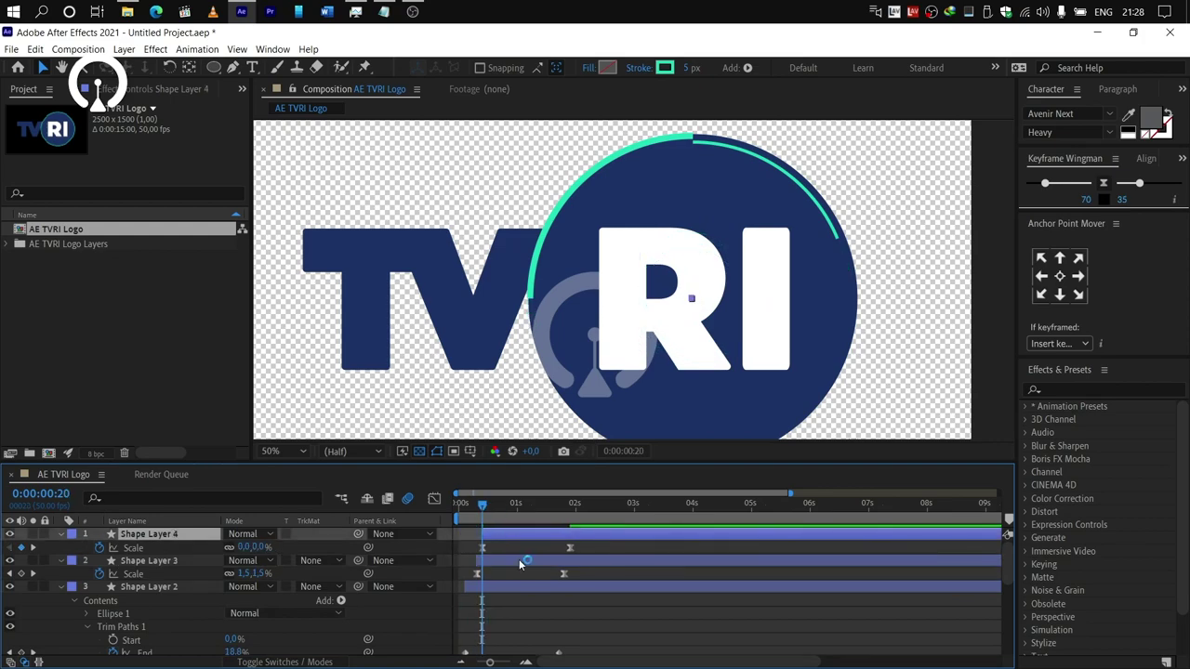
key(space)
Set the line cap of Shape Layer 2's stroke to Round Cap and collapse the layer's contents.
scroll(79, 548, down, 3)
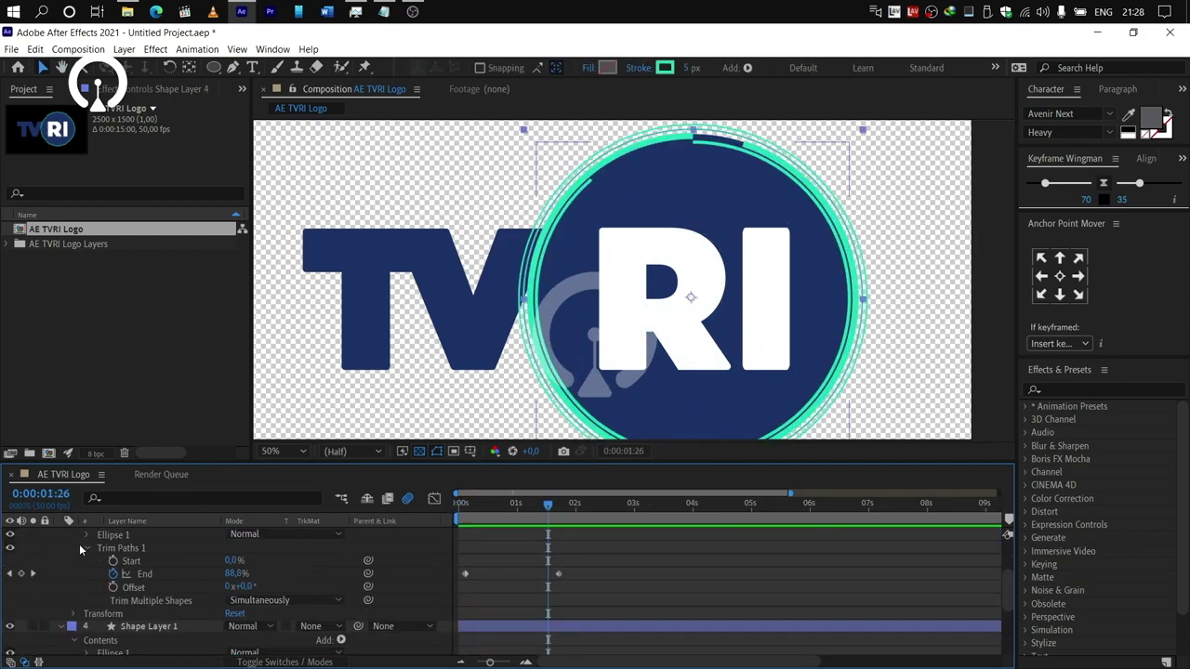
click(86, 536)
click(101, 548)
click(101, 548)
click(99, 561)
click(255, 599)
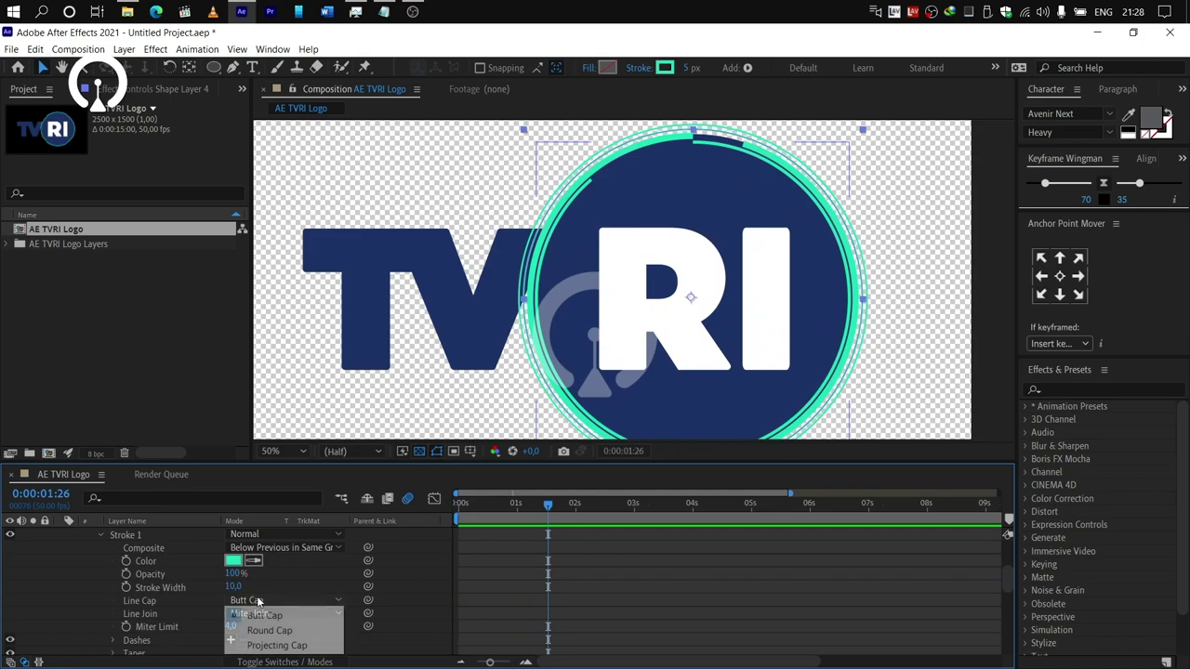
click(265, 631)
scroll(99, 571, up, 1)
click(87, 548)
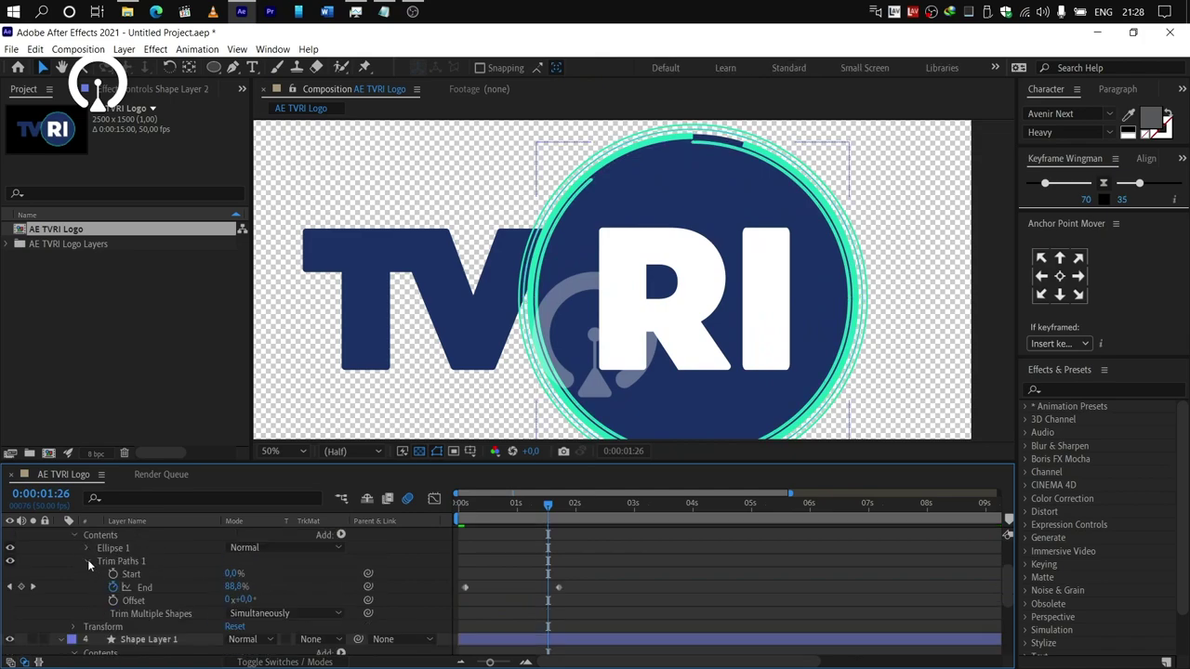
click(87, 561)
click(74, 535)
Set the line cap of Shape Layer 1's stroke to Round Cap.
scroll(91, 580, down, 2)
click(88, 574)
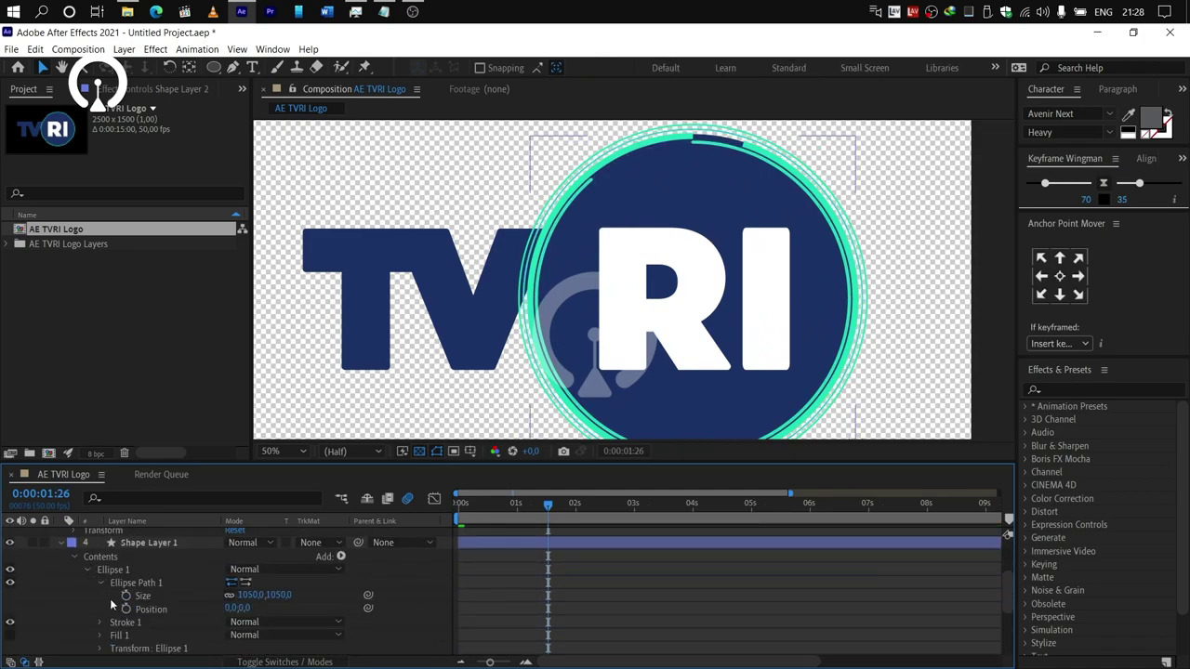
click(100, 625)
click(271, 600)
click(270, 630)
click(149, 627)
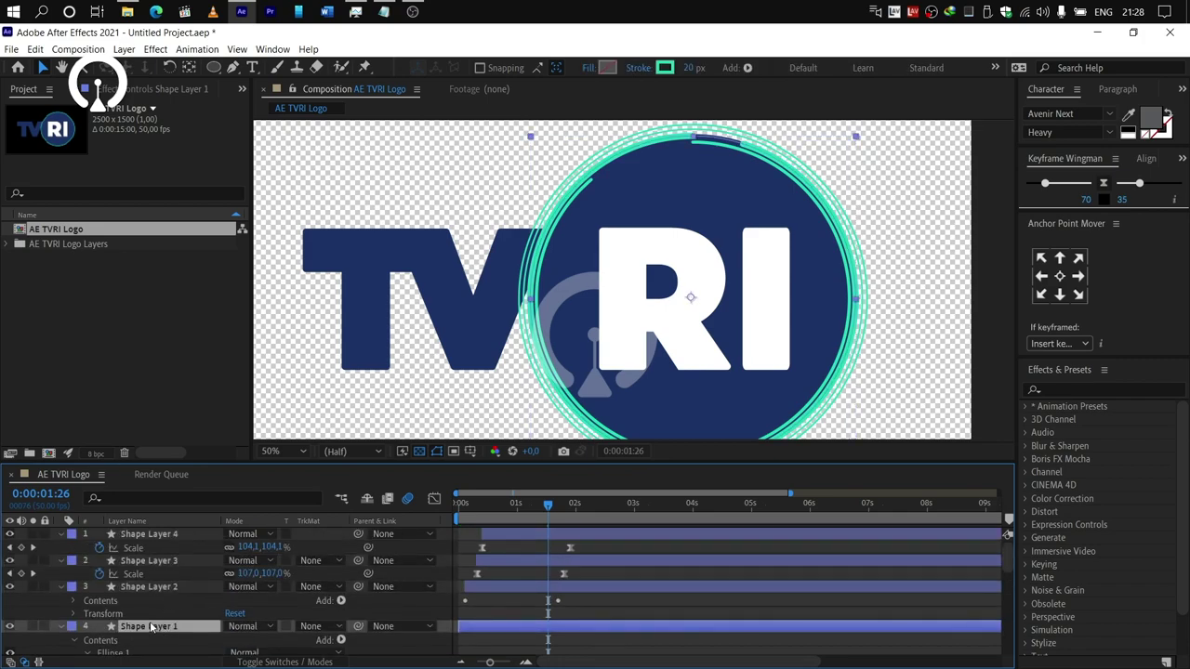
Rename Shape Layer 1 as Outline 1 and Shape Layer 2 as Outline 2.
key(Return)
text(Outli)
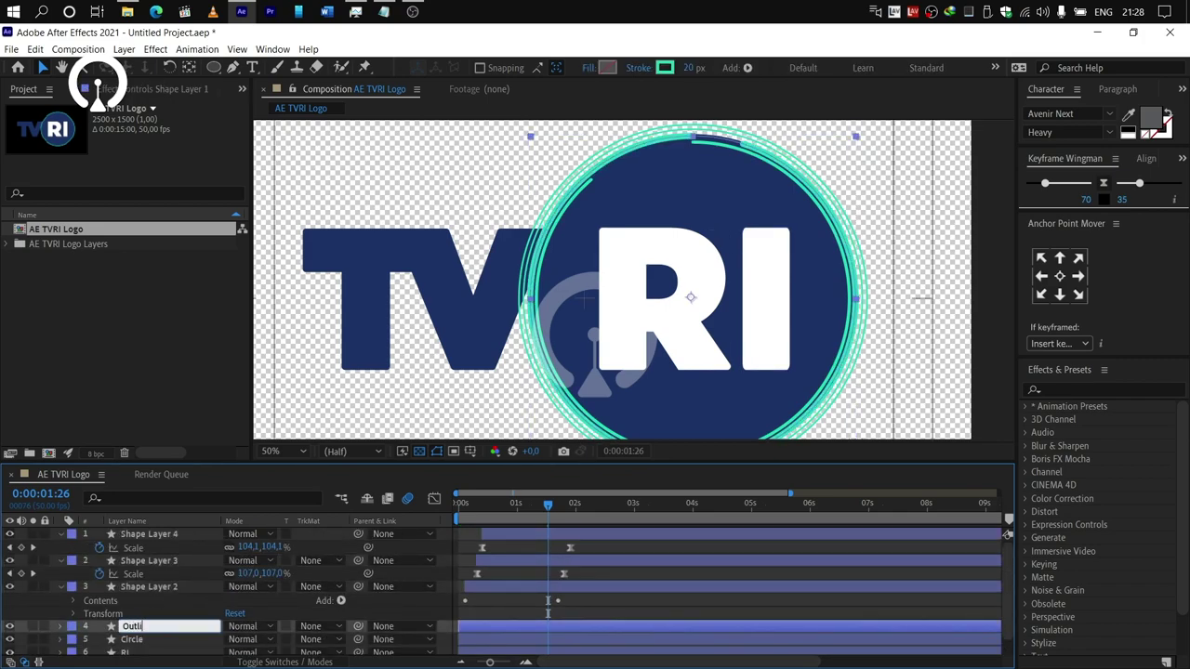
text(ne)
key(Return)
key(ctrl+Up)
key(Return)
text(Outl)
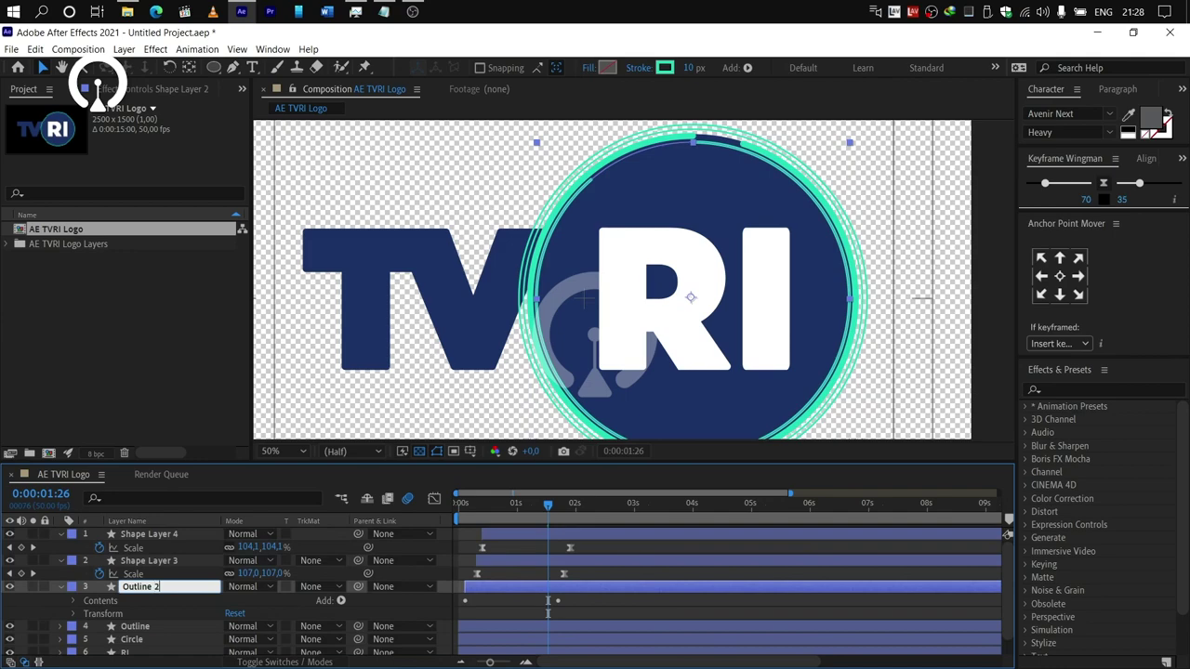
key(Return)
click(175, 625)
key(Return)
key(Right)
text(1)
Rename Shape Layer 3 as Outline Scale 1 and Shape Layer 4 as Outline Scale 2.
click(177, 561)
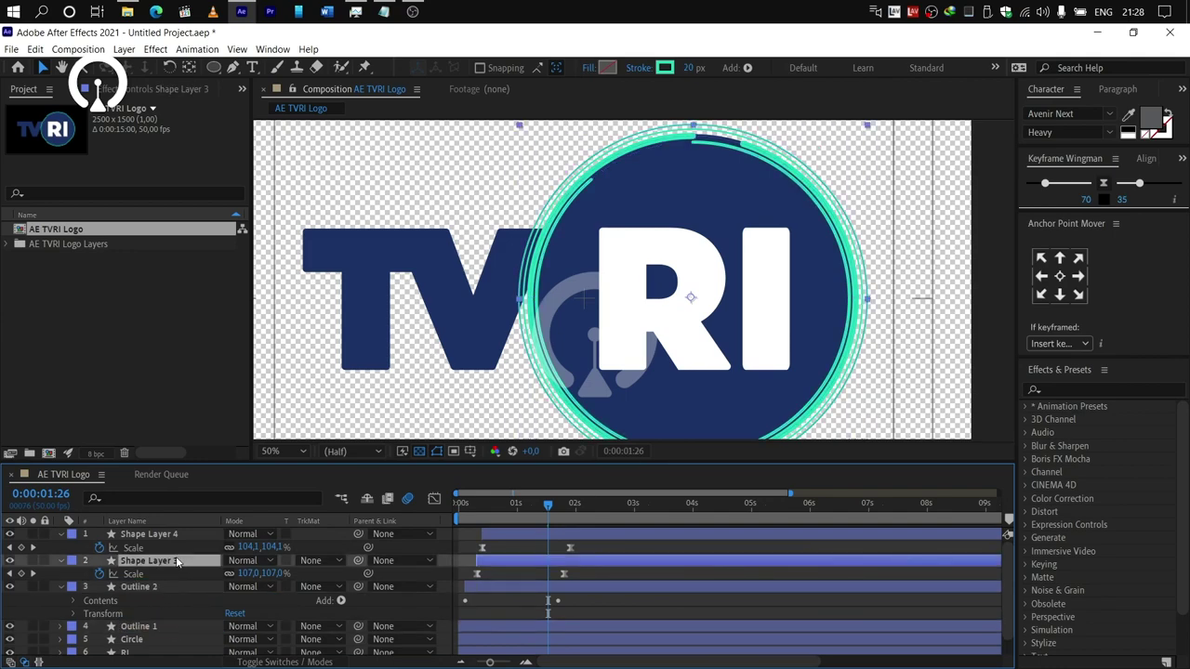
key(Return)
text(Outline Scale 2)
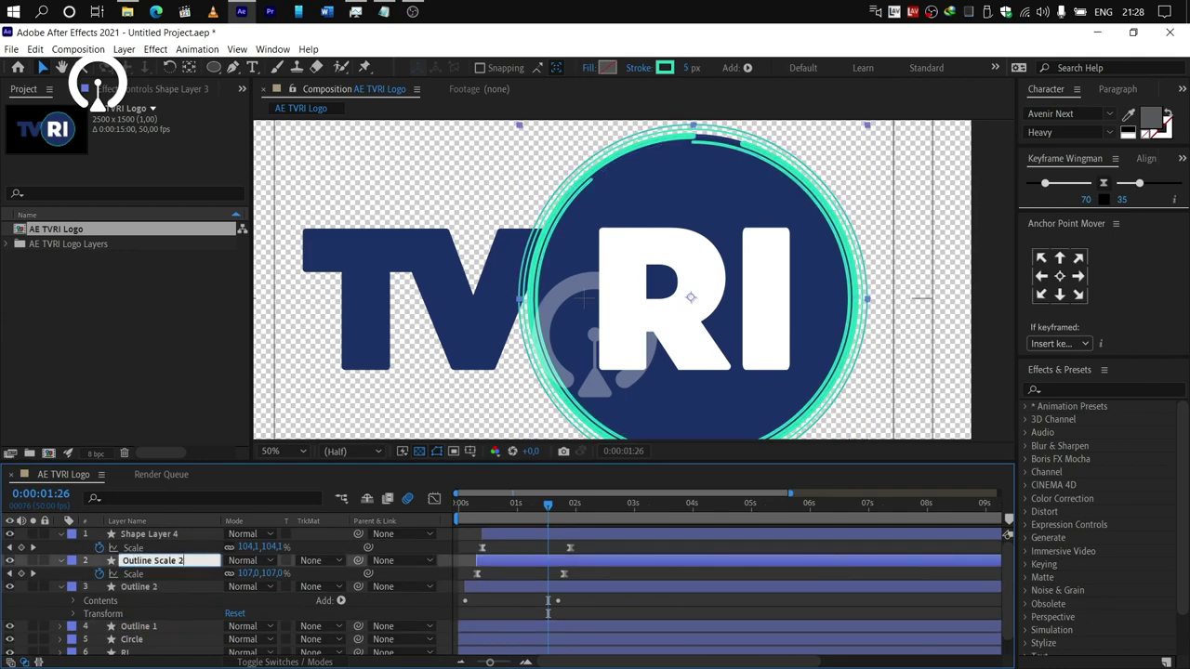
key(ctrl+c)
click(180, 538)
key(Return)
key(ctrl+v)
key(BackSpace)
text(2)
key(Return)
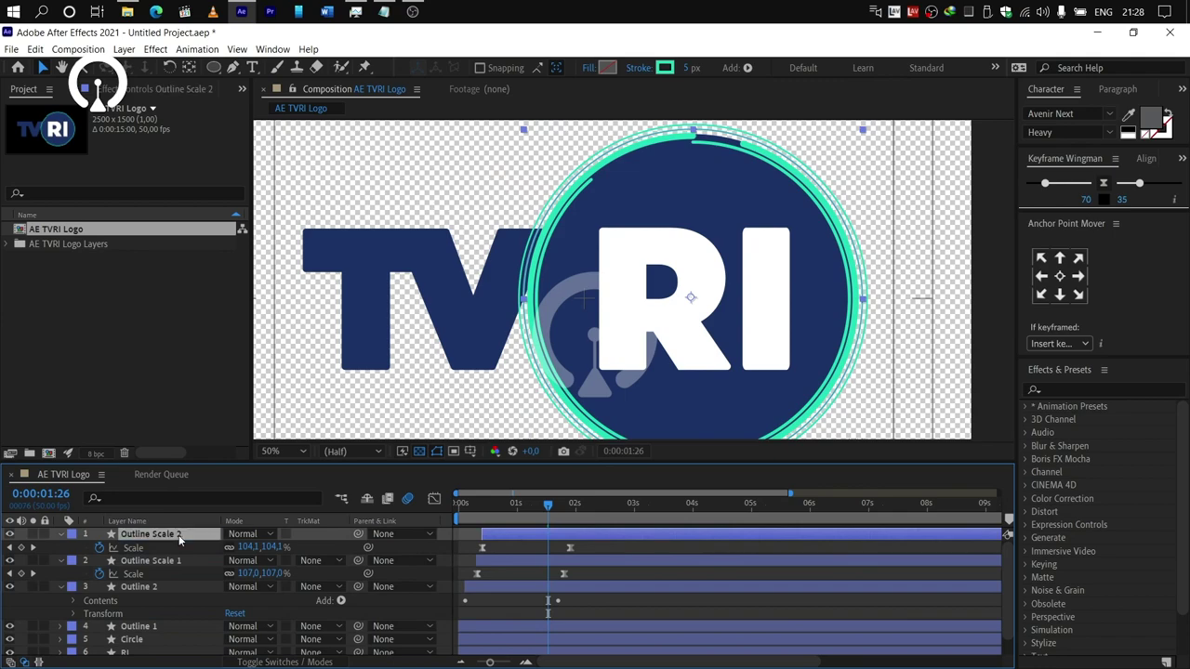
Ease the Trim Paths End keyframes of Outline 1 and Outline 2 with Keyframe Wingman at 70 and 35, and preview the animation.
drag(512, 505, 486, 508)
click(496, 586)
shift+click(510, 626)
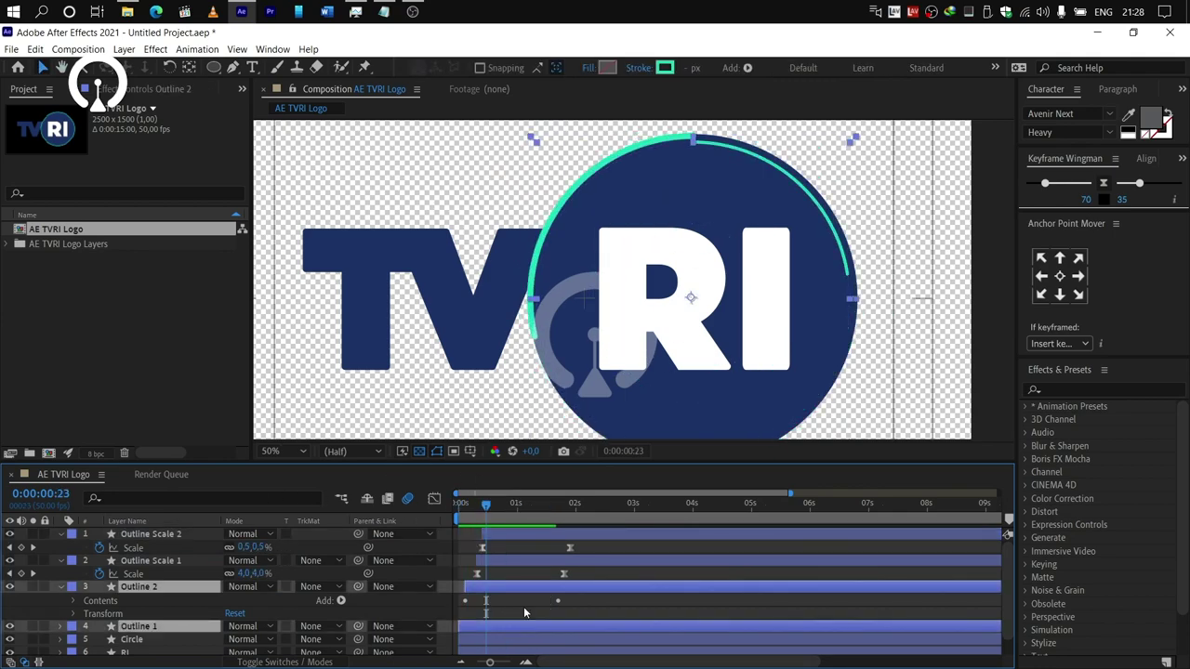
key(u)
drag(597, 597, 447, 637)
click(1103, 184)
key(space)
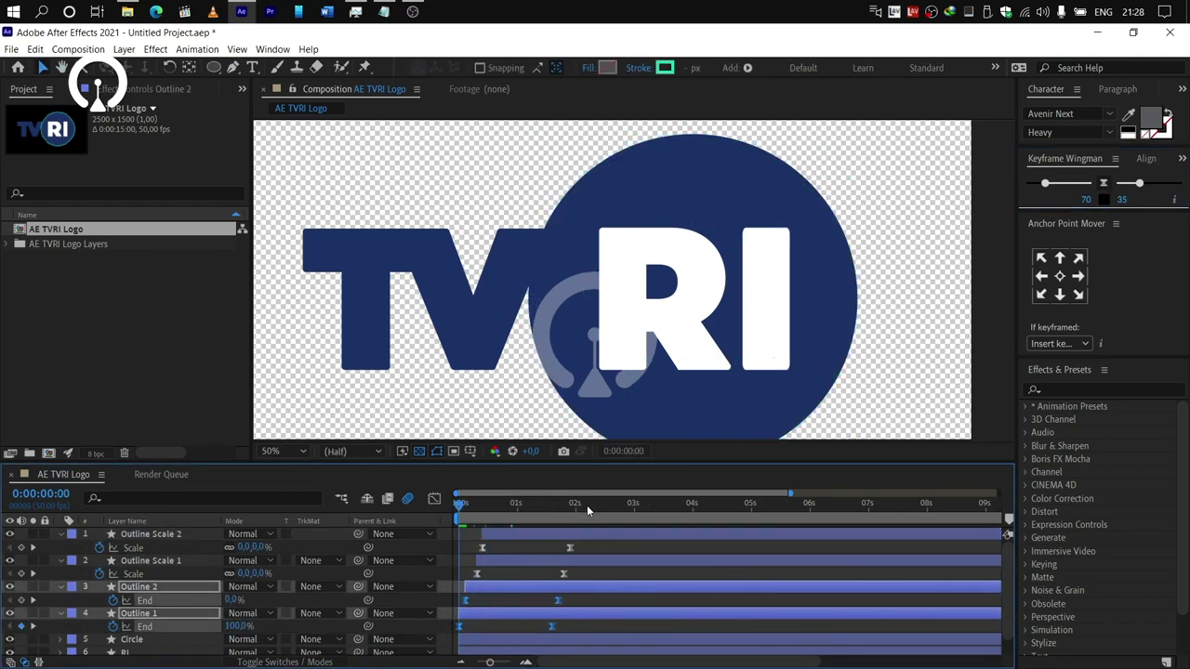
Align the last keyframes of Outline 2, Outline Scale 1 and Outline Scale 2 with Outline 1's last End keyframe, and preview the result.
drag(586, 509, 552, 508)
drag(603, 543, 557, 604)
drag(559, 602, 555, 573)
drag(562, 550, 553, 551)
drag(534, 507, 425, 516)
key(space)
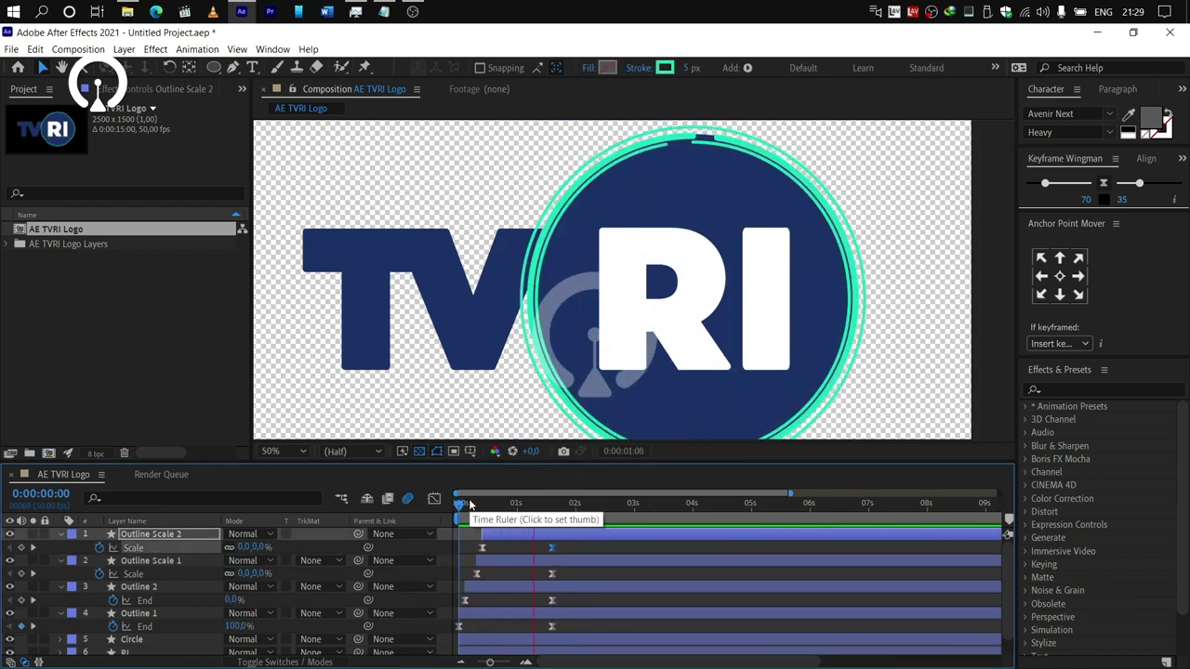
key(space)
Fade out all four outline layers by keyframing their opacity from 100% down to 0% at 0:00:01:40.
scroll(633, 350, down, 2)
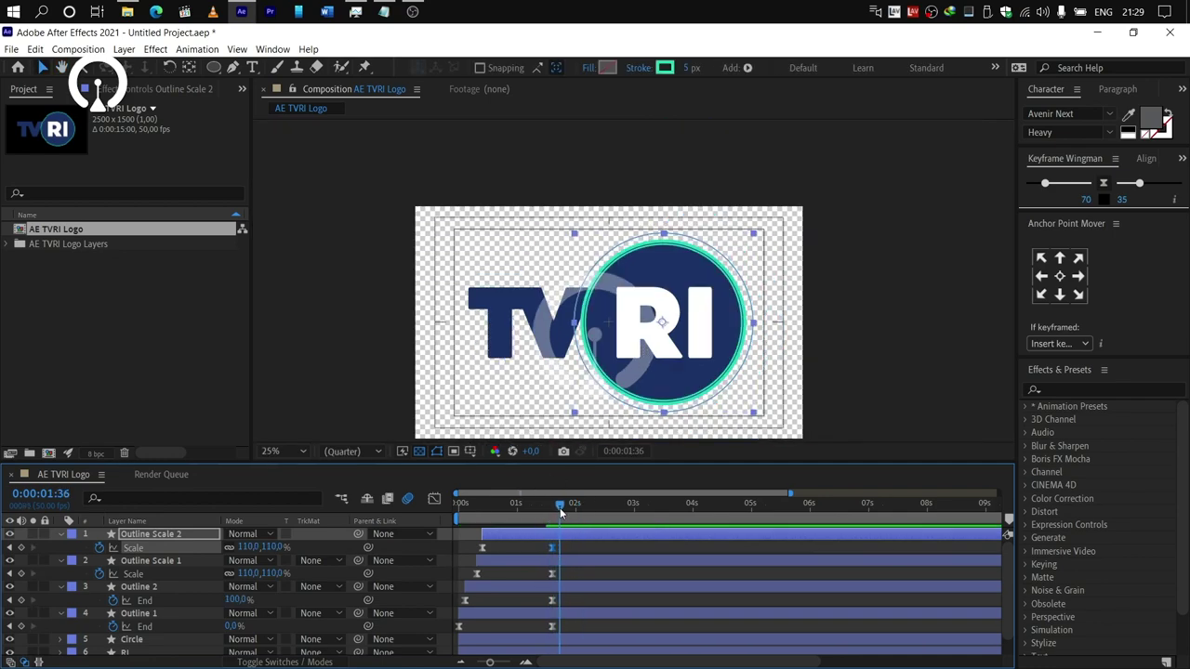
shift+click(553, 605)
shift+click(555, 618)
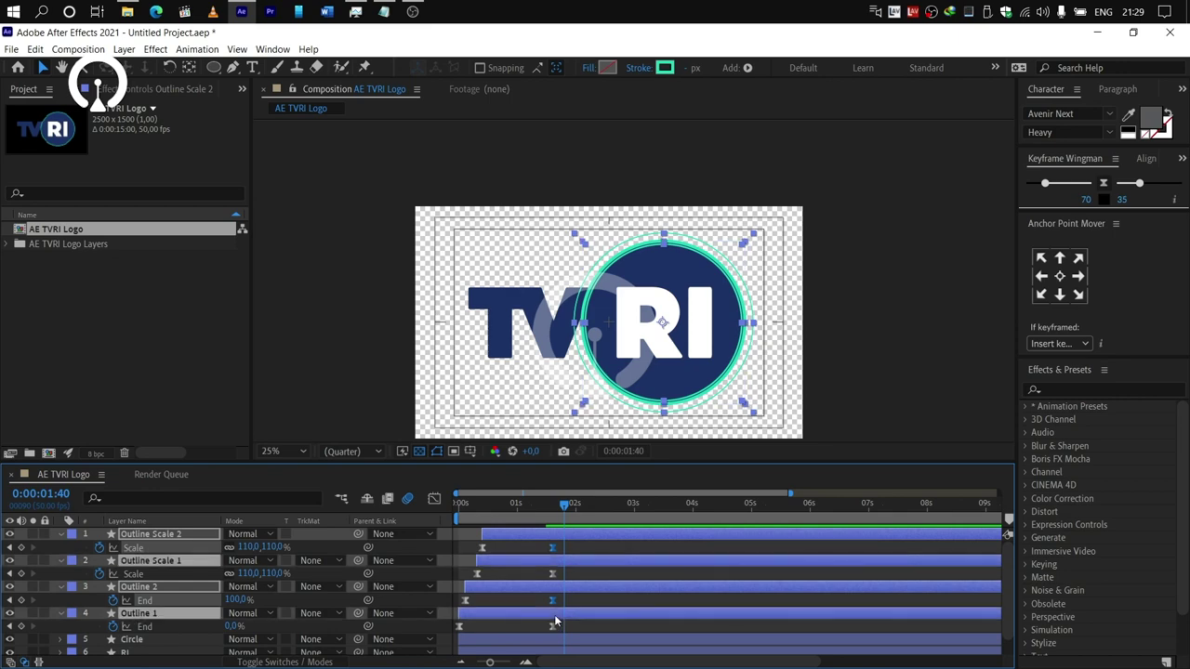
key(u)
key(t)
click(100, 548)
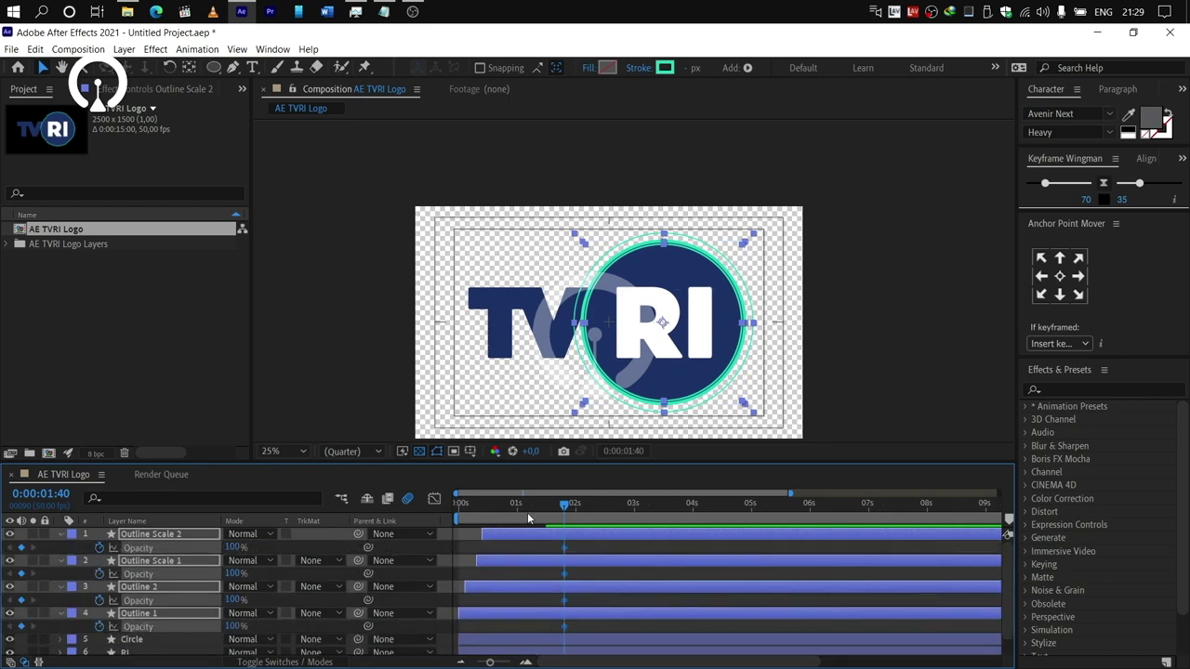
click(538, 506)
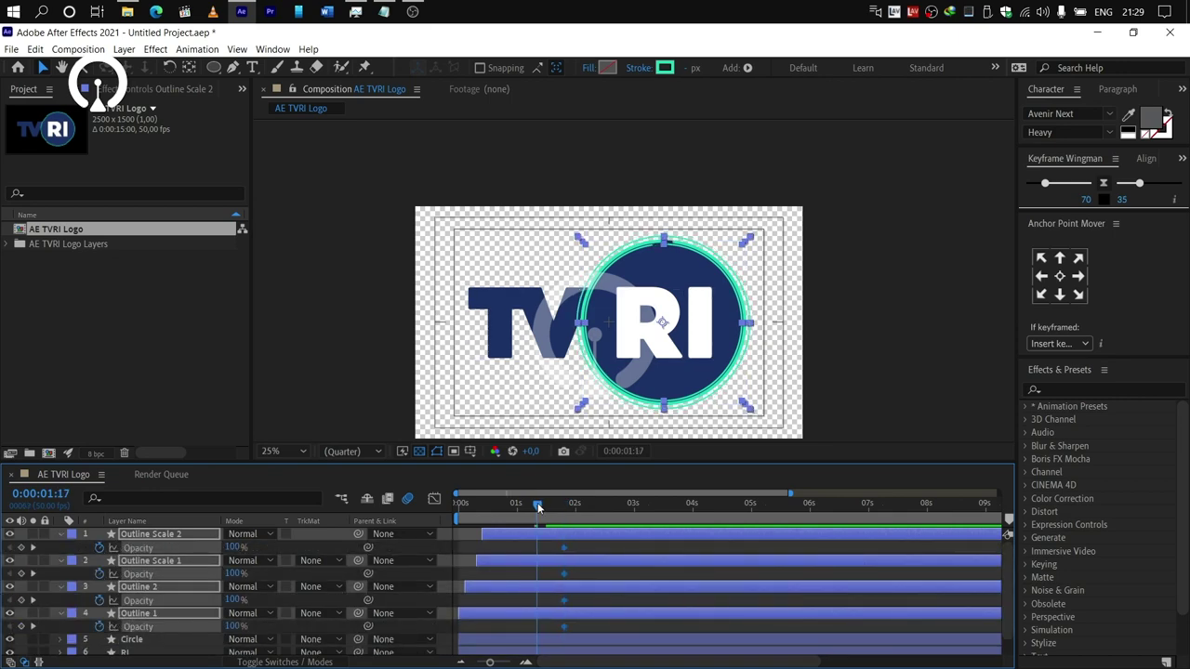
click(21, 549)
click(34, 548)
drag(231, 548, 139, 551)
Ease the opacity keyframes of all four outline layers with Keyframe Wingman at 70 and 35, and preview the fade.
click(587, 555)
drag(587, 554, 526, 638)
click(1106, 185)
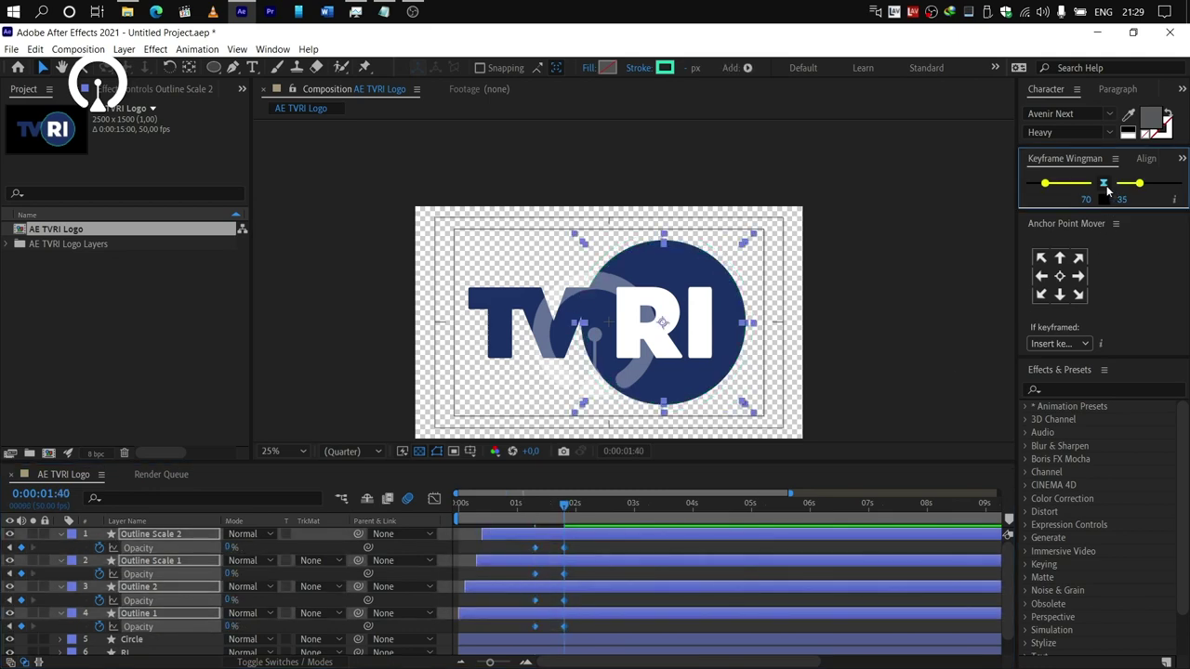
key(space)
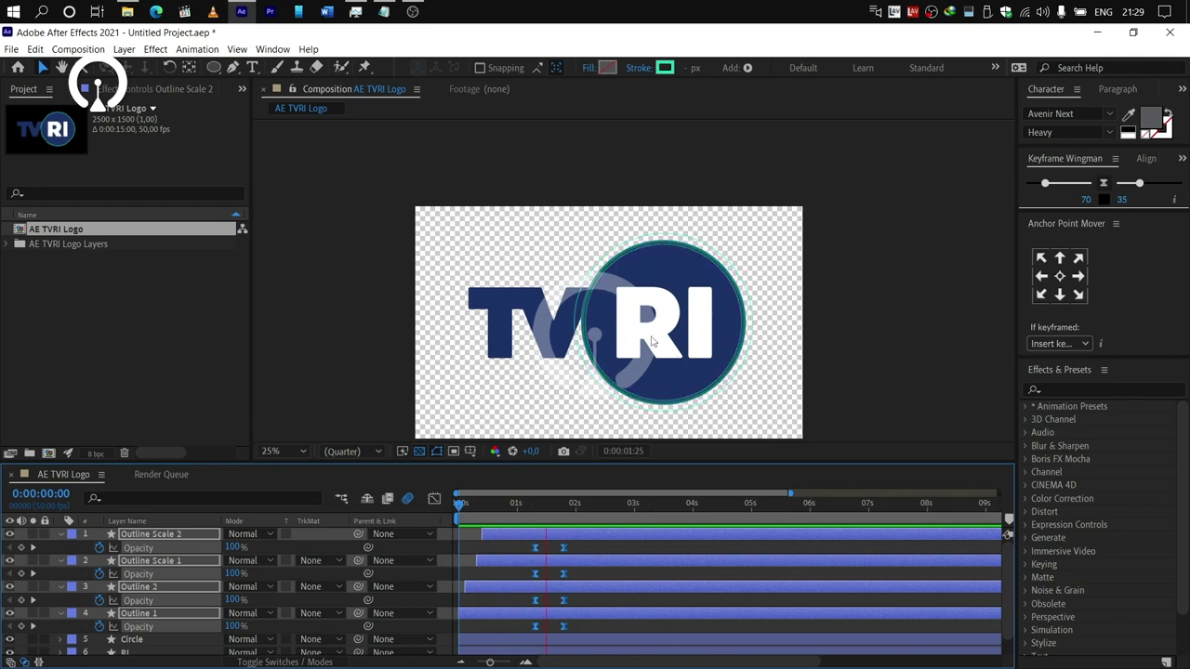
Shorten the composition's work area to end at about 3 seconds and preview the animation.
scroll(651, 342, up, 1)
click(460, 661)
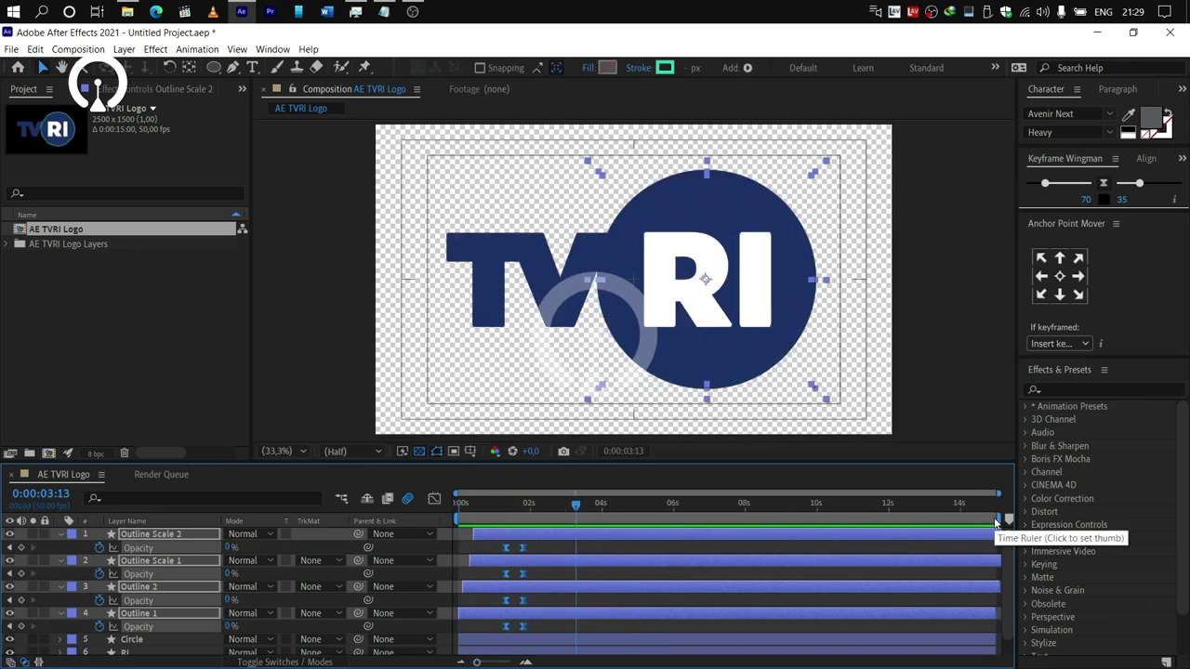
drag(997, 519, 567, 519)
key(space)
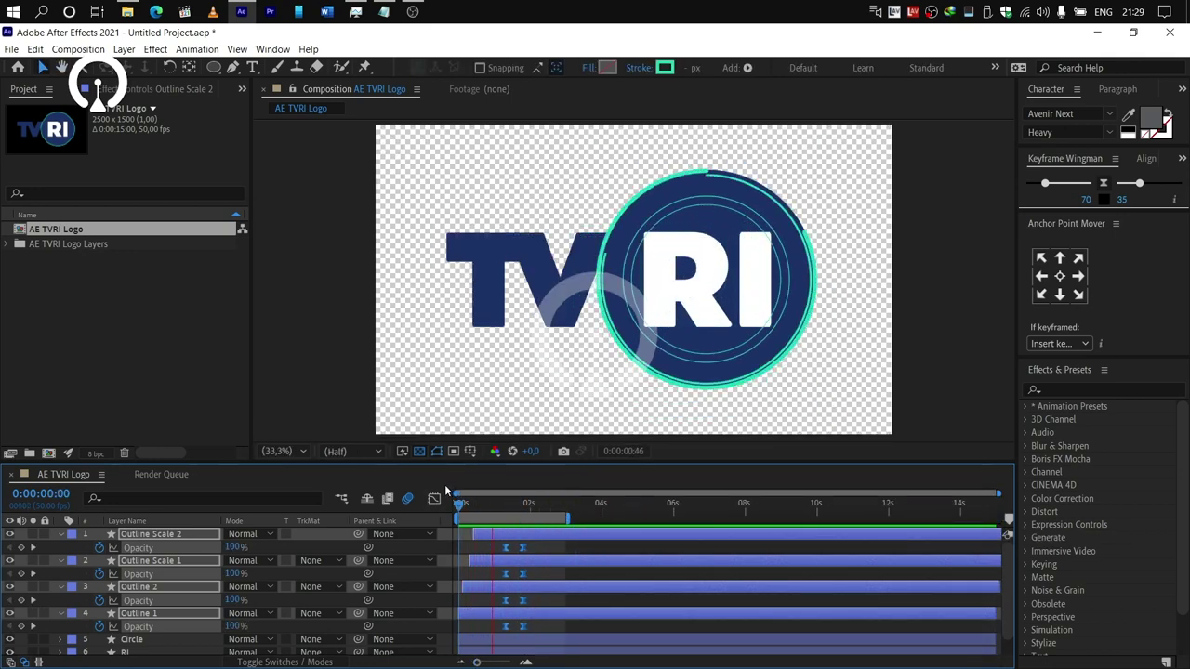
key(space)
Duplicate Outline 1, place the copy above Outline Scale 2 at the top of the layer stack, and name it Circle.
click(147, 640)
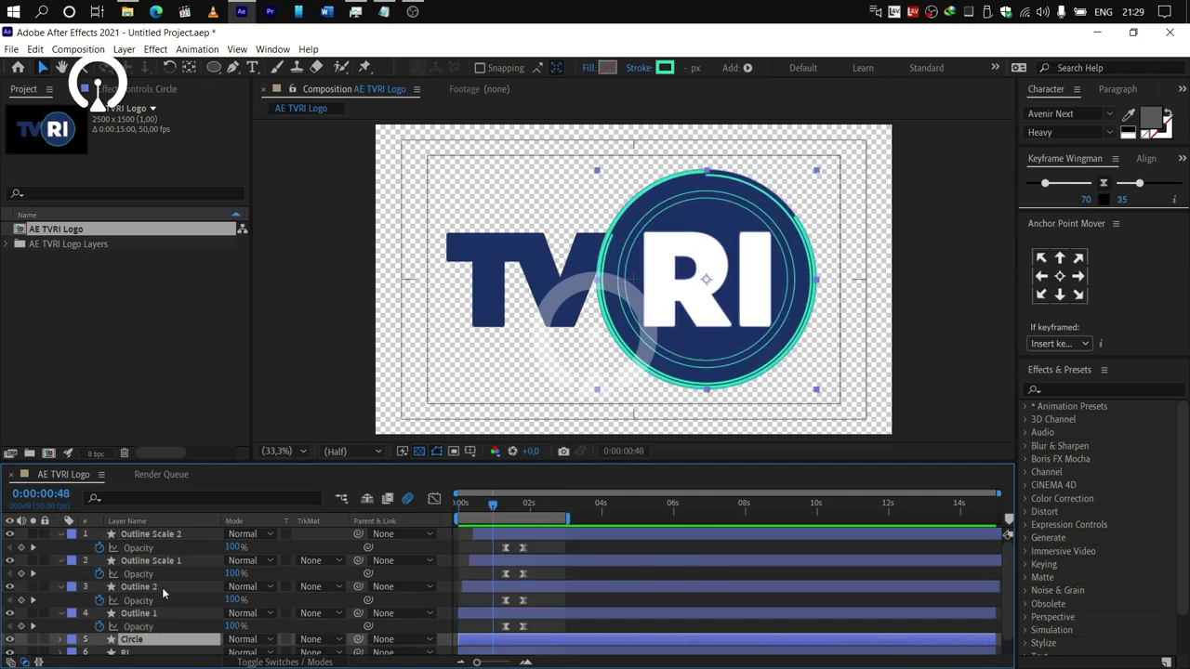
click(151, 534)
click(140, 587)
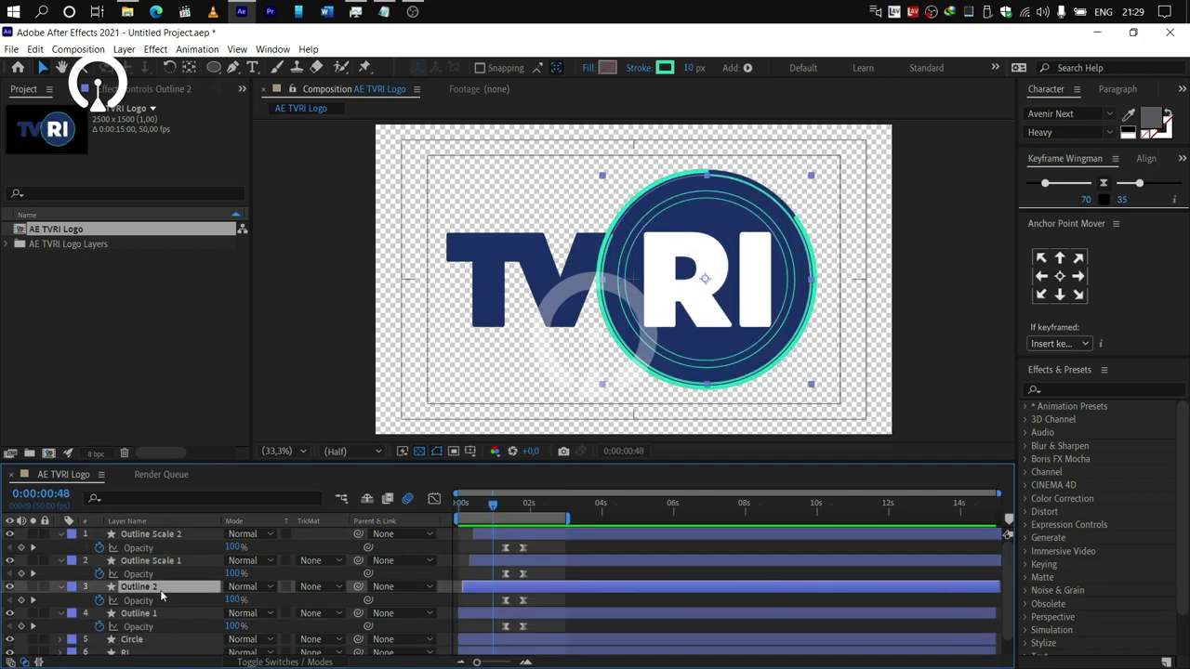
click(161, 613)
key(ctrl+d)
drag(162, 614, 155, 535)
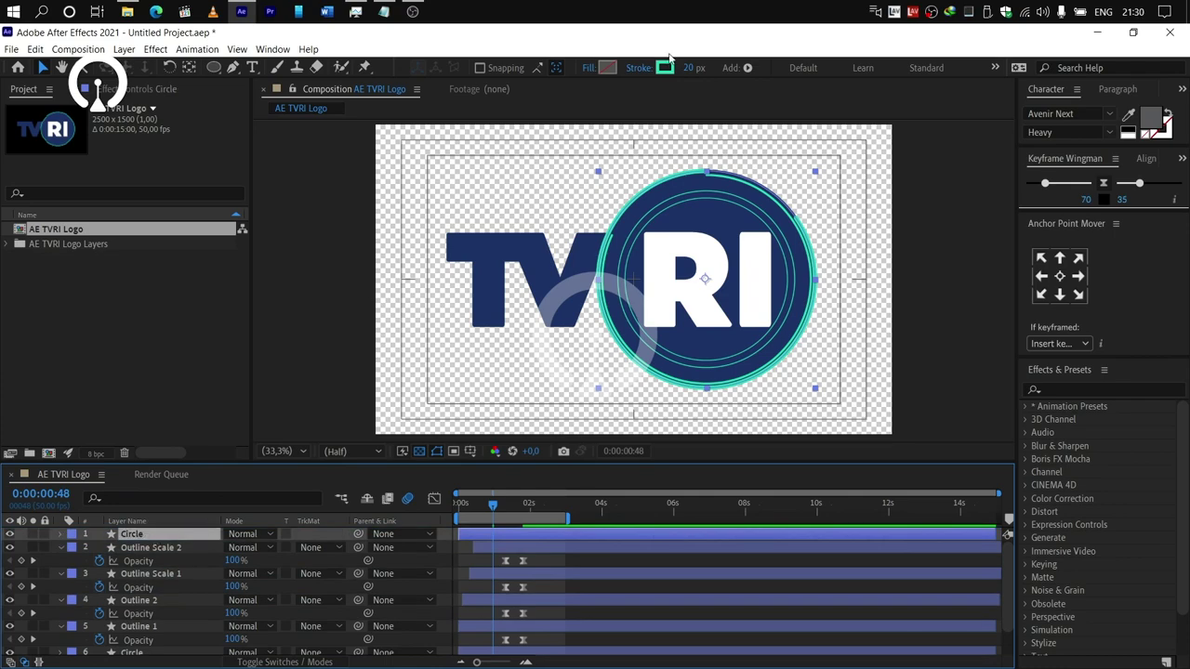
Fill the top Circle layer with the mint green sampled from the outline ring and remove its stroke.
click(607, 66)
click(336, 201)
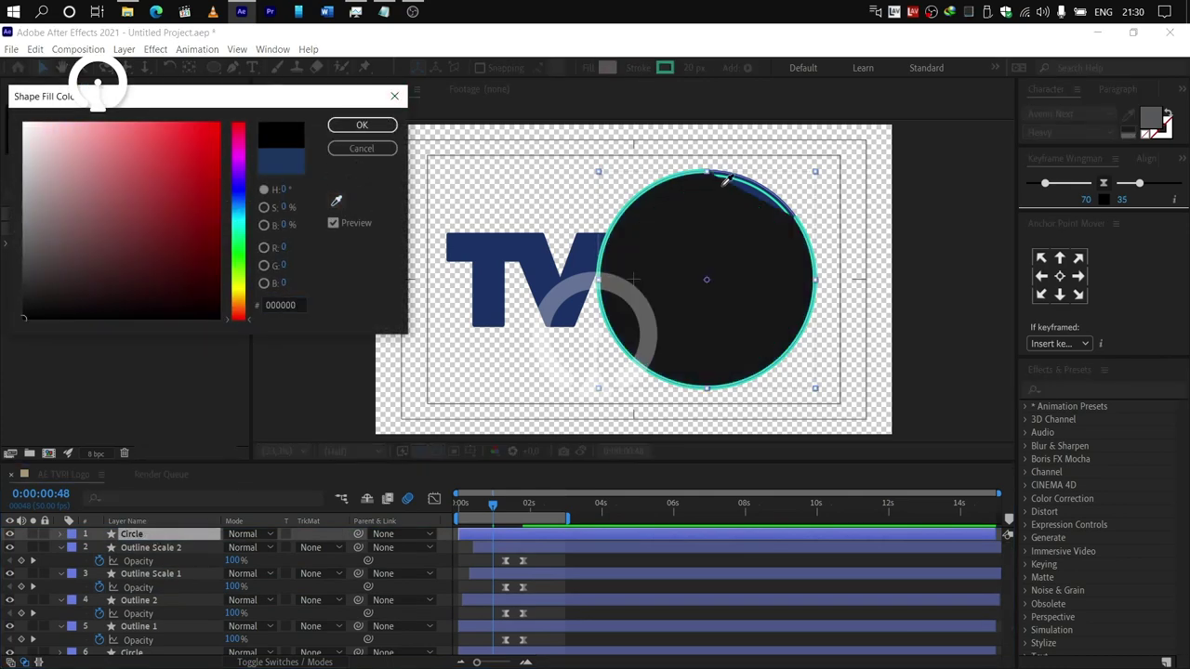
click(757, 179)
click(362, 124)
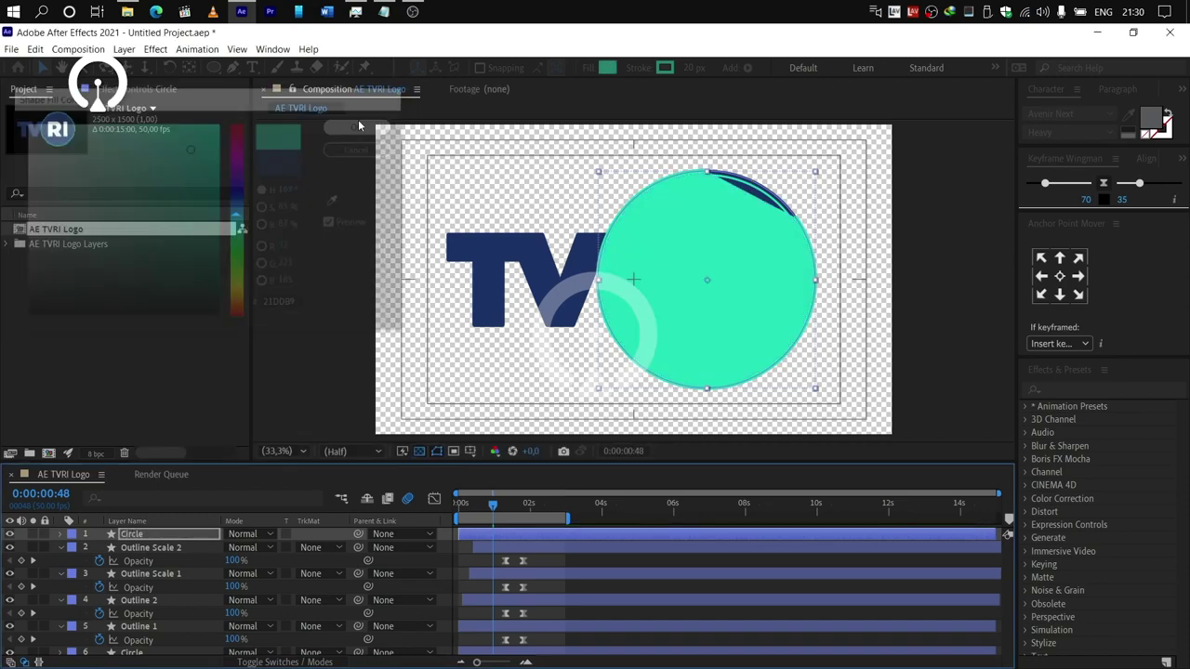
click(638, 66)
click(569, 400)
Set the ellipse path size of the top Circle layer to 1061 by 1061.
scroll(682, 186, up, 6)
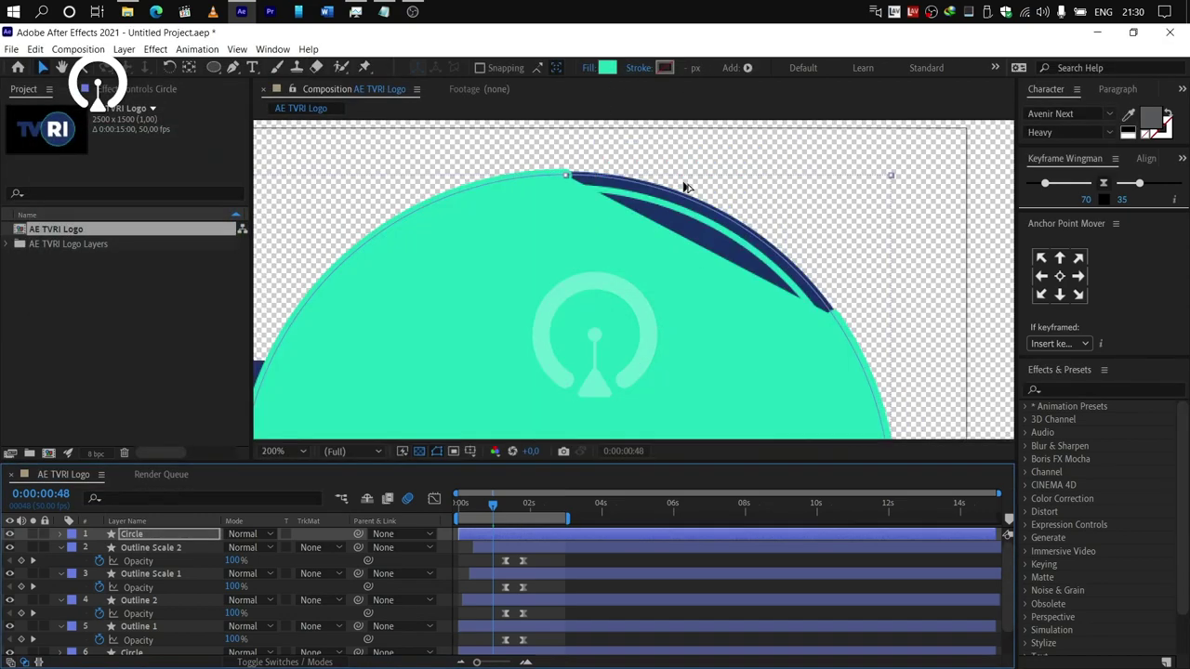
click(61, 533)
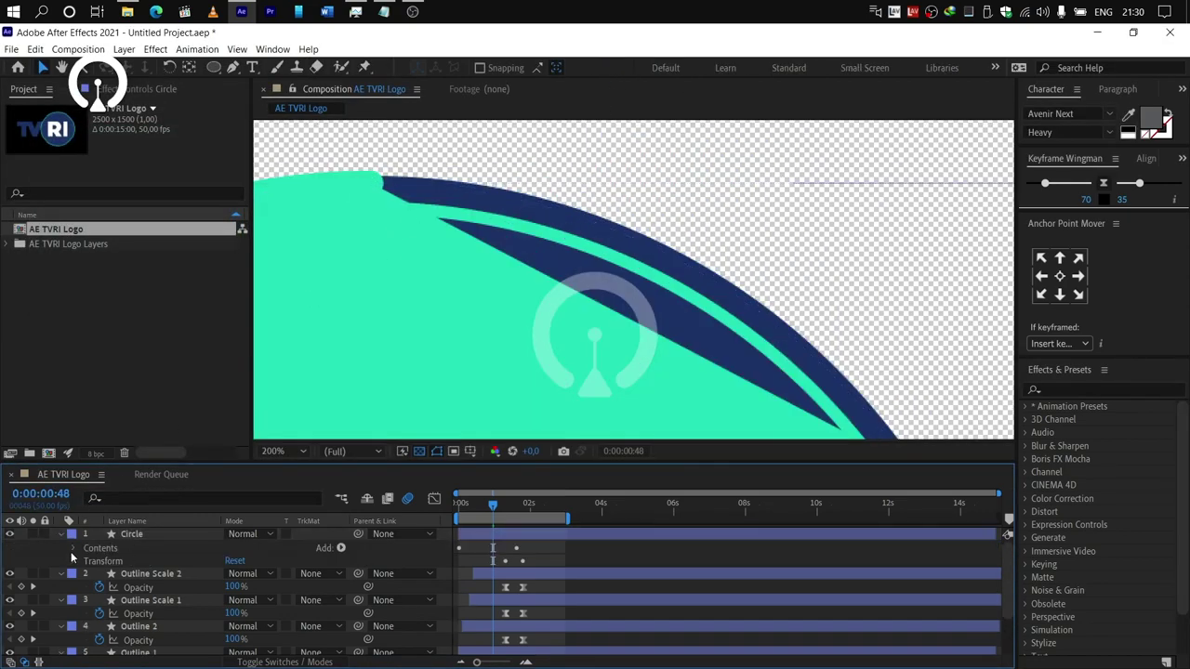
click(74, 547)
click(89, 561)
click(100, 574)
click(209, 588)
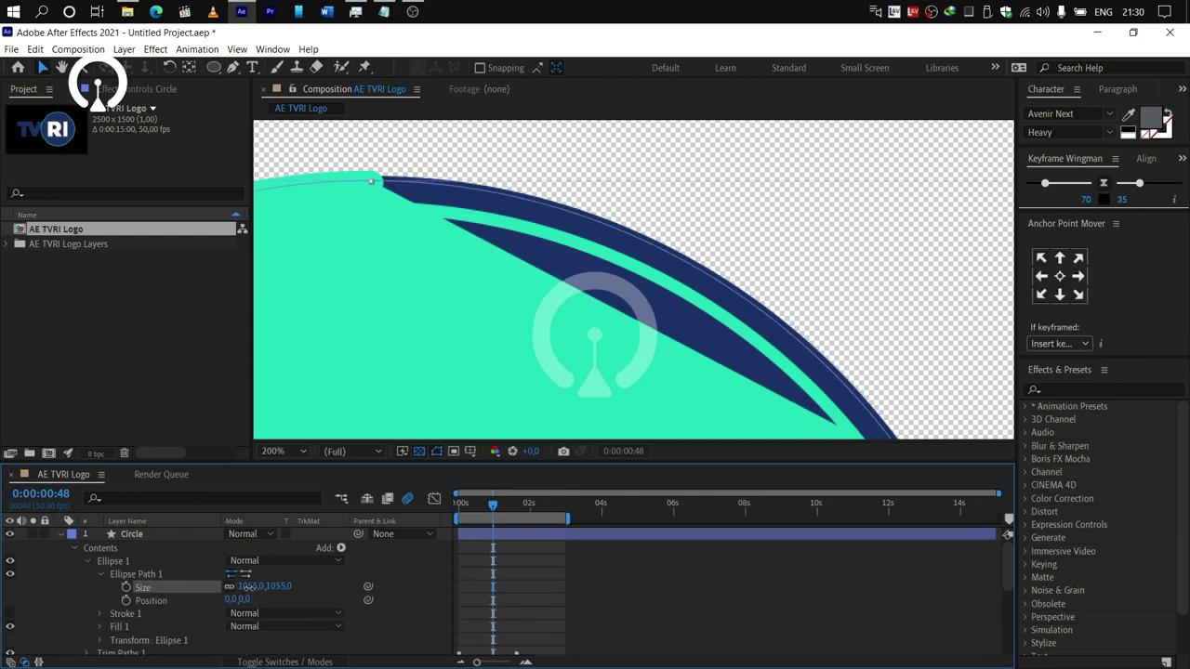
key(shift+slash)
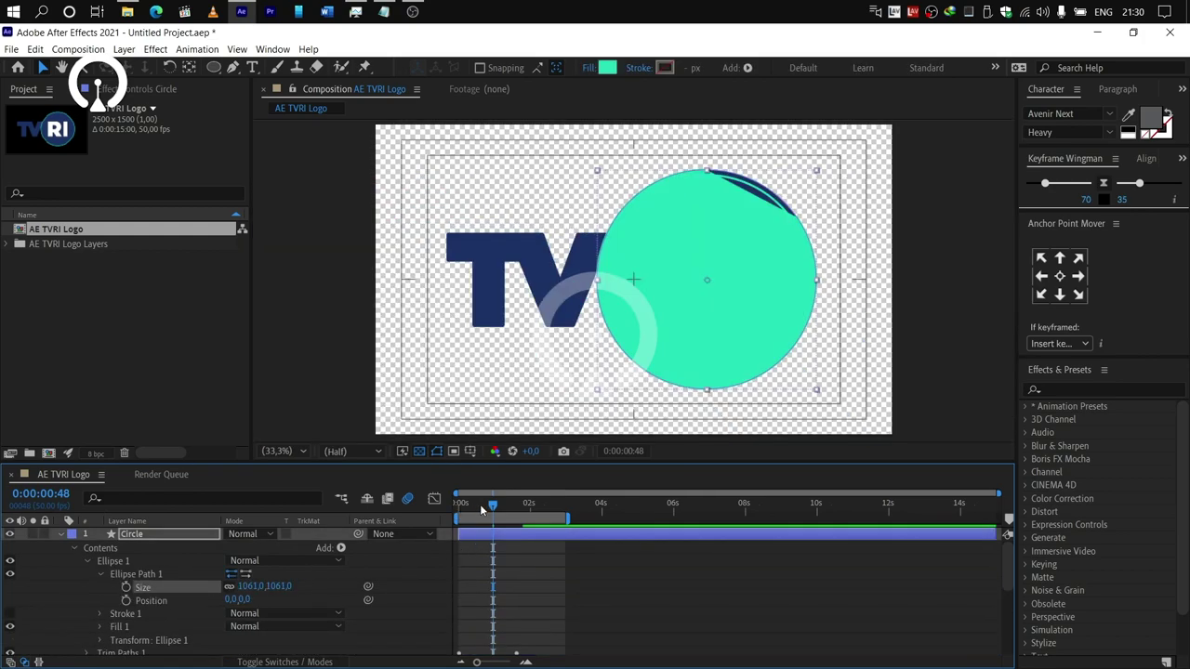
Remove the End and Opacity keyframes from the top Circle layer, setting End to 0% and Opacity to 100%.
drag(482, 509, 460, 508)
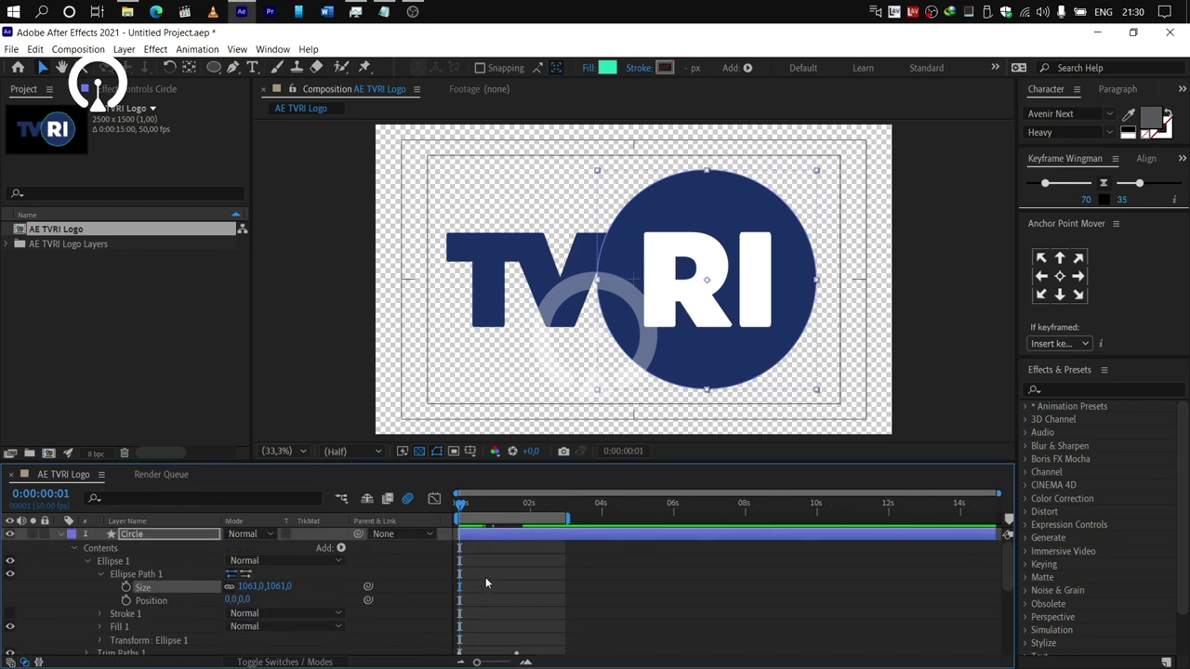
key(u)
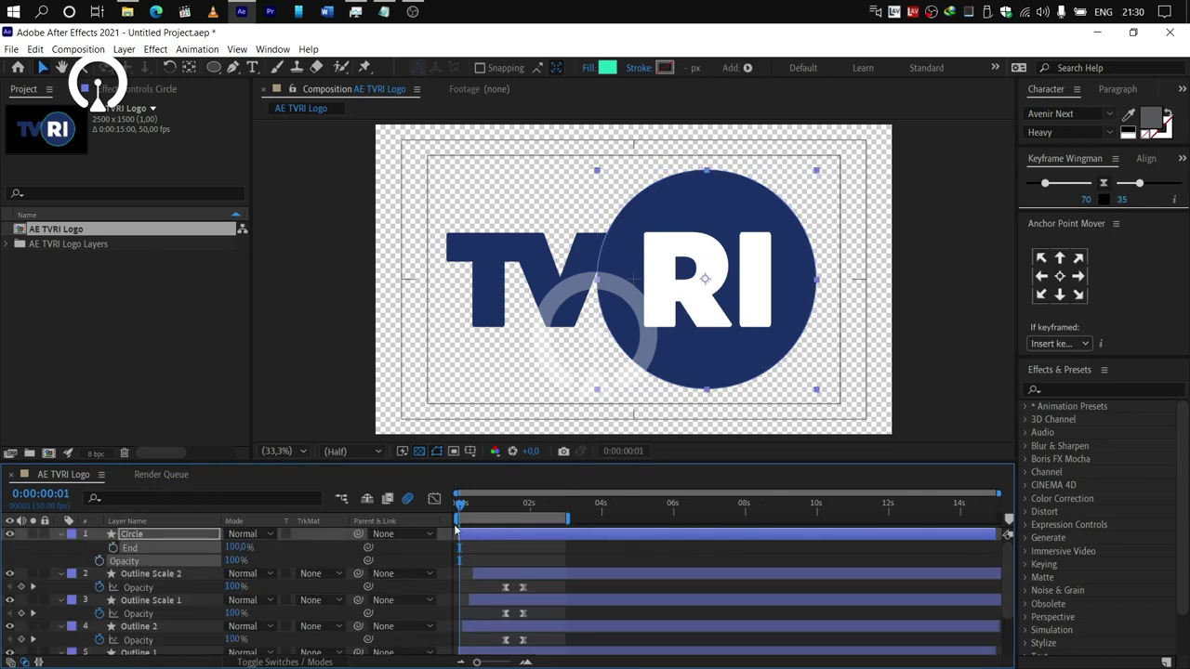
key(space)
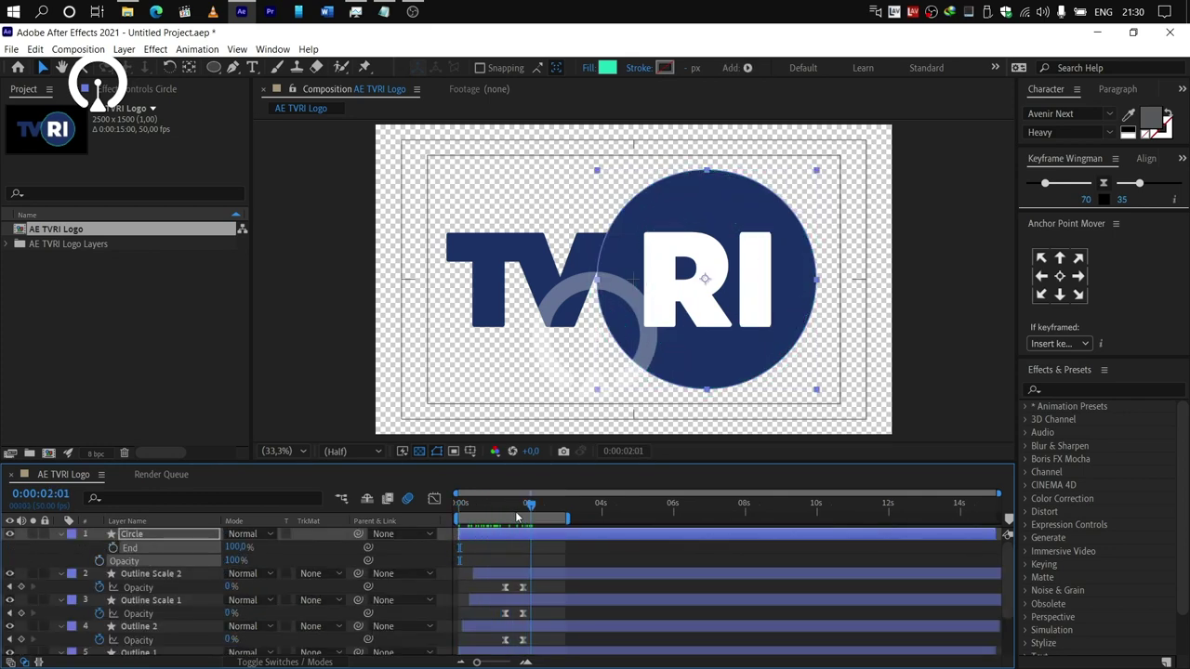
key(space)
click(528, 503)
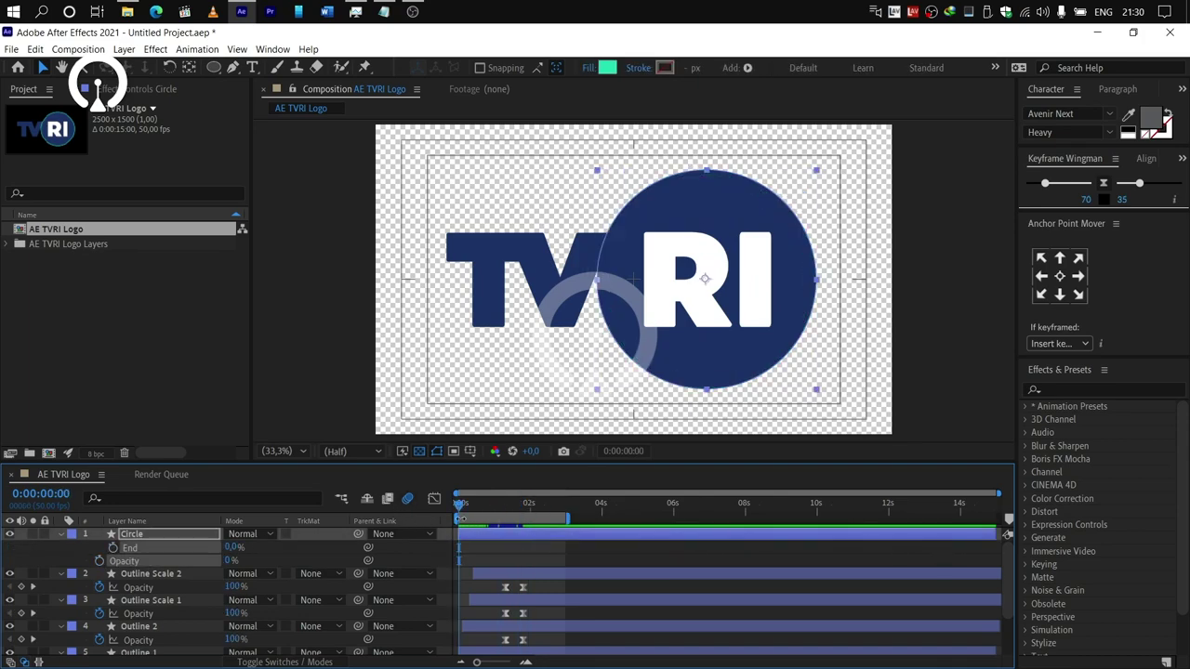
mouse_move(474, 509)
mouse_down()
mouse_move(534, 511)
mouse_move(457, 513)
mouse_up()
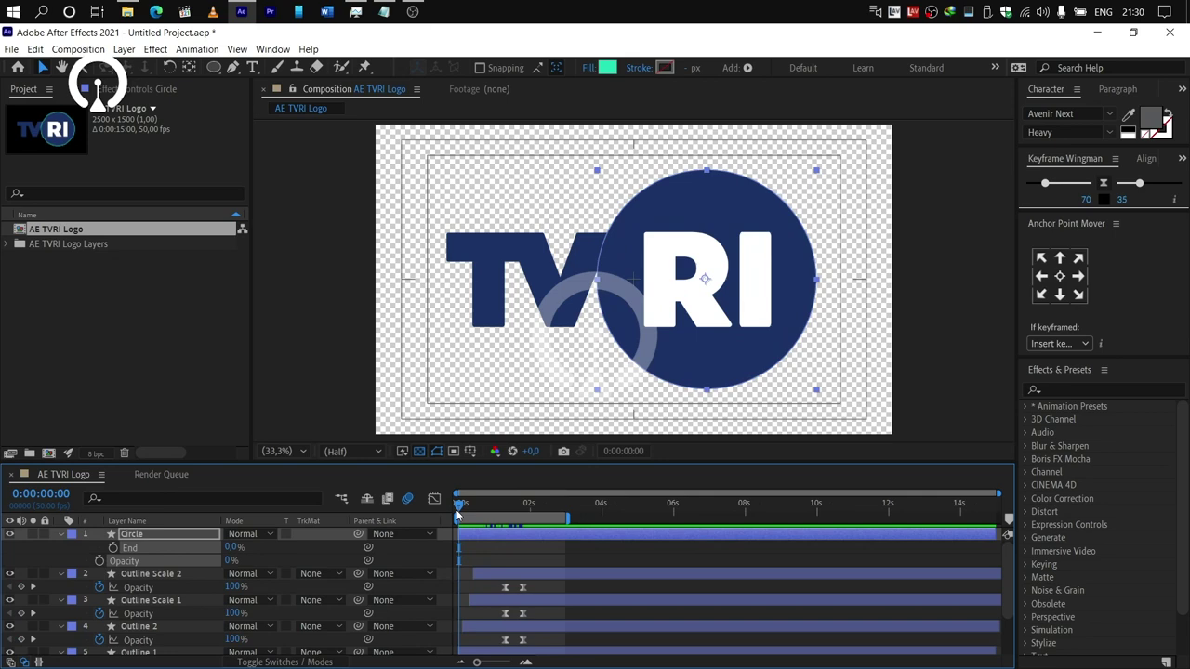
click(259, 564)
drag(231, 561, 364, 560)
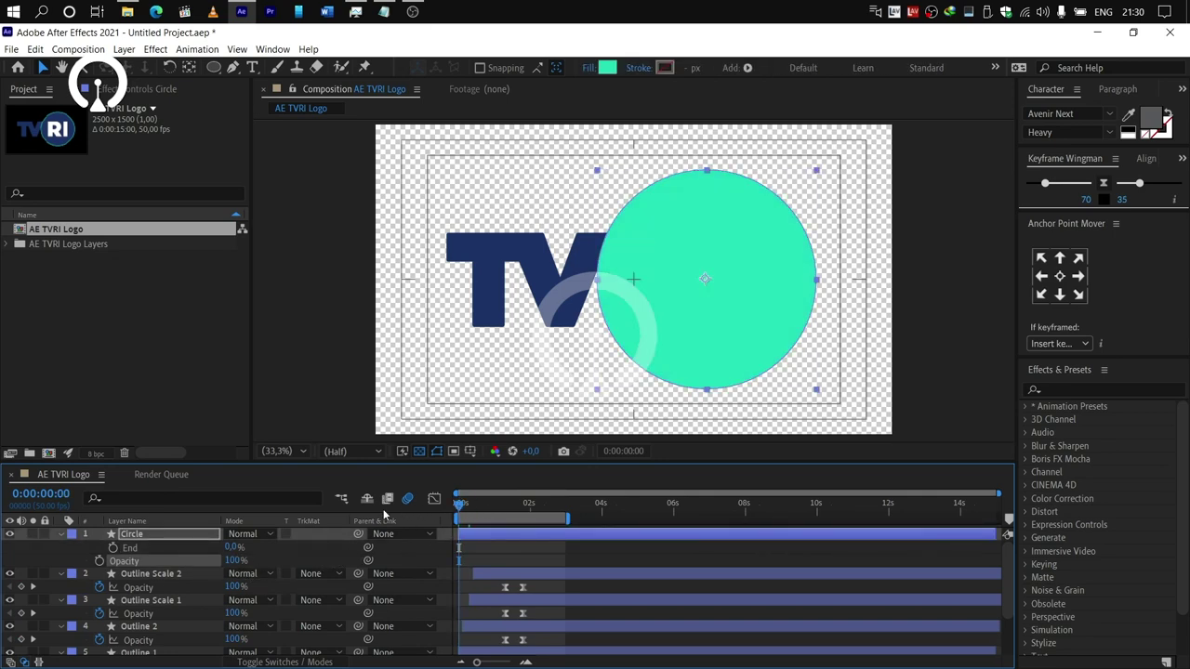
Animate the top Circle layer's scale from 0% at the start to 100% at 0:00:02:01, and select its scale keyframes.
key(s)
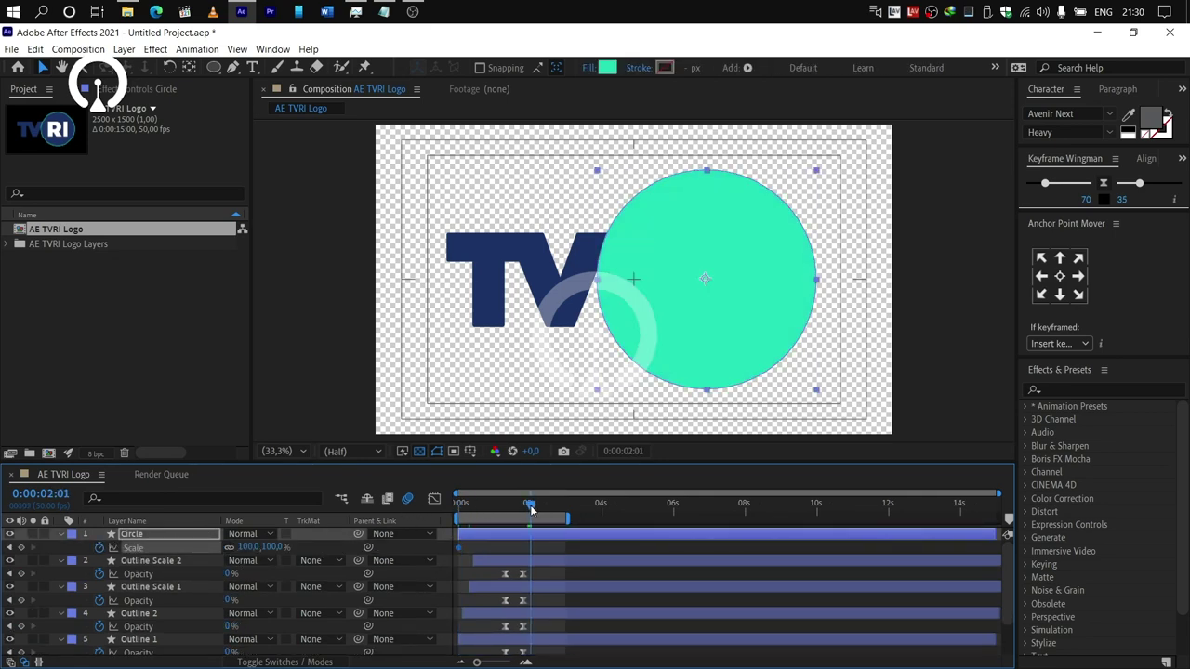
click(10, 551)
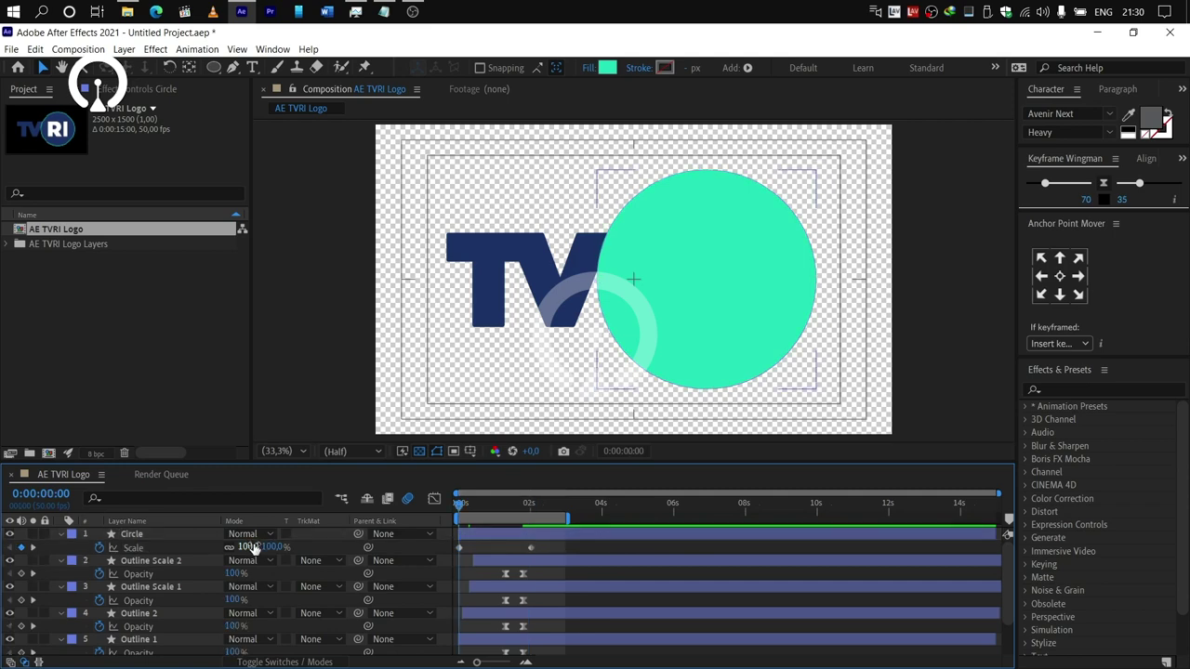
click(249, 547)
text(0)
key(Return)
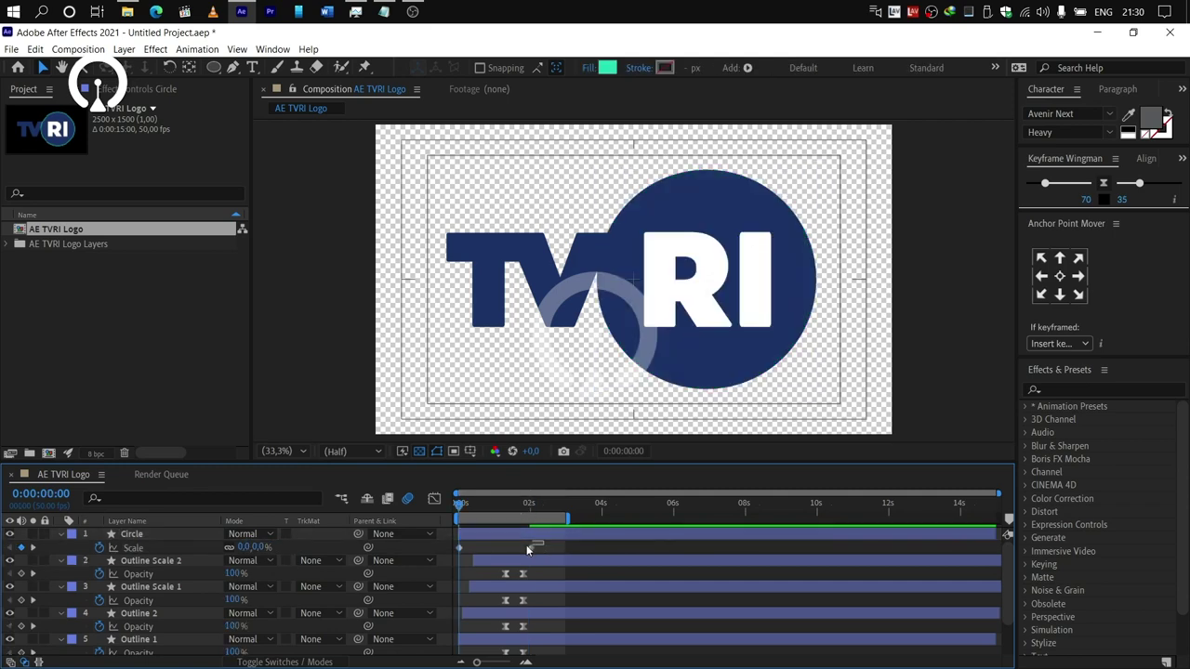
click(529, 547)
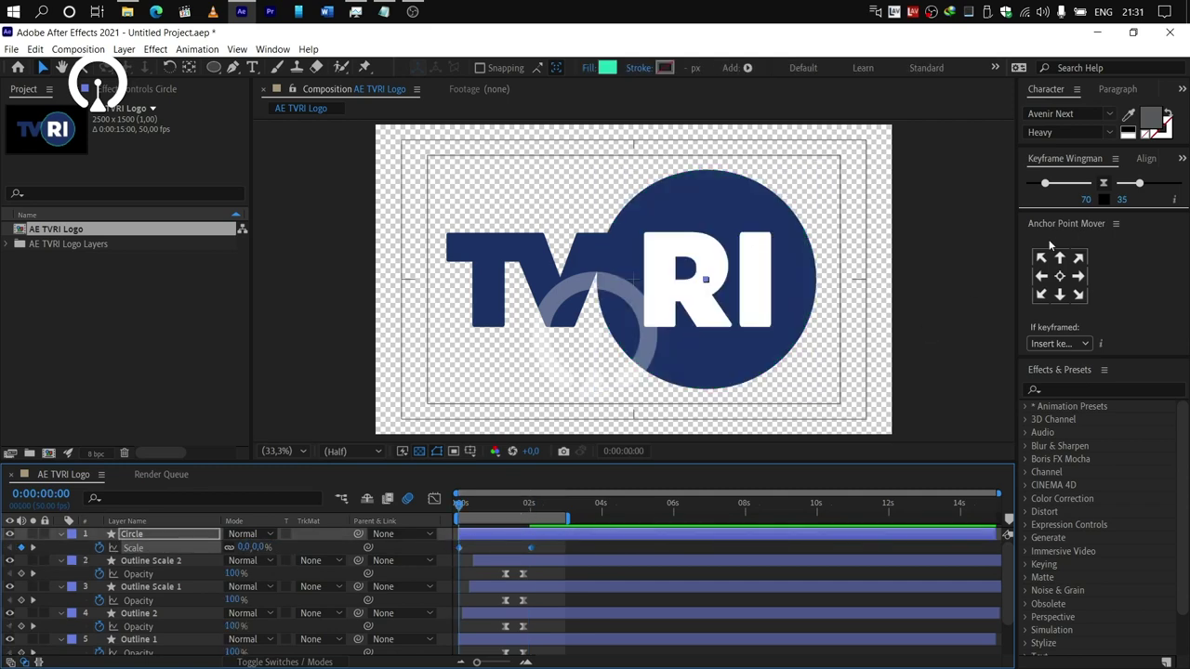
Preview the circle's scale-up and give the Outline 1 and Outline 2 layers a green label color.
key(space)
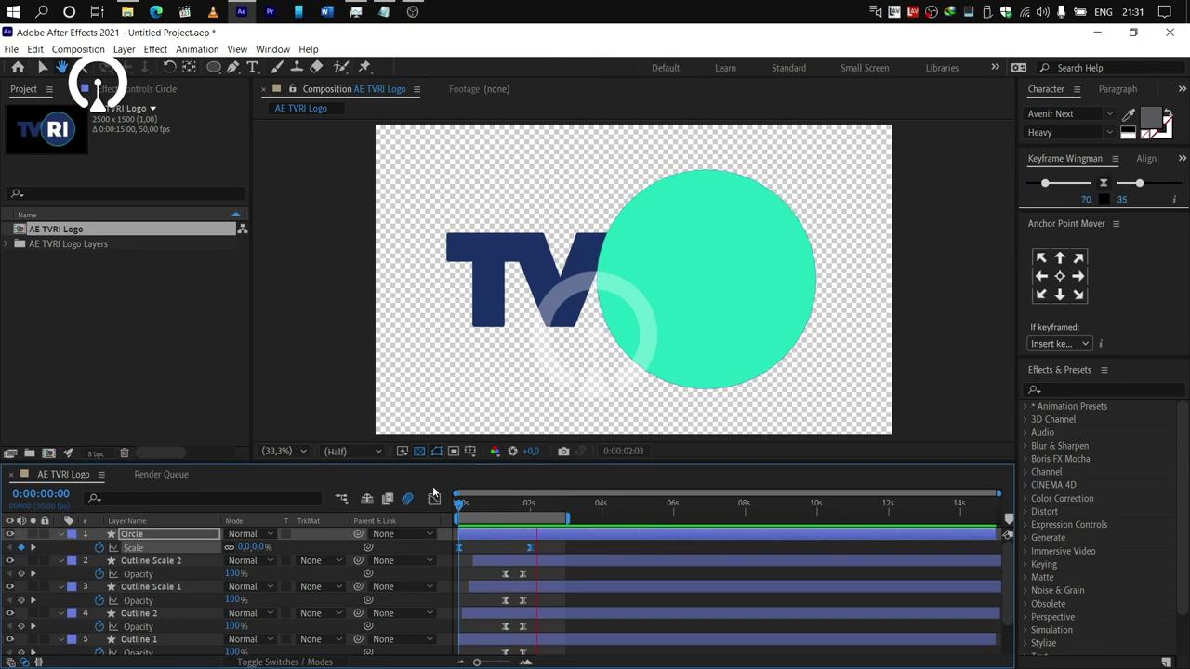
drag(471, 503, 508, 520)
scroll(302, 598, down, 2)
click(135, 635)
click(144, 609)
click(139, 569)
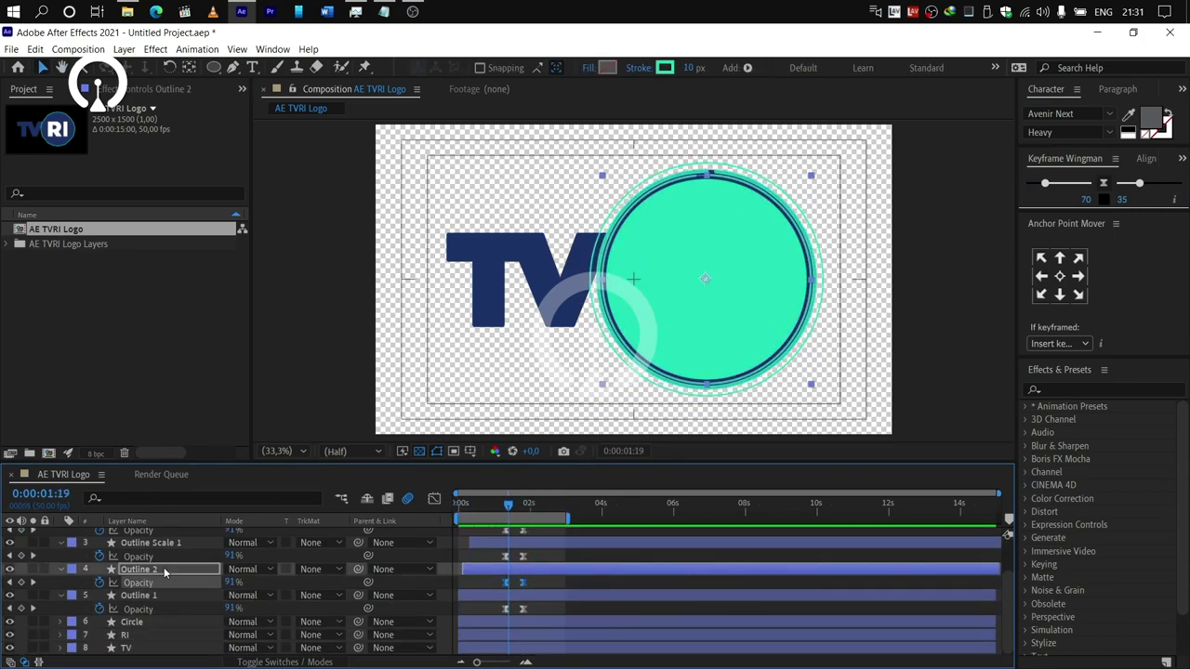
ctrl+click(140, 595)
click(72, 595)
click(102, 489)
Give the Outline Scale 1 and Outline Scale 2 layers a Peach label color.
scroll(126, 565, up, 1)
click(147, 580)
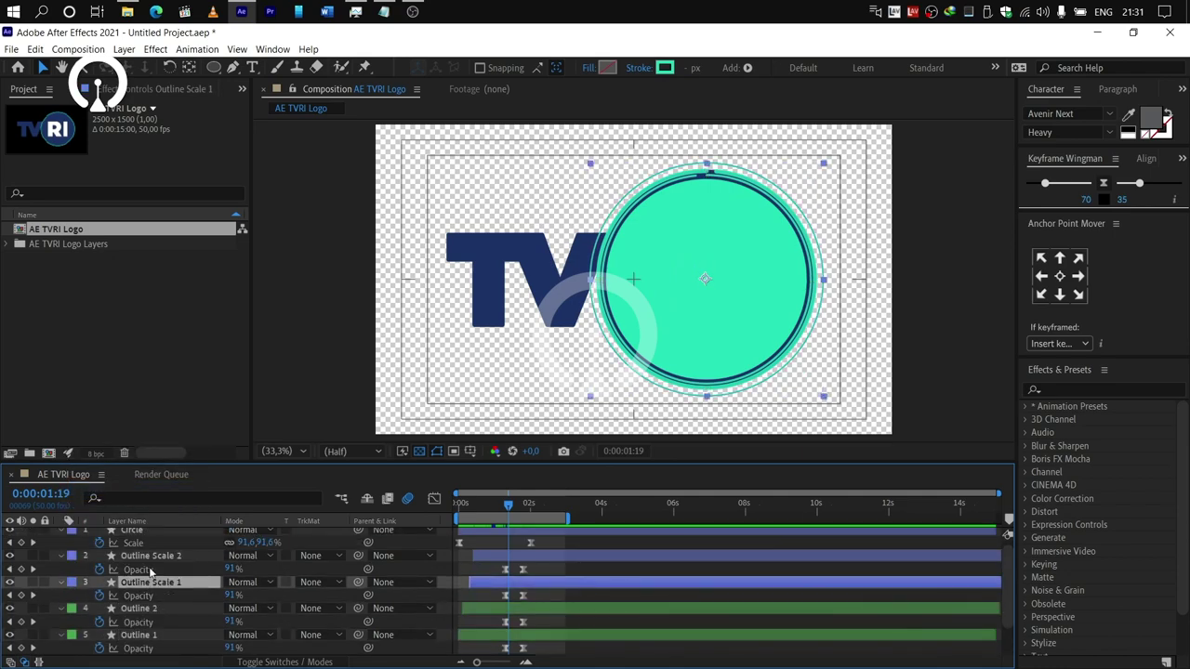
ctrl+click(145, 557)
click(71, 557)
click(110, 407)
Give the top Circle layer an Orange label color.
scroll(134, 540, up, 1)
click(133, 536)
click(72, 534)
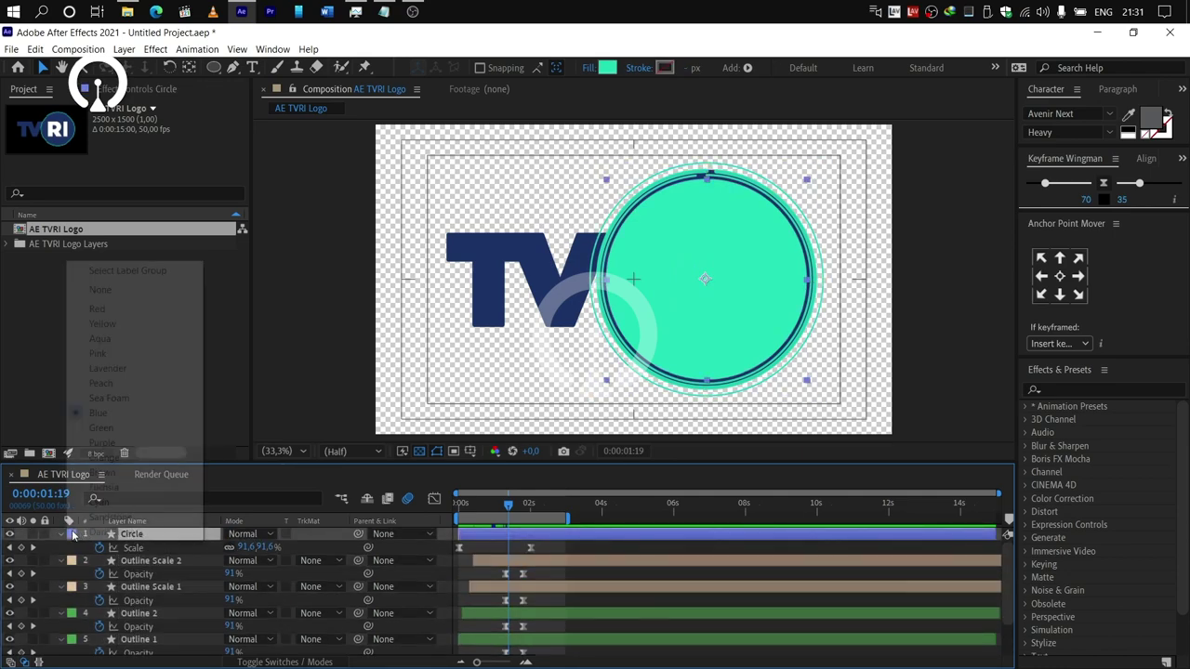
click(106, 457)
Move the RI layer to the top of the layer stack and make it start at 0:00:01:05.
scroll(155, 577, down, 2)
click(143, 624)
drag(143, 635, 165, 530)
click(484, 505)
drag(483, 503, 498, 503)
Duplicate the orange Circle layer above RI, rename the copy Matte Circle and make it start at 0:00:01:05.
click(137, 550)
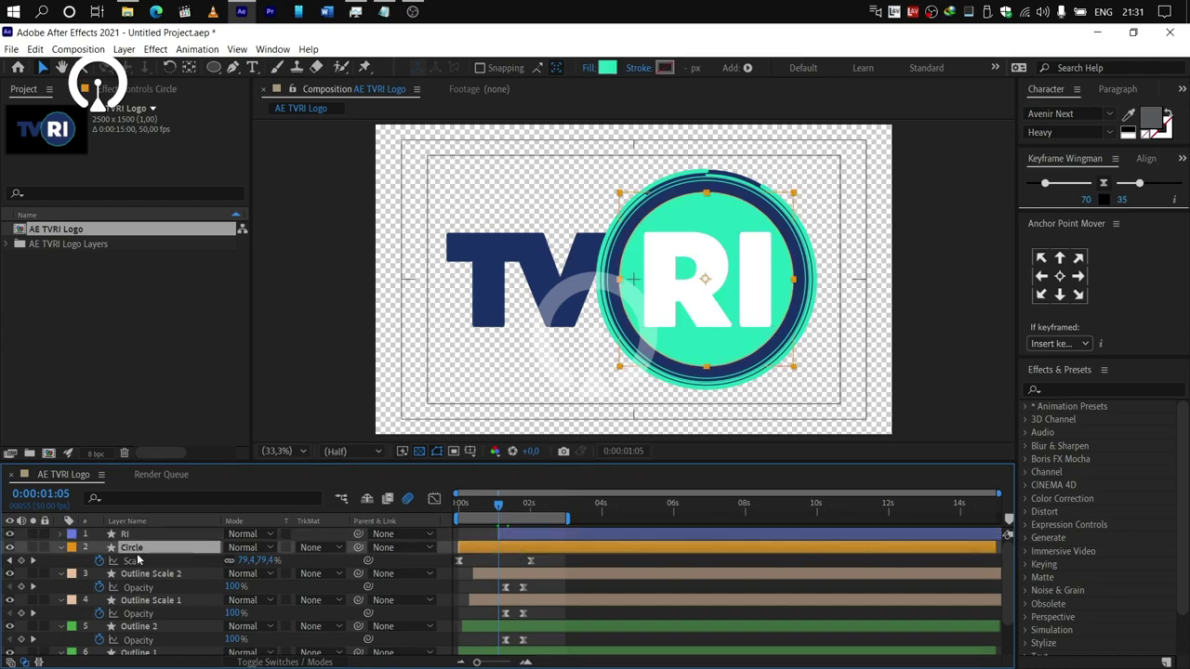
key(ctrl+d)
drag(139, 550, 162, 528)
key(Return)
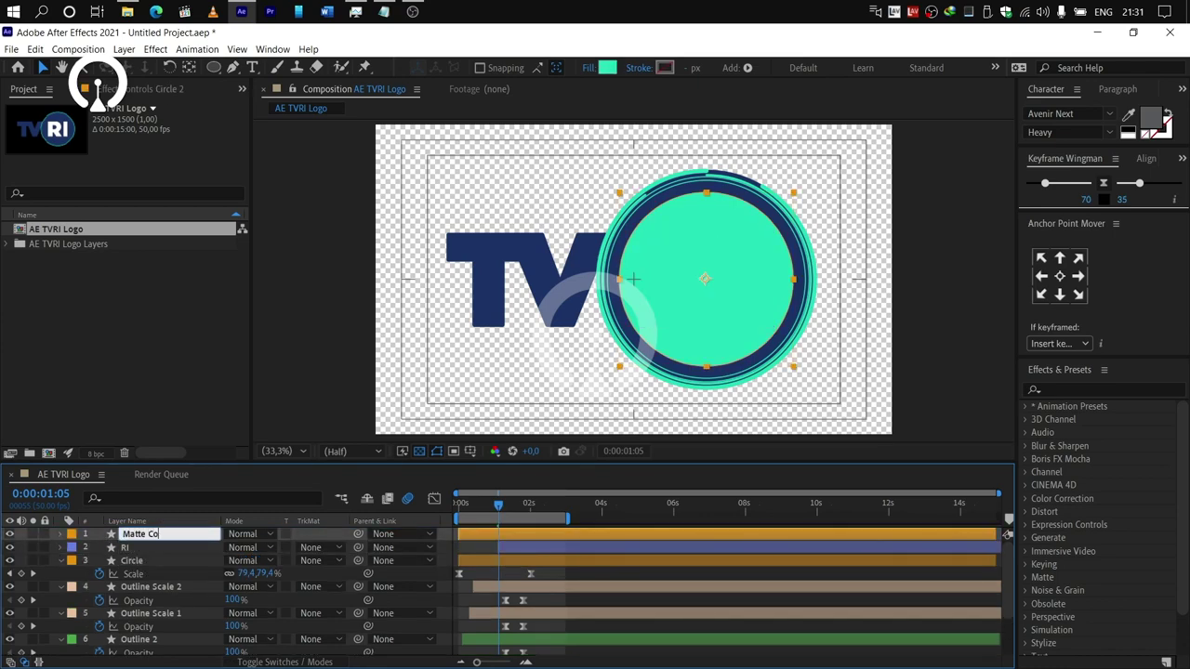
key(bracketleft)
Give the Matte Circle and RI layers a Purple label color.
shift+click(138, 548)
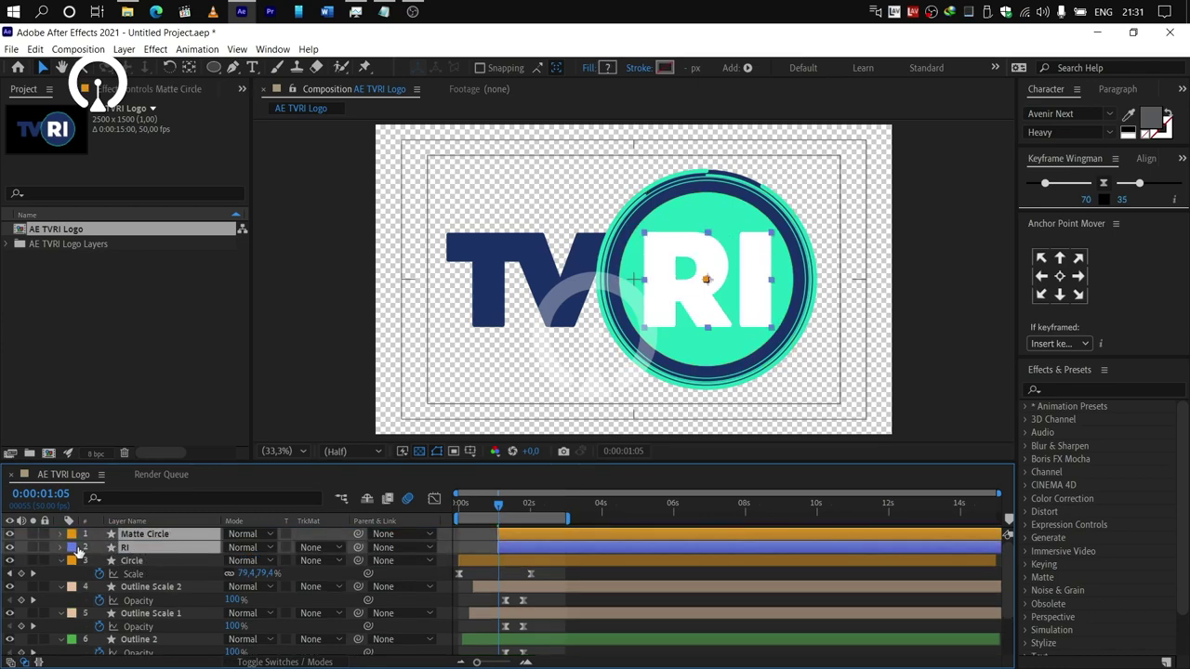
click(70, 550)
click(128, 463)
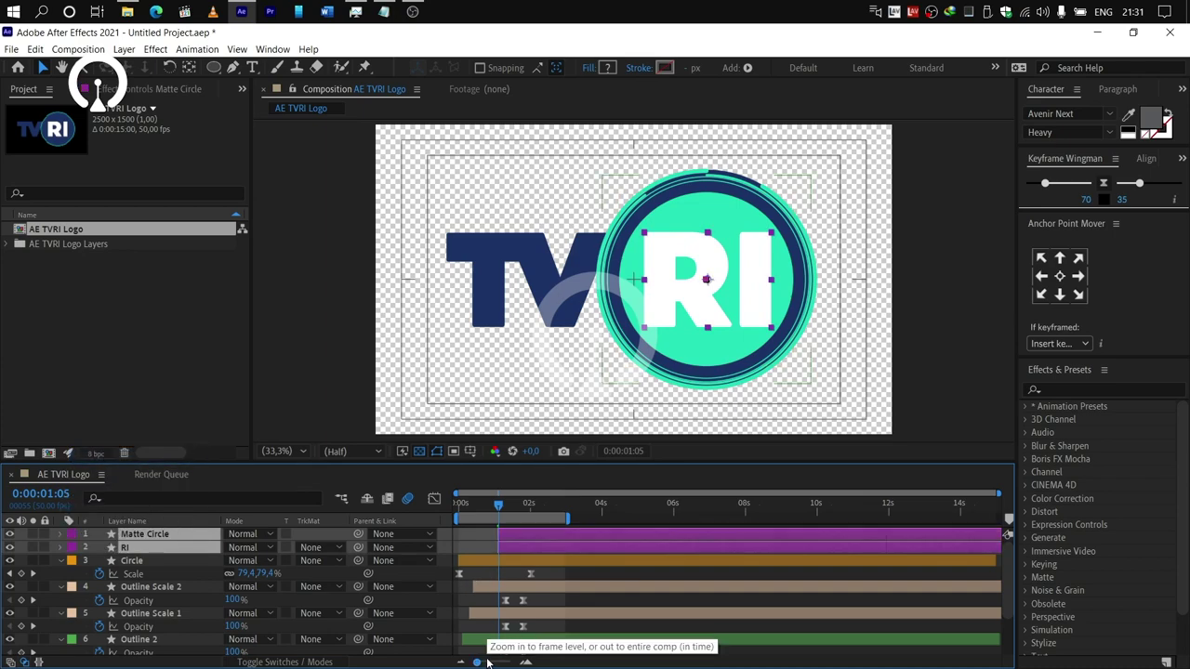
Remove the scale keyframes from the Matte Circle layer at a time when it is at full size.
key(u)
click(582, 504)
drag(593, 555, 455, 550)
key(Delete)
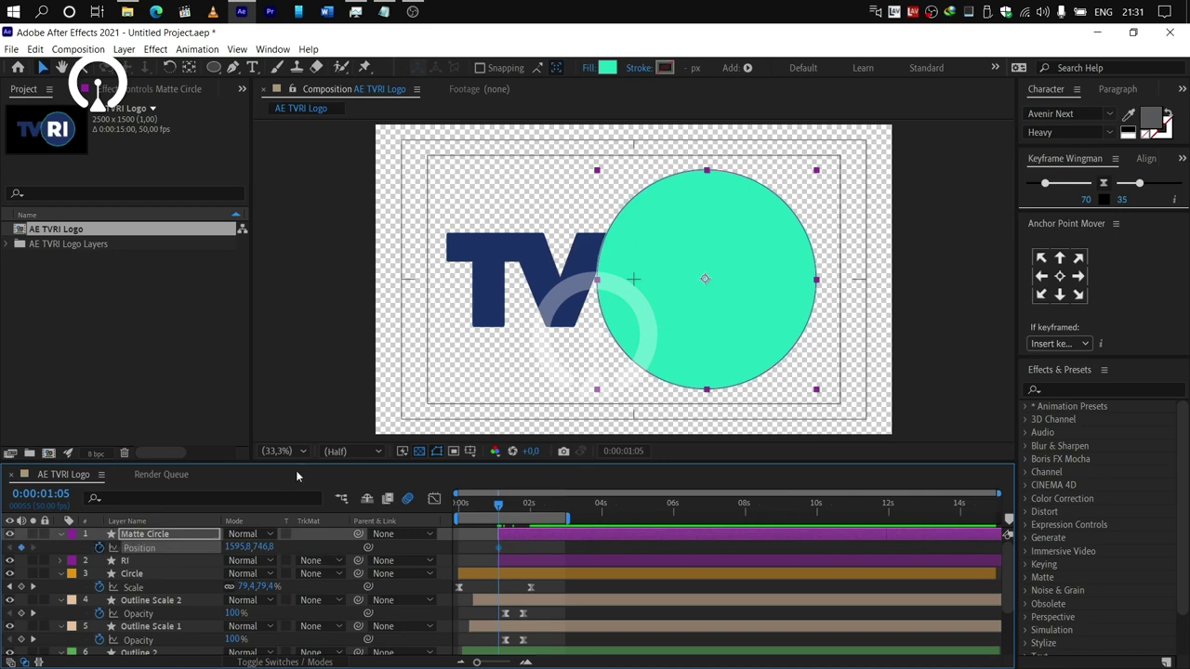
Animate Matte Circle's position from about 743.8, 1397.8 at 0:00:01:05 to 1595.8, 746.8 at 0:00:02:20.
drag(538, 505, 545, 503)
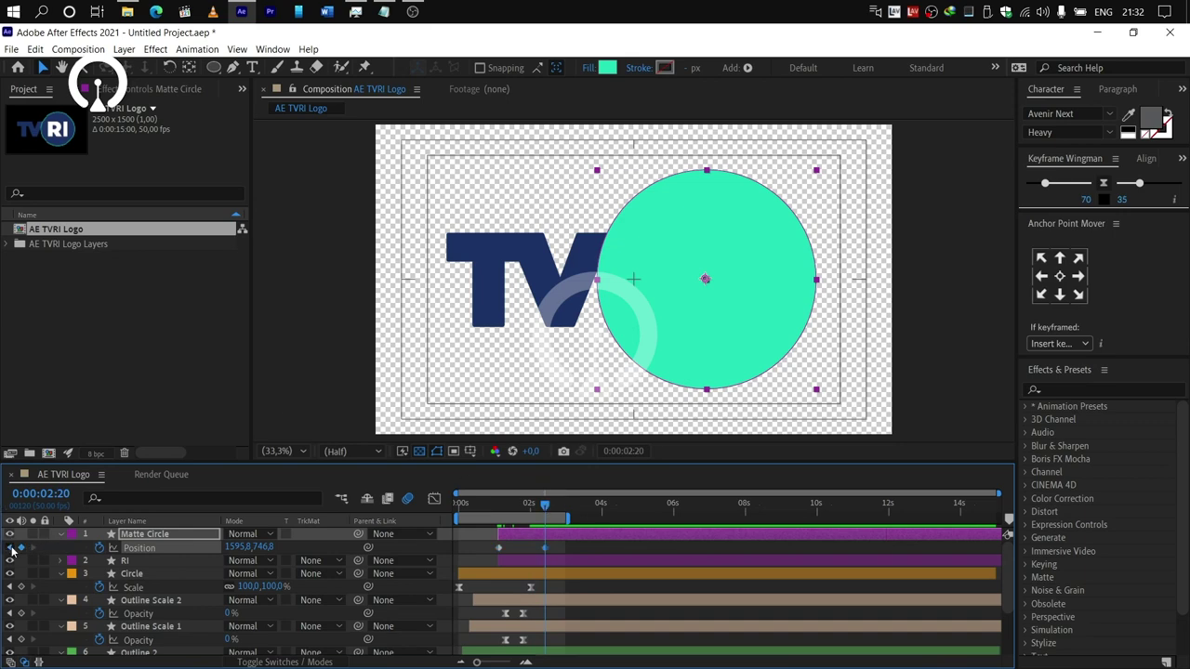
drag(716, 282, 558, 351)
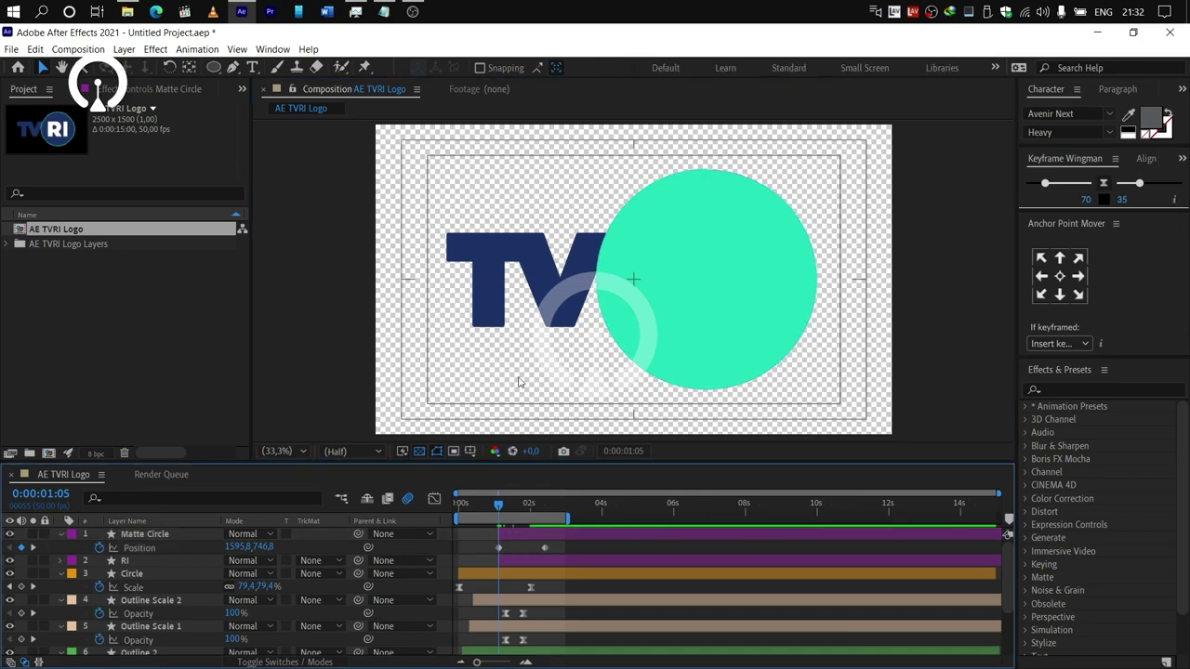
drag(704, 279, 529, 413)
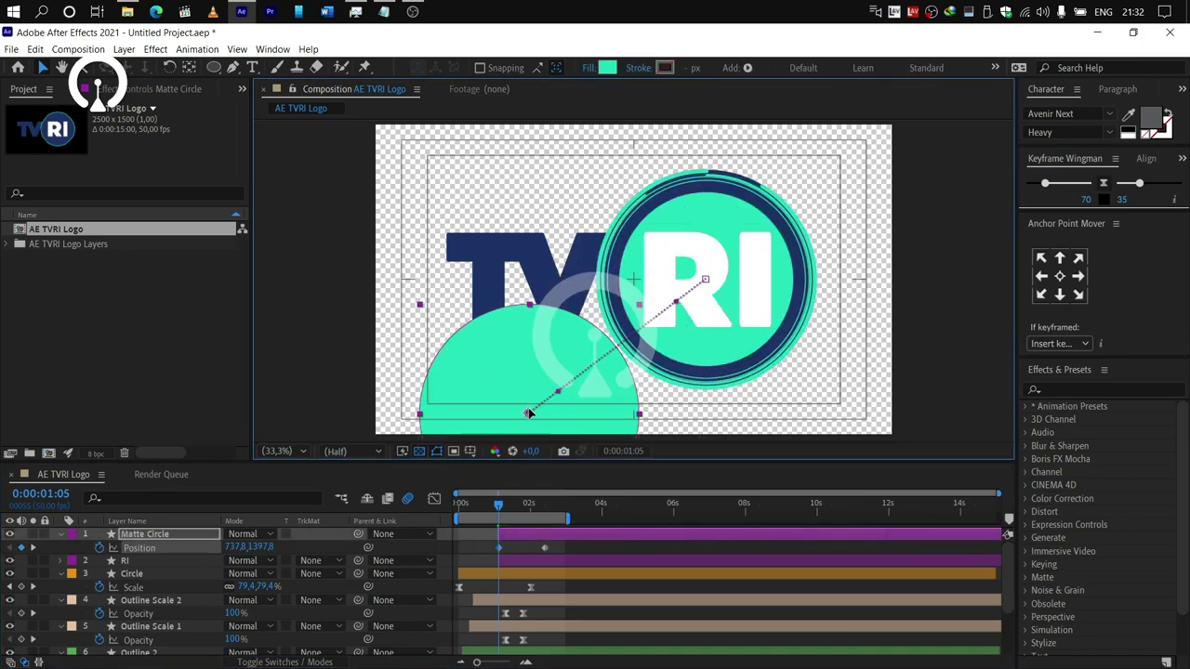
Set the RI layer's track matte to Alpha, using the Matte Circle layer above it.
click(313, 560)
click(344, 588)
key(F4)
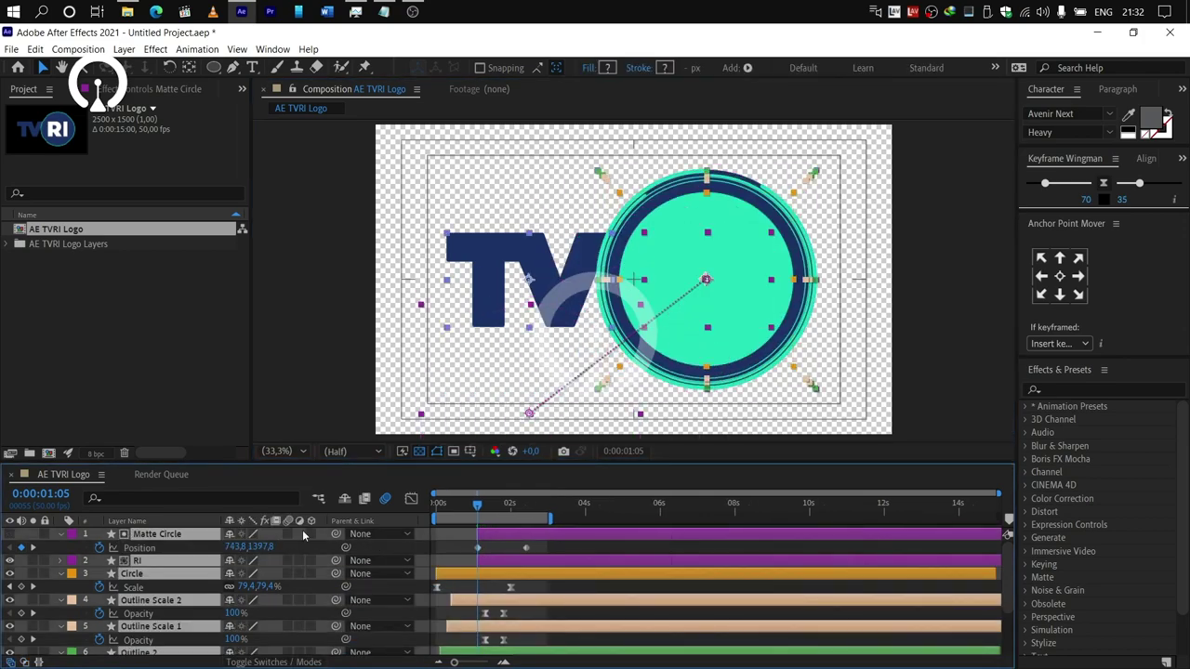
key(ctrl+a)
click(282, 662)
Ease the Matte Circle's two position keyframes with the 70/35 Keyframe Wingman setting and play the result.
drag(486, 543, 563, 552)
click(1104, 184)
key(space)
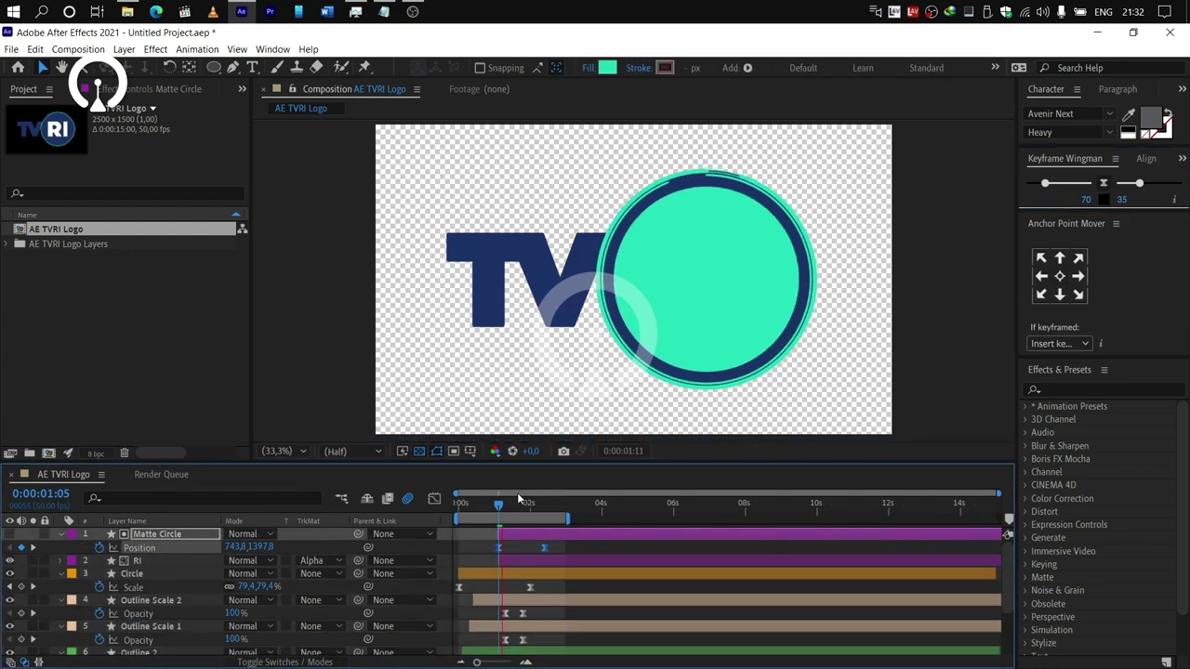
Preview the animation from the beginning and hide the original Circle layer below the outline layers.
drag(503, 504, 464, 505)
key(space)
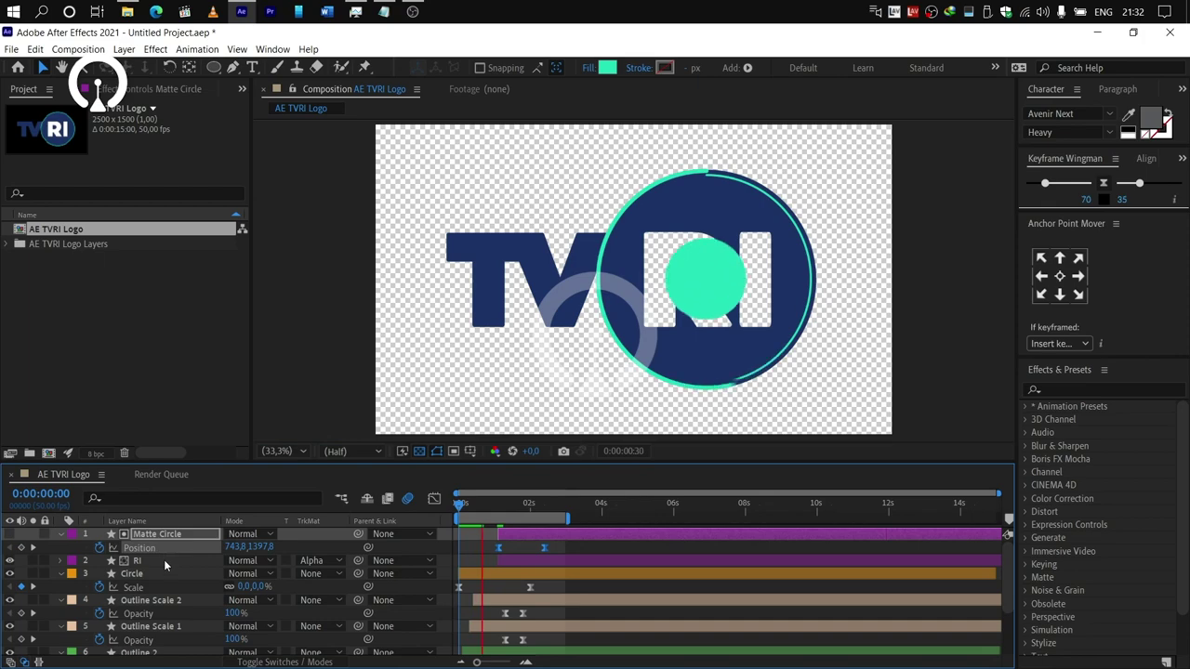
scroll(164, 560, down, 3)
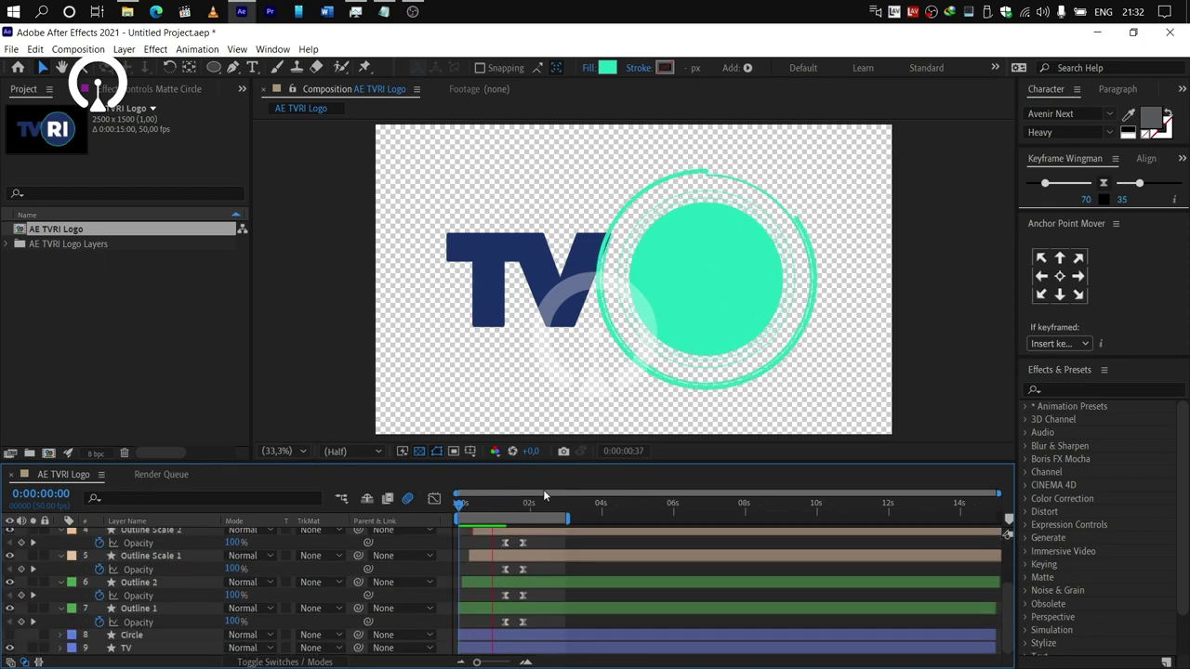
click(650, 370)
Set Outline 1's stroke color to 1b365d, copied from the Notepad color list.
click(167, 610)
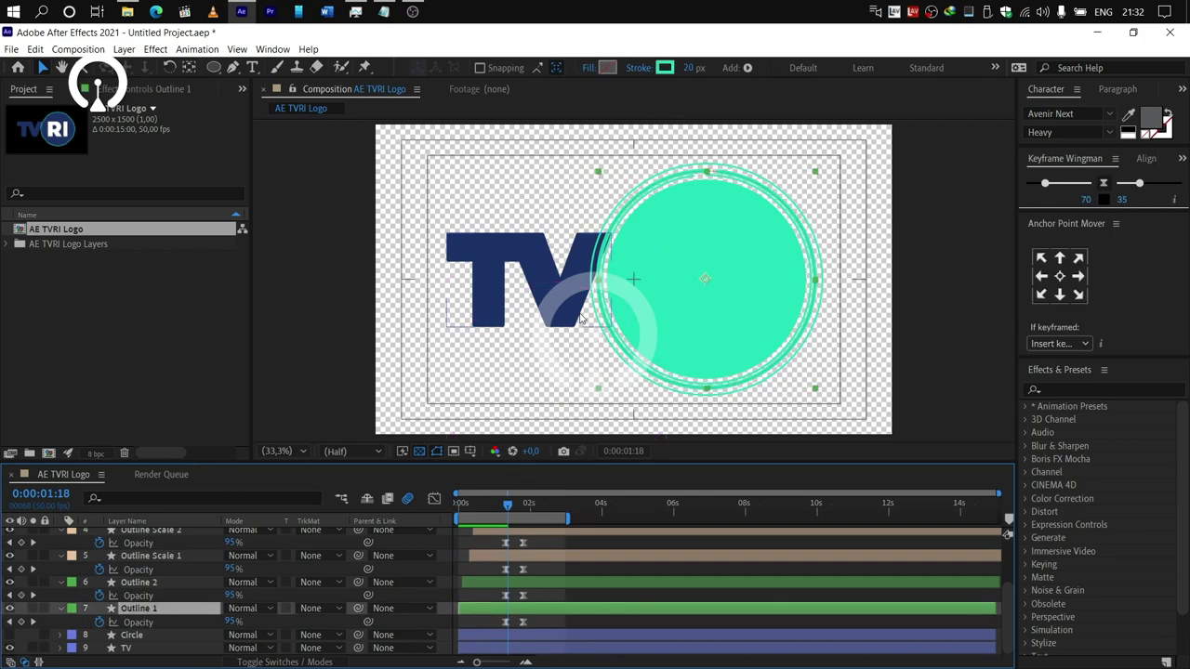
click(384, 11)
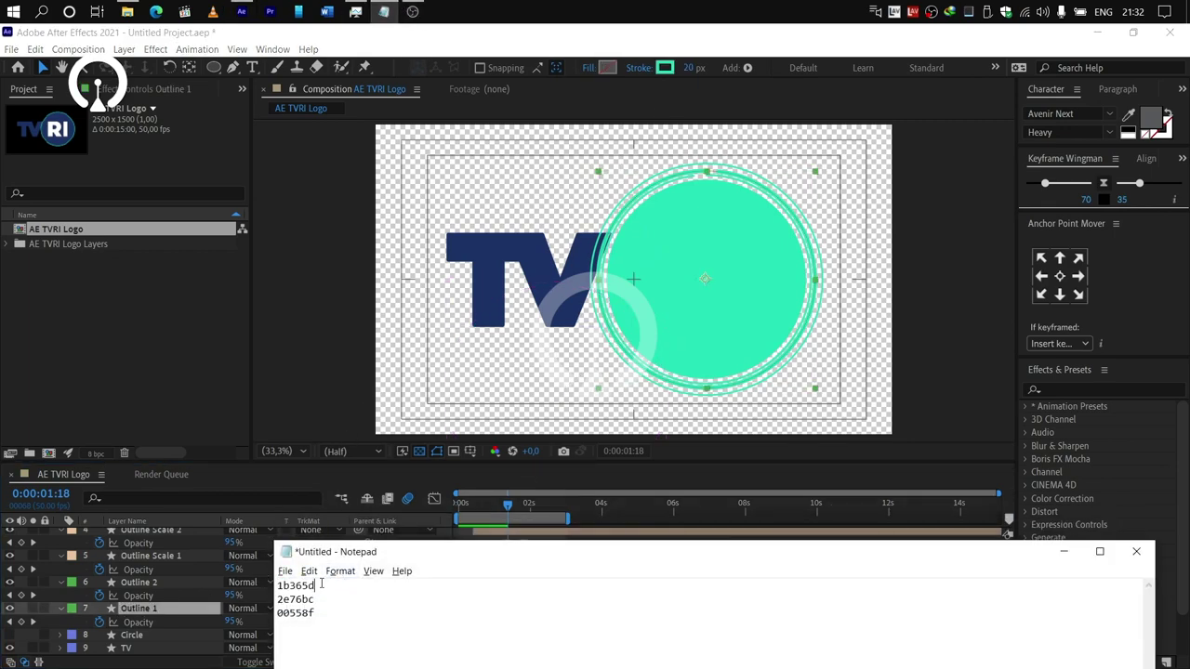
click(665, 67)
text(1b365d)
click(361, 126)
Set the stroke color of Outline 2, Outline Scale 1 and Outline Scale 2 to 2e76bc from the Notepad list.
click(383, 11)
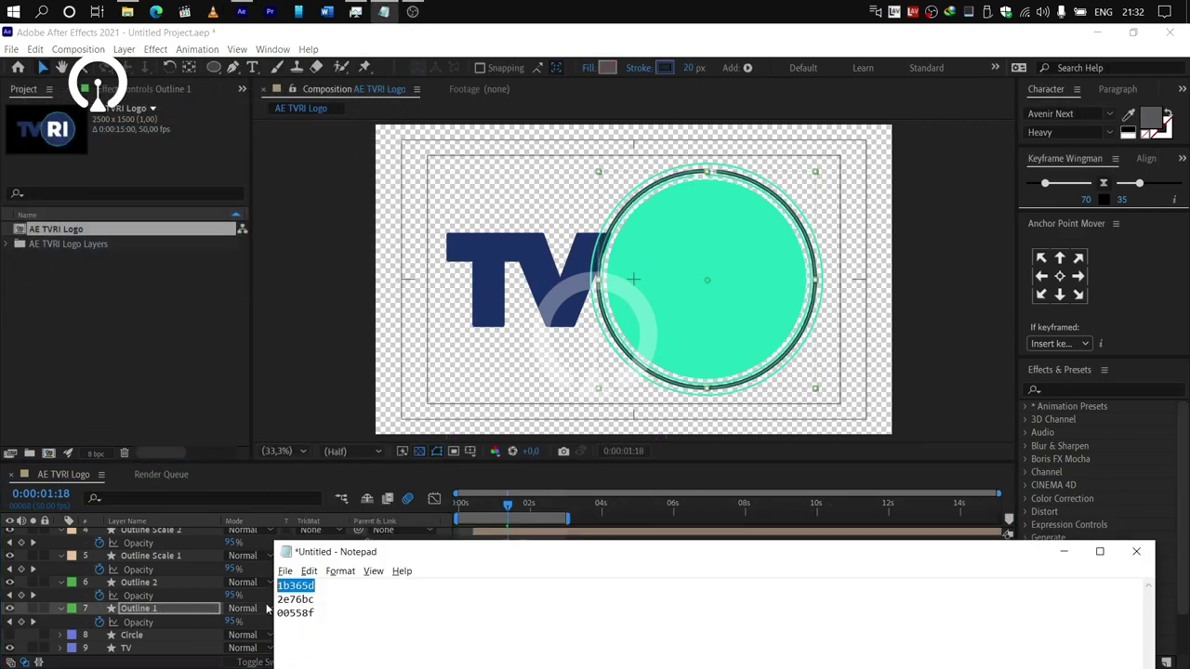
click(159, 582)
ctrl+click(168, 556)
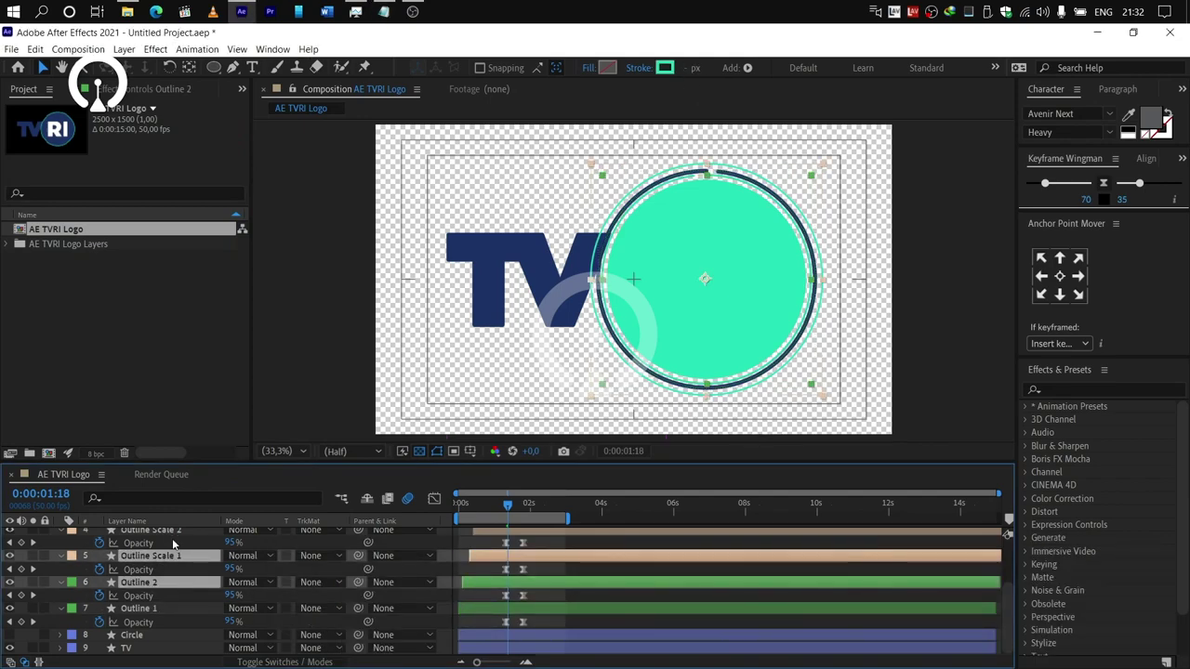
ctrl+click(177, 531)
click(668, 70)
key(ctrl+v)
key(Return)
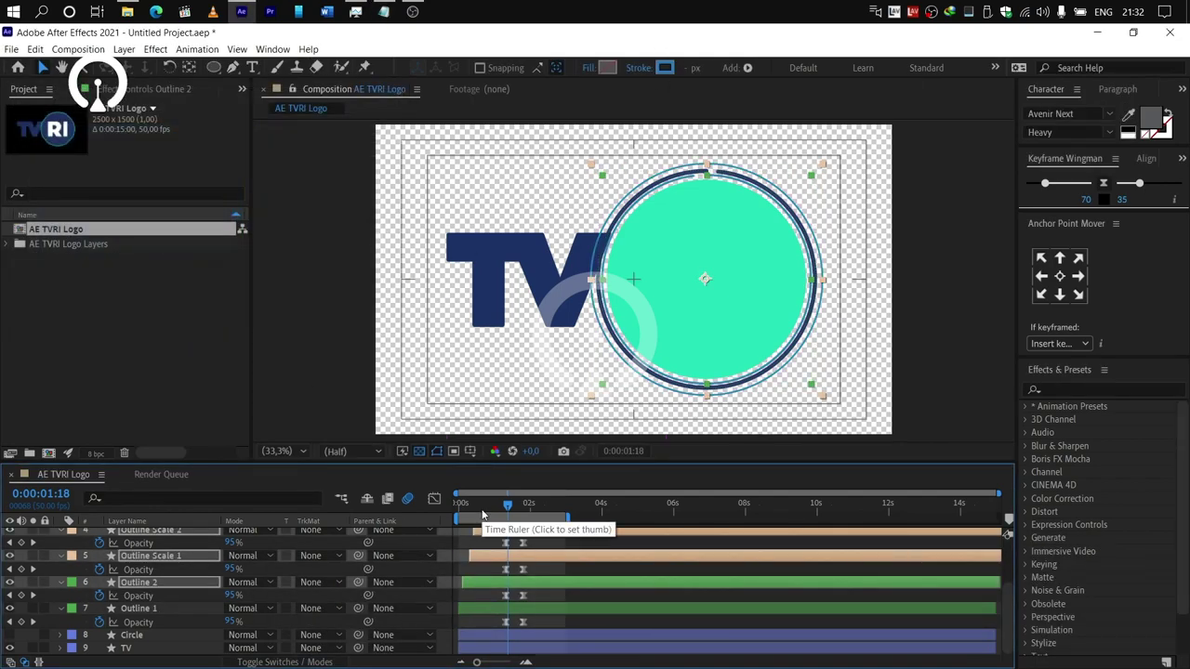
Preview the recolored rings and fill the orange-labeled Circle layer with 1B365D sampled from the dark outline ring.
drag(481, 508, 440, 506)
key(space)
scroll(532, 568, up, 1)
key(space)
click(512, 546)
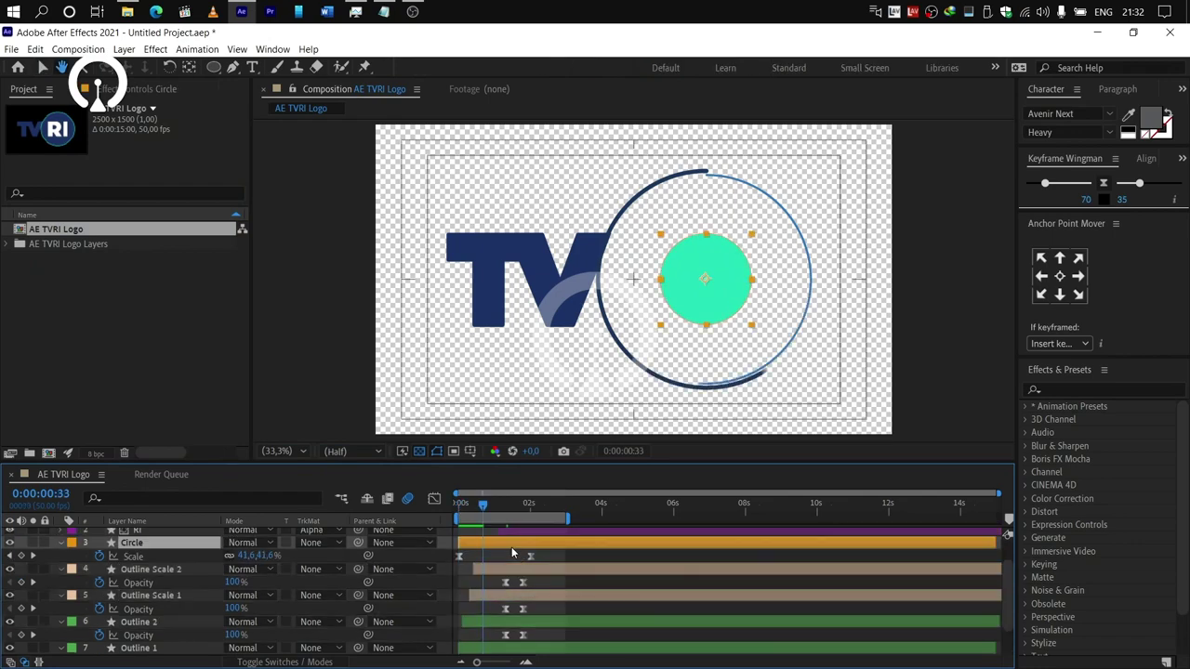
click(606, 67)
click(337, 200)
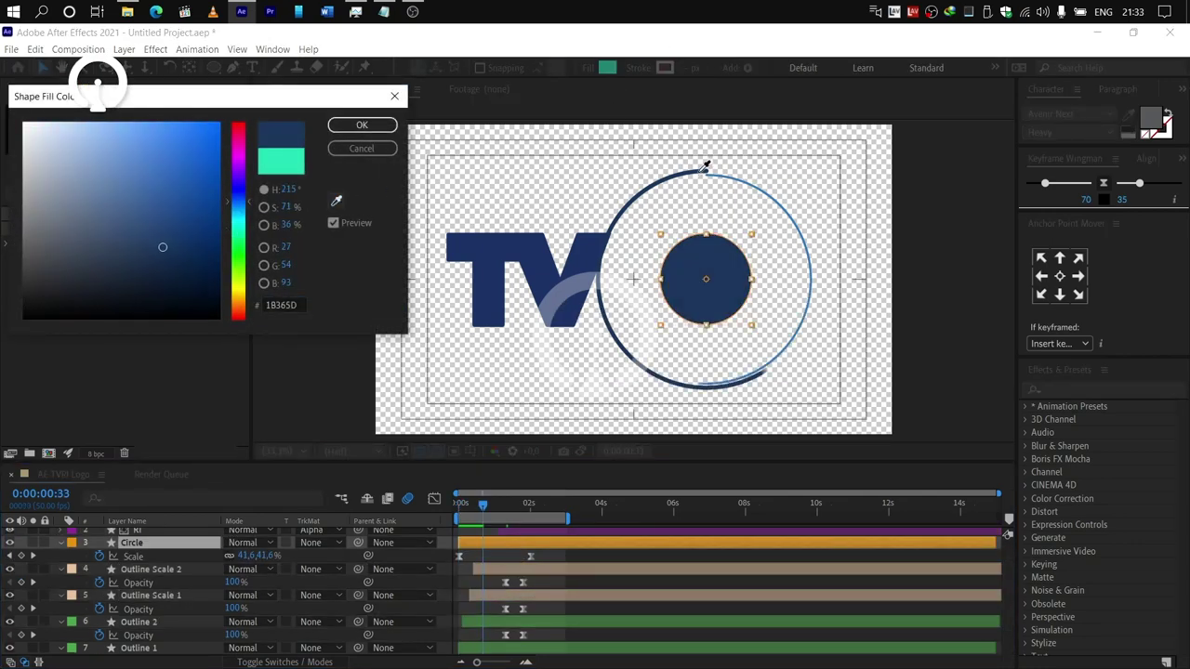
click(361, 125)
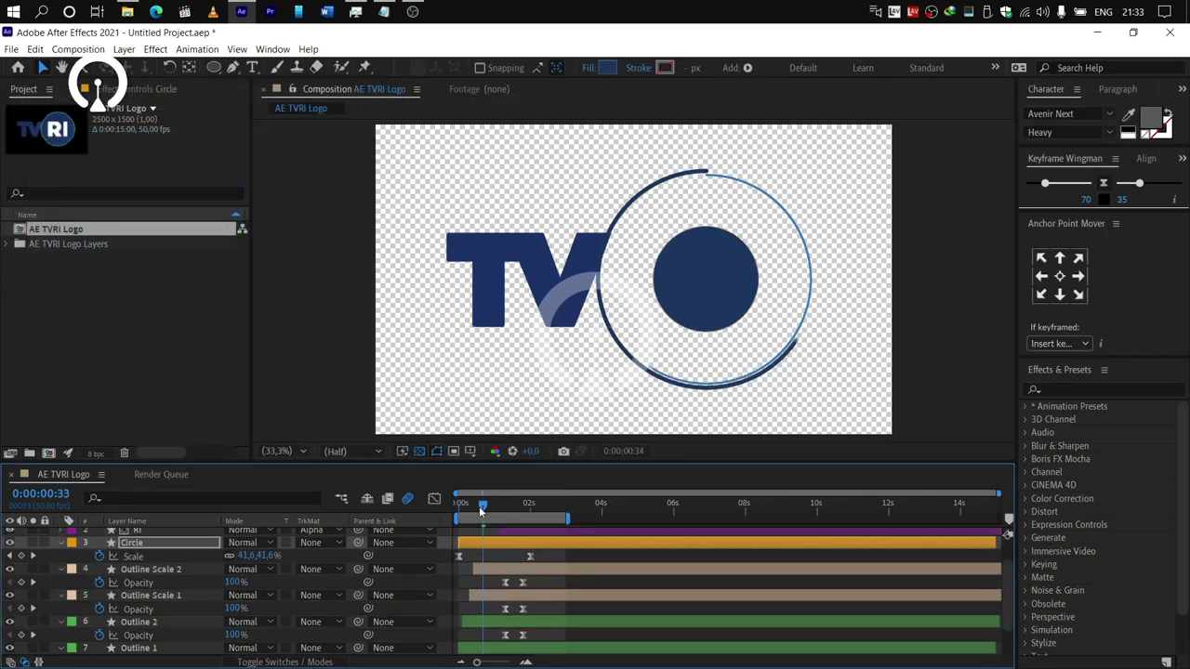
Preview the animation from the start and set Outline 2's stroke width to 15 px.
key(Home)
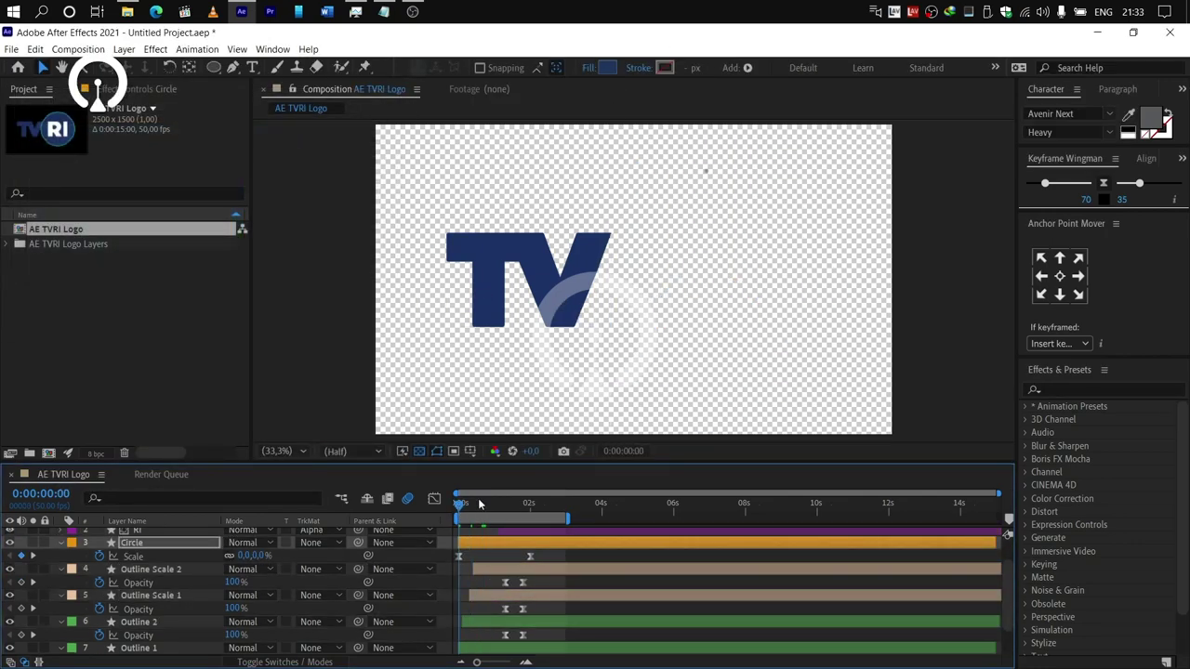
key(space)
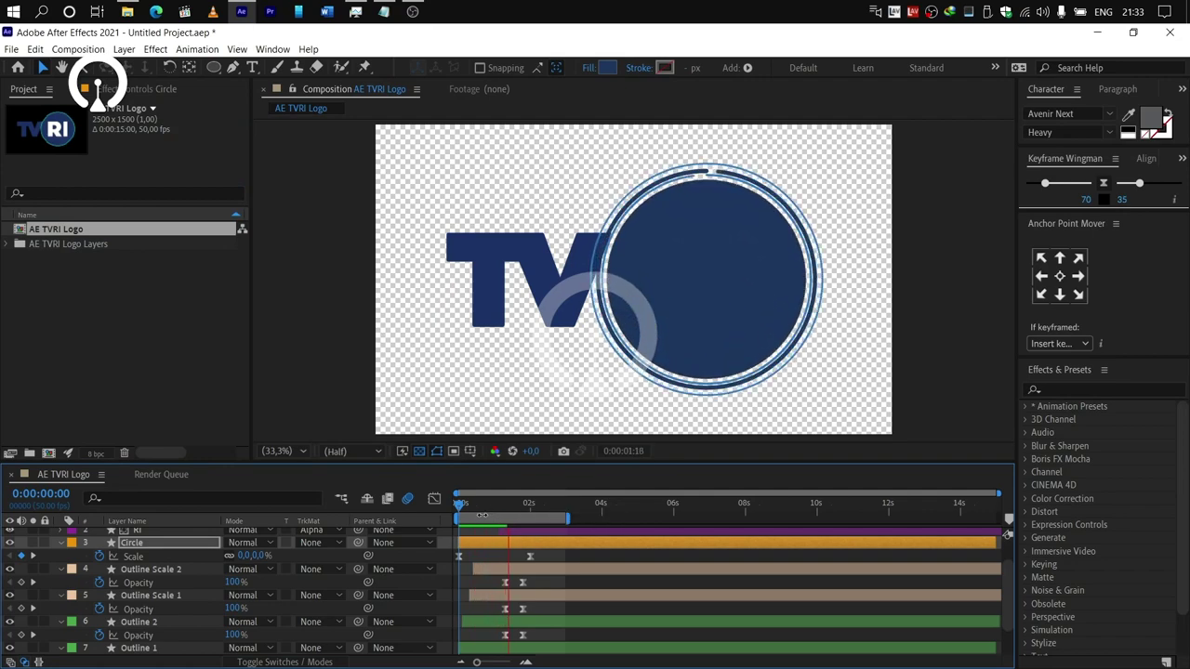
key(space)
click(139, 621)
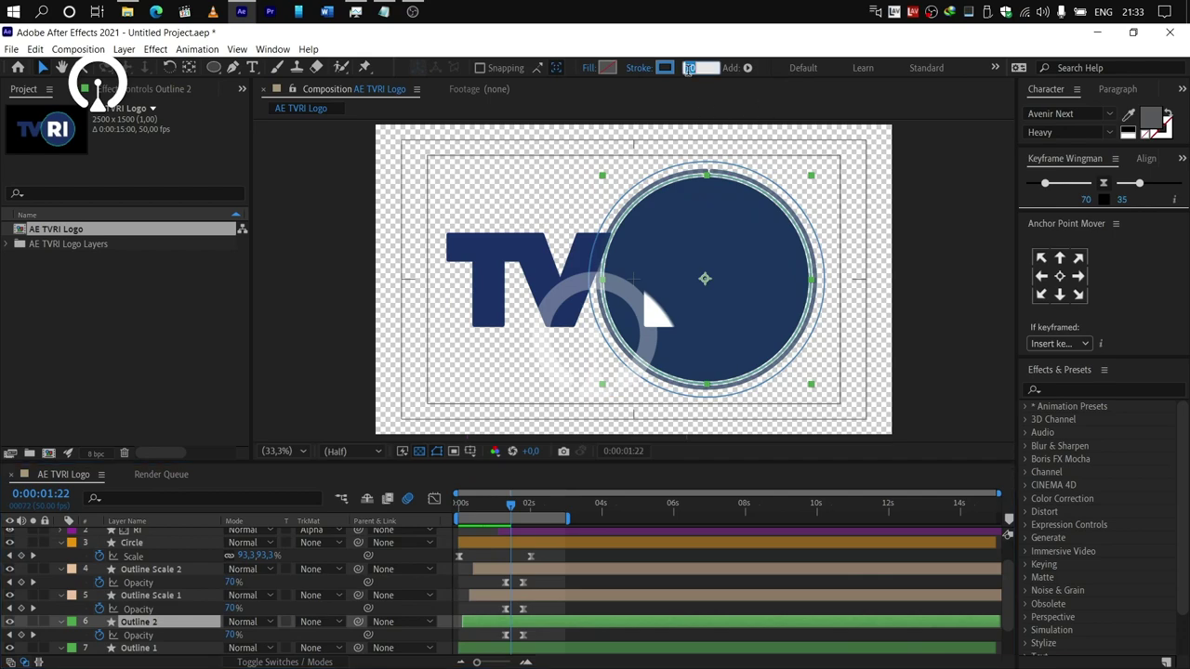
key(space)
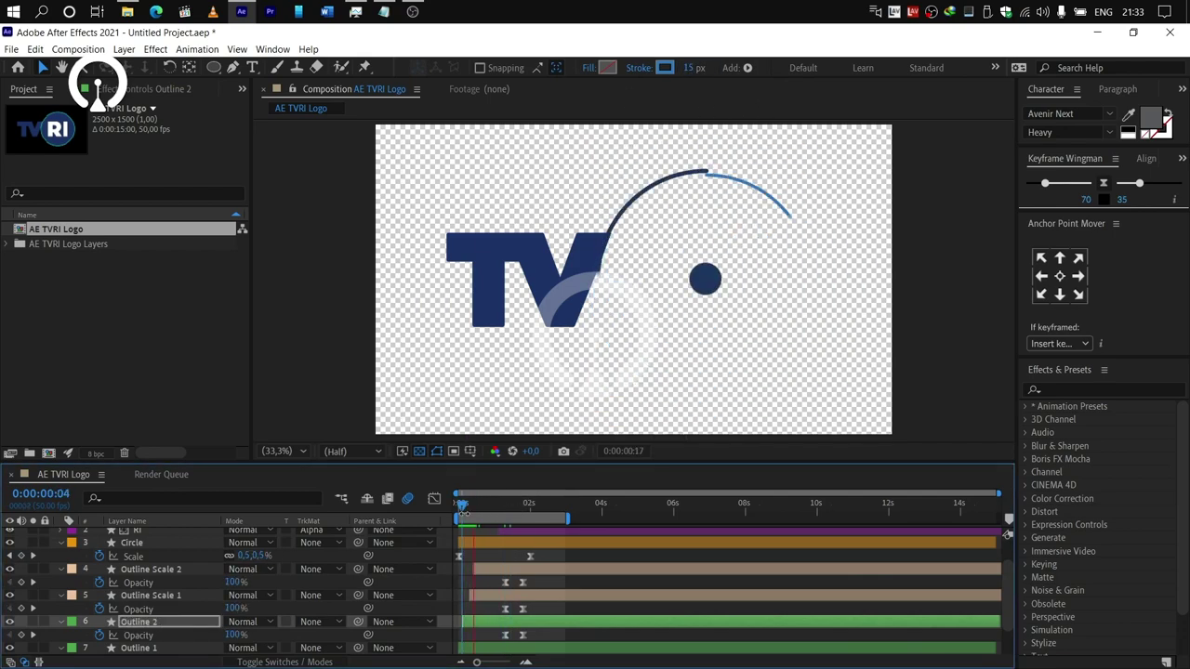
Set the ellipse path size of Outline 2 to 995 by 995 and preview the animation from the start.
click(62, 621)
click(61, 622)
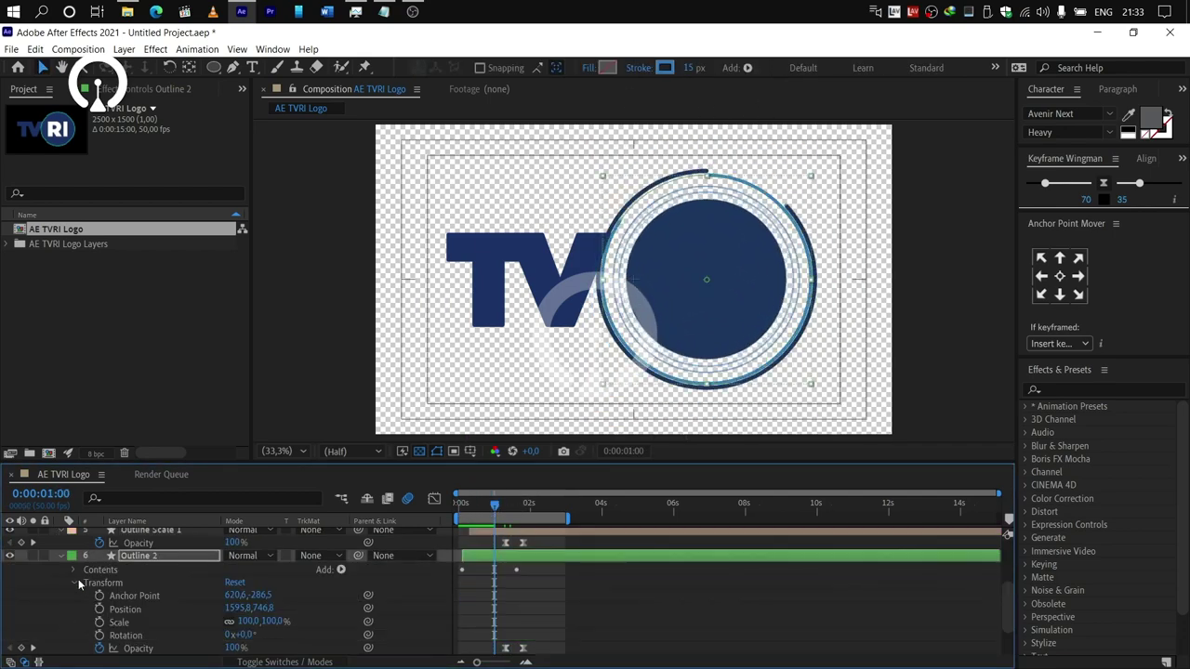
click(78, 582)
click(73, 581)
click(75, 583)
click(101, 609)
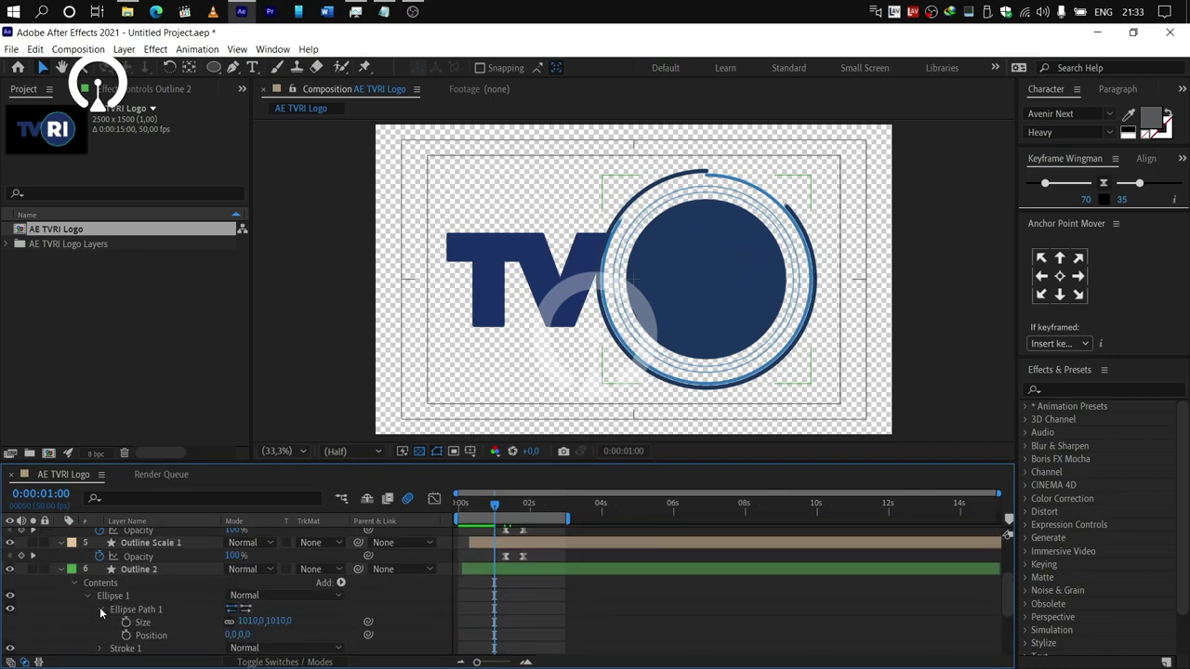
click(142, 622)
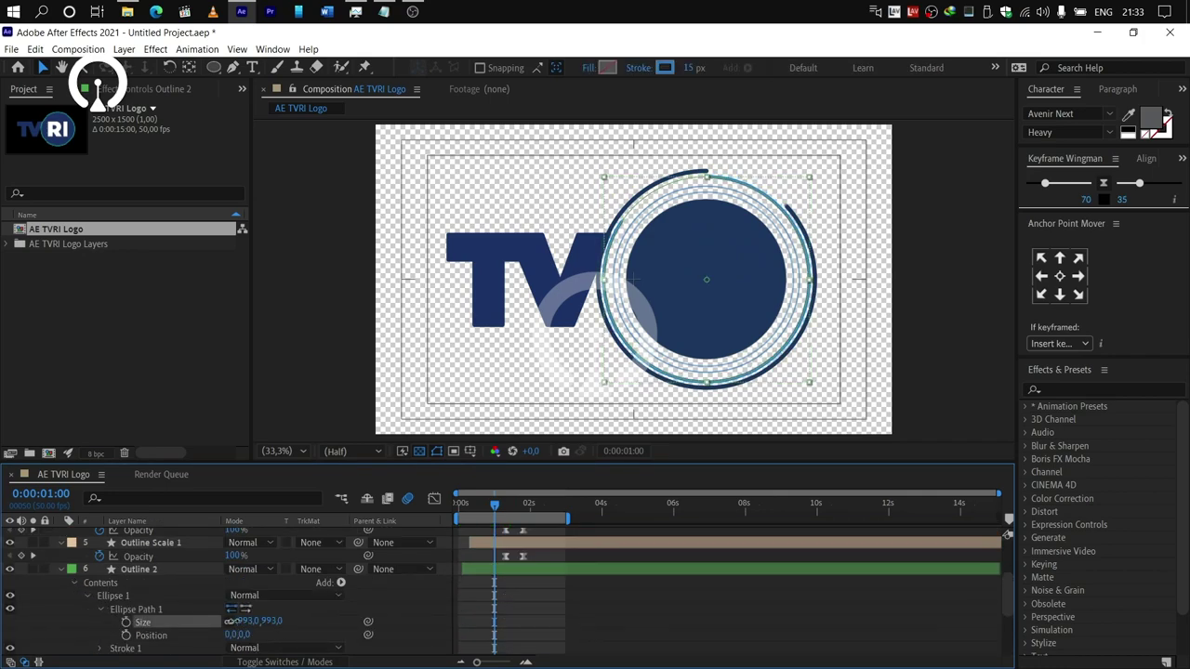
click(248, 621)
key(space)
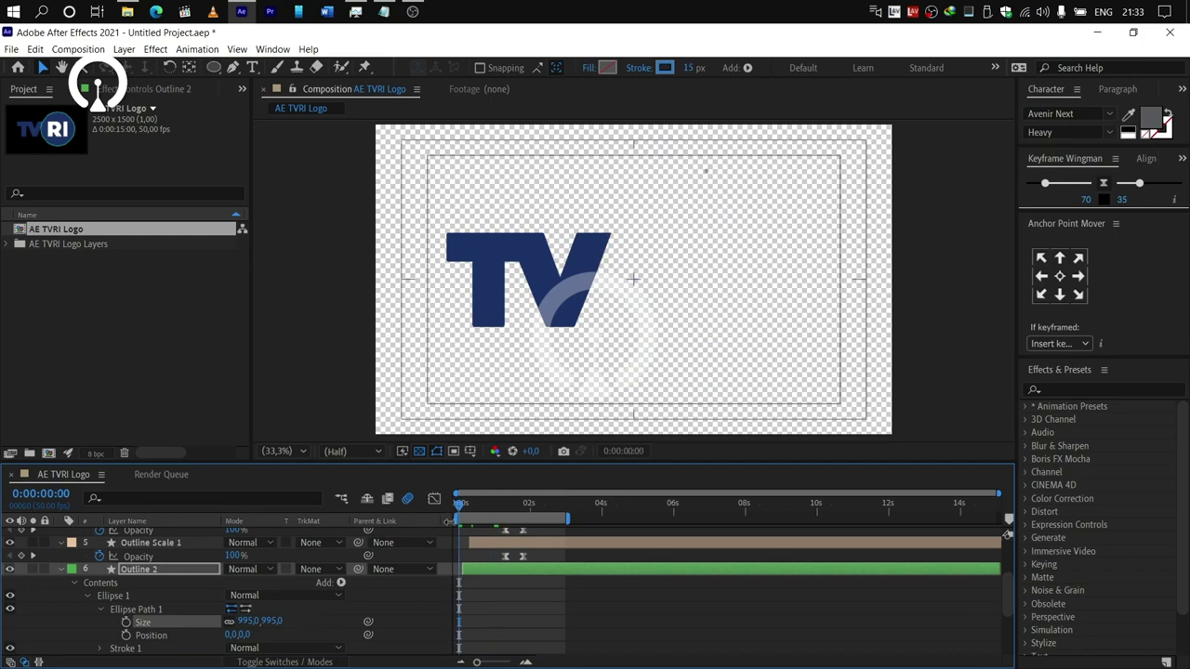
scroll(486, 593, up, 3)
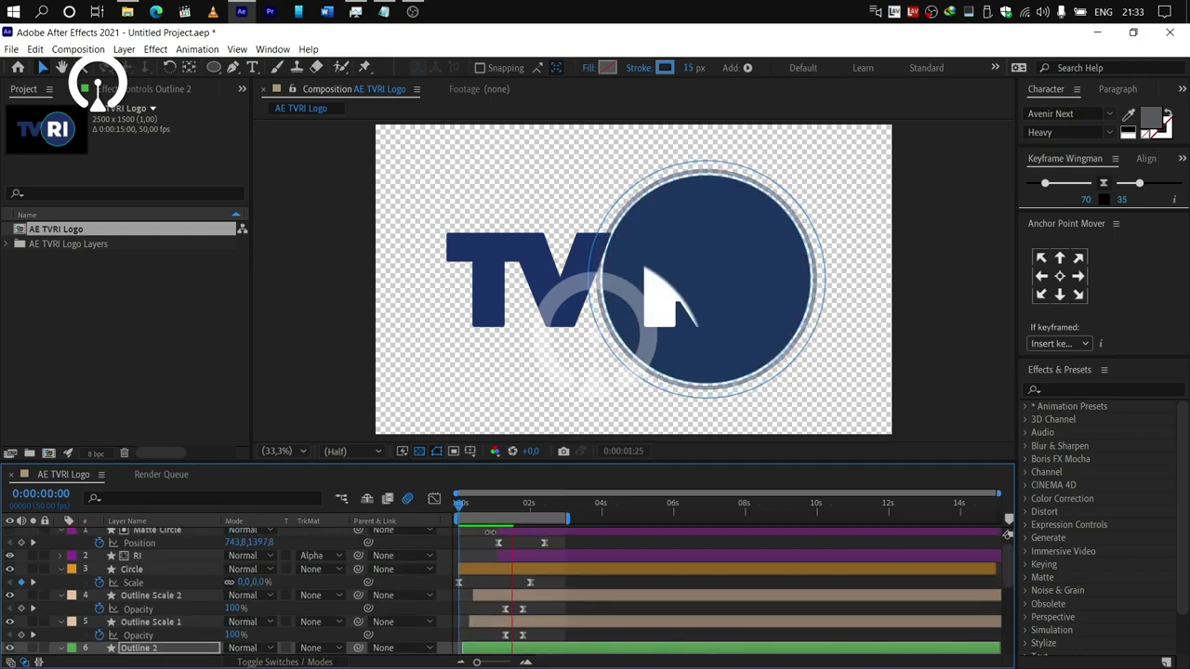
key(space)
Move the start of the Matte Circle and RI layers to 0:00:01:00 and preview the animation from the start.
click(496, 505)
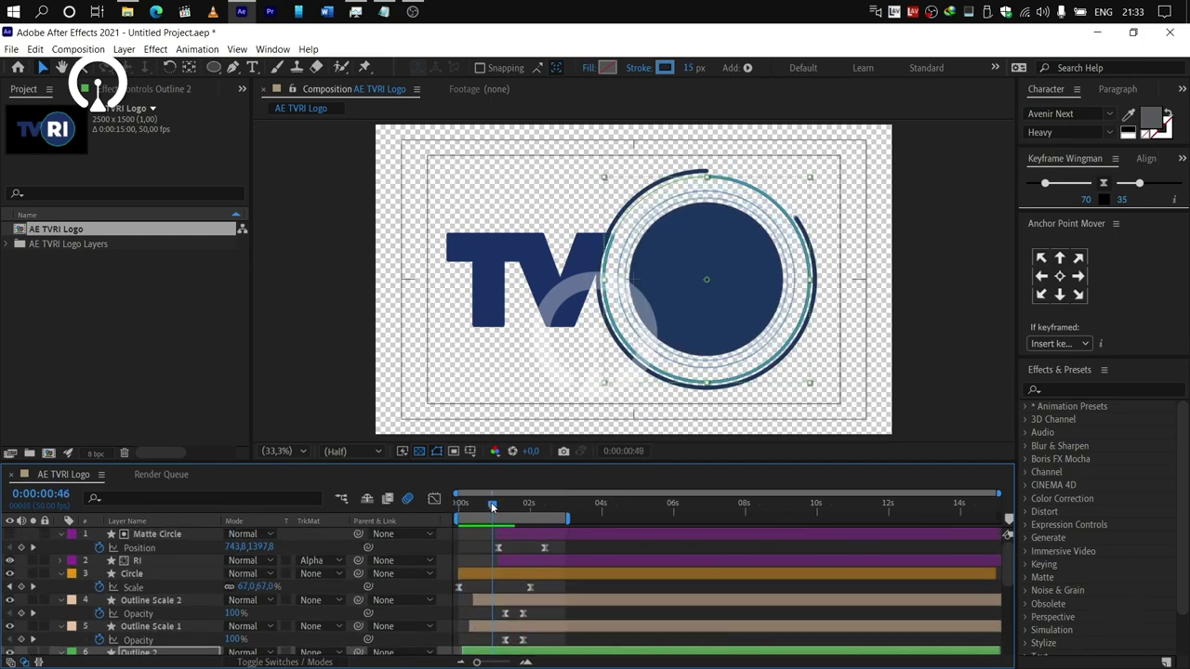
click(511, 534)
shift+click(512, 562)
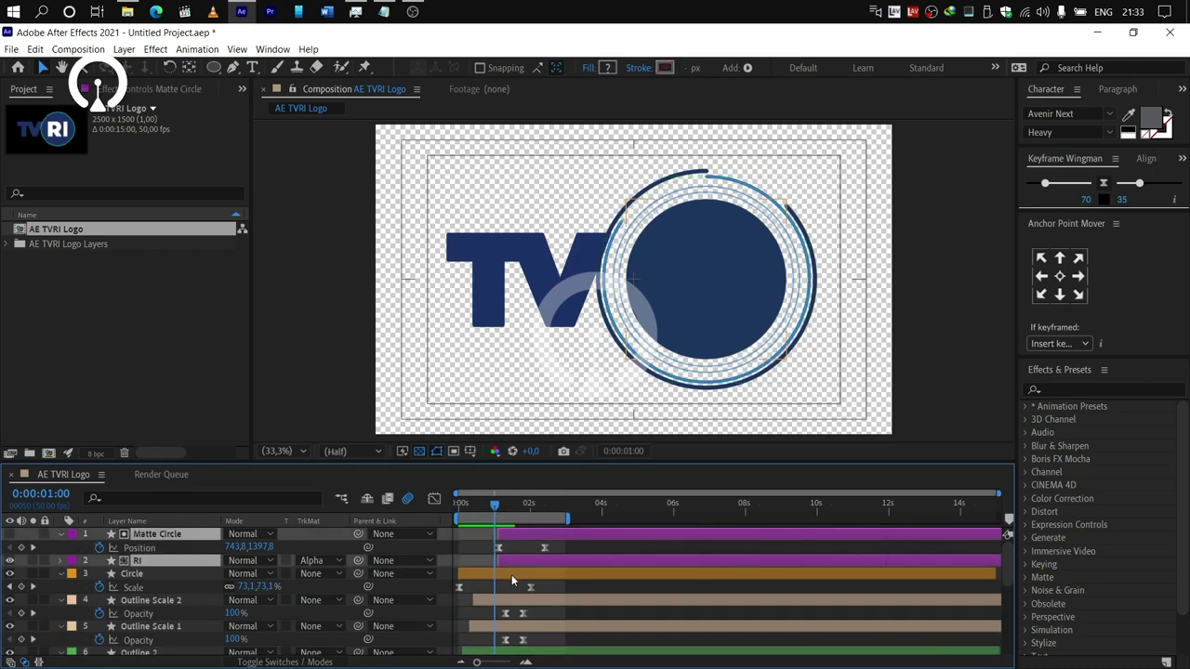
key([)
key(space)
click(458, 505)
key(space)
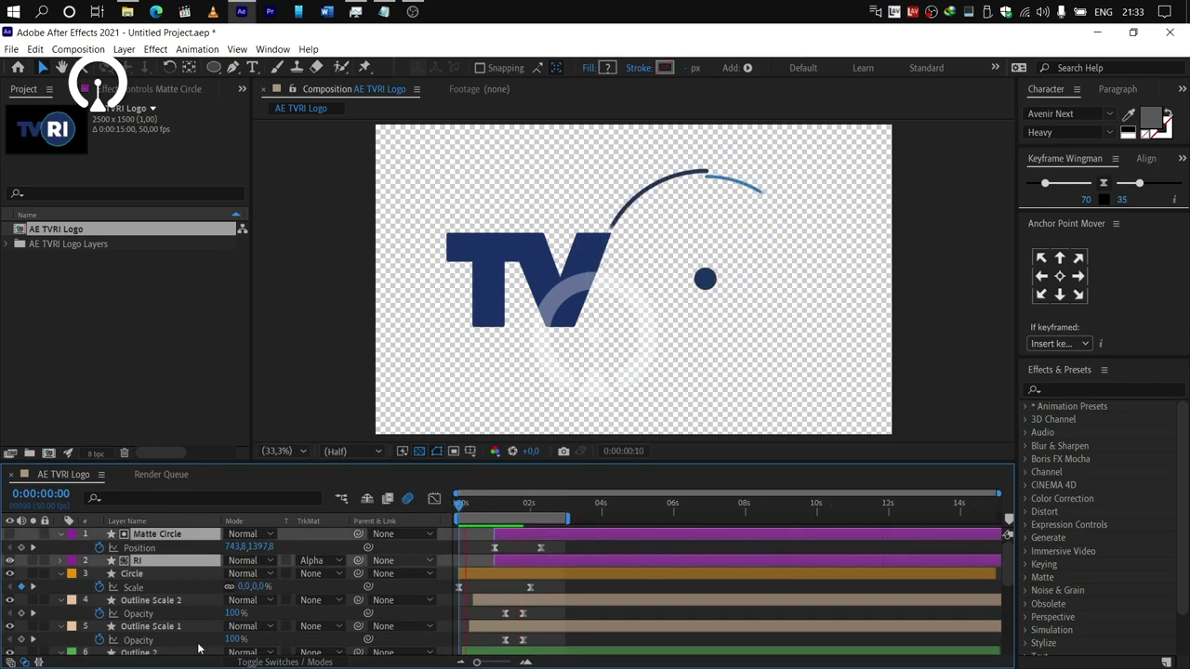
Move the TV layer to the top of the layer stack, above Matte Circle.
scroll(148, 632, down, 1)
double_click(140, 615)
scroll(140, 615, down, 2)
click(68, 533)
click(62, 534)
scroll(147, 637, up, 1)
click(130, 647)
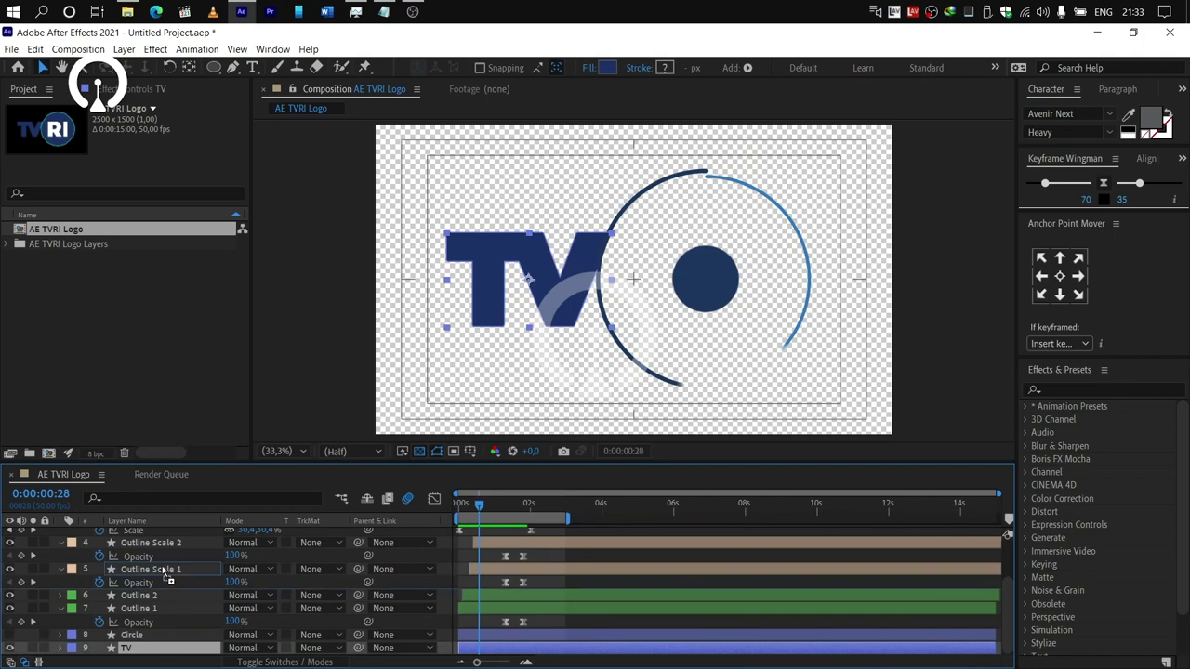
scroll(146, 604, up, 4)
Shift the Matte Circle and RI layers to start at 0:00:00:45 and preview the animation.
click(497, 505)
drag(497, 505, 500, 505)
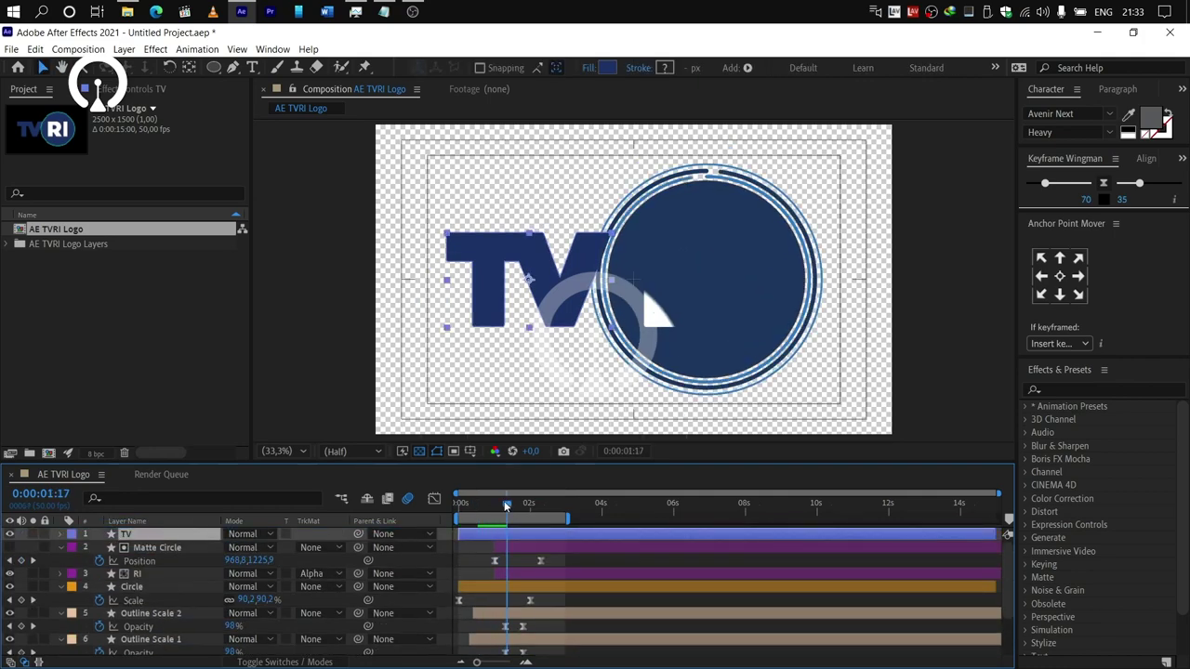
click(503, 543)
click(540, 561)
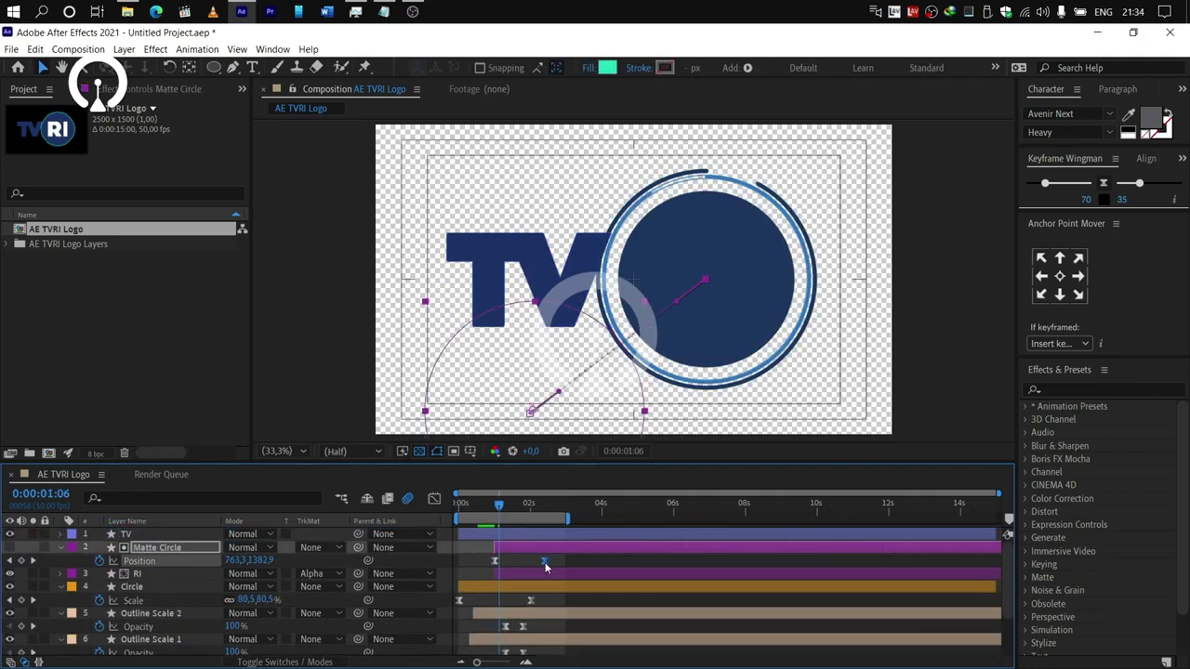
drag(494, 508, 491, 506)
shift+click(524, 574)
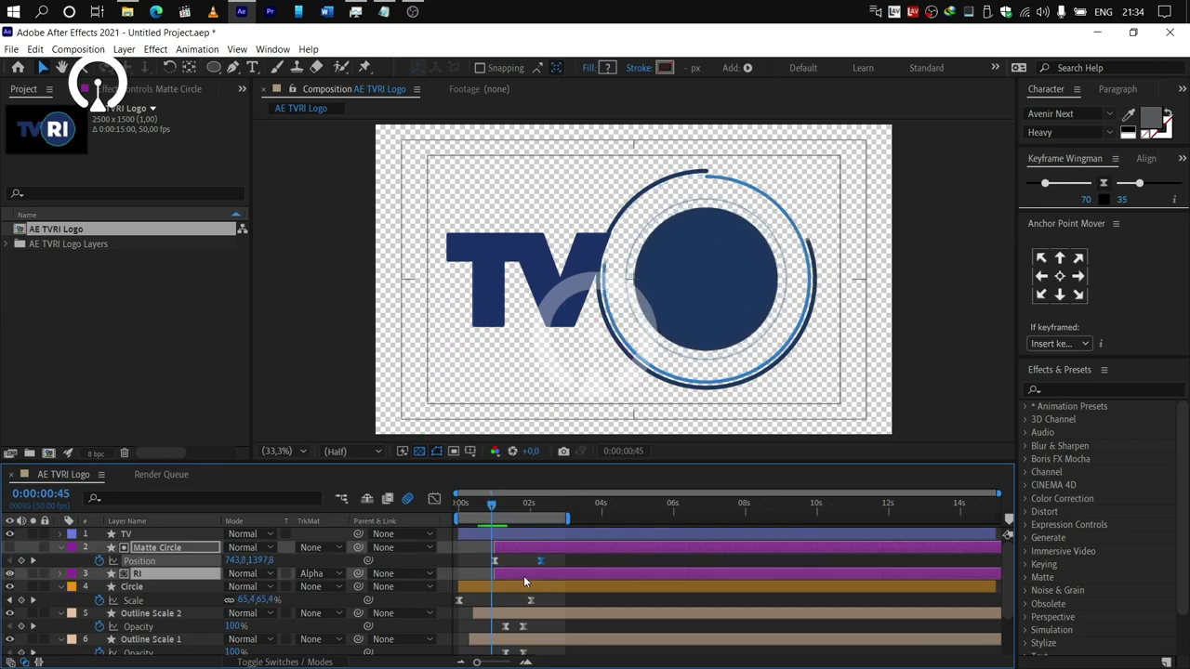
key([)
key(space)
key(space)
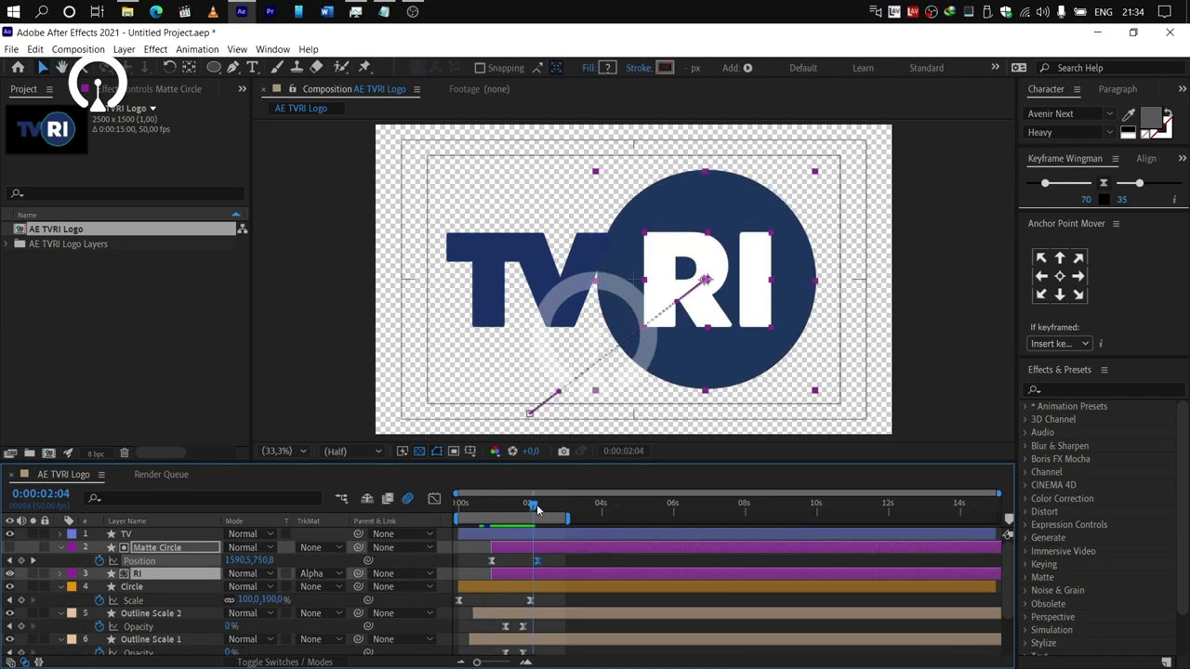
Move the start of the TV layer to about 0:00:01:09, just as the RI letters begin to appear.
drag(530, 507, 500, 505)
click(511, 535)
click(492, 508)
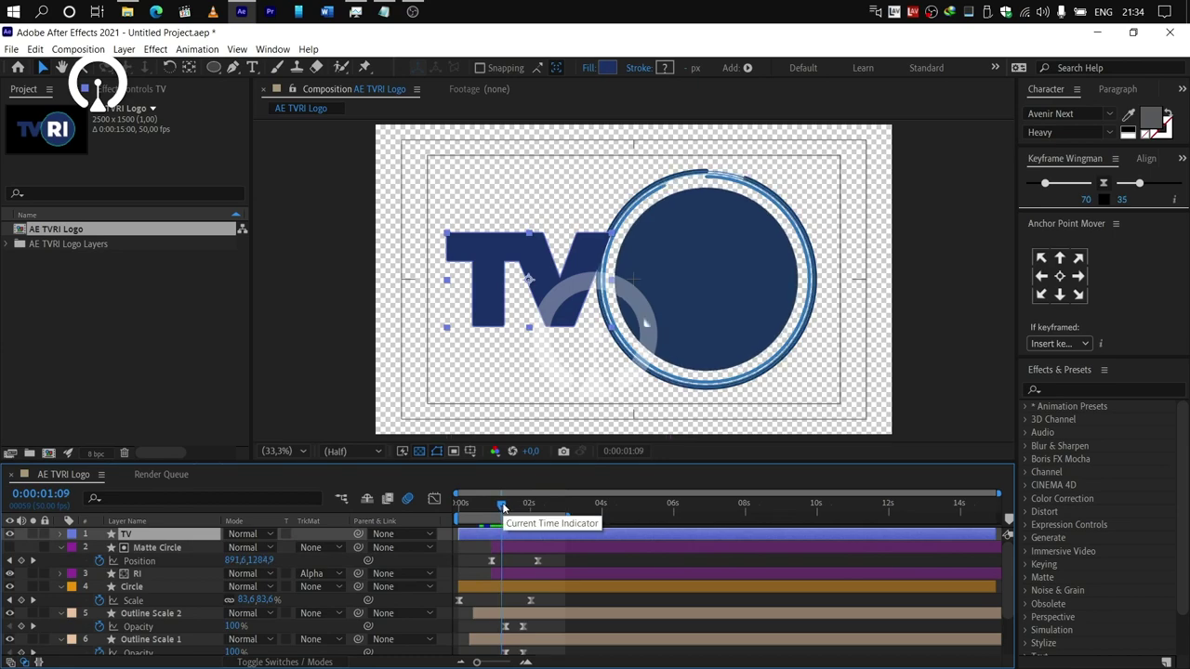
click(508, 542)
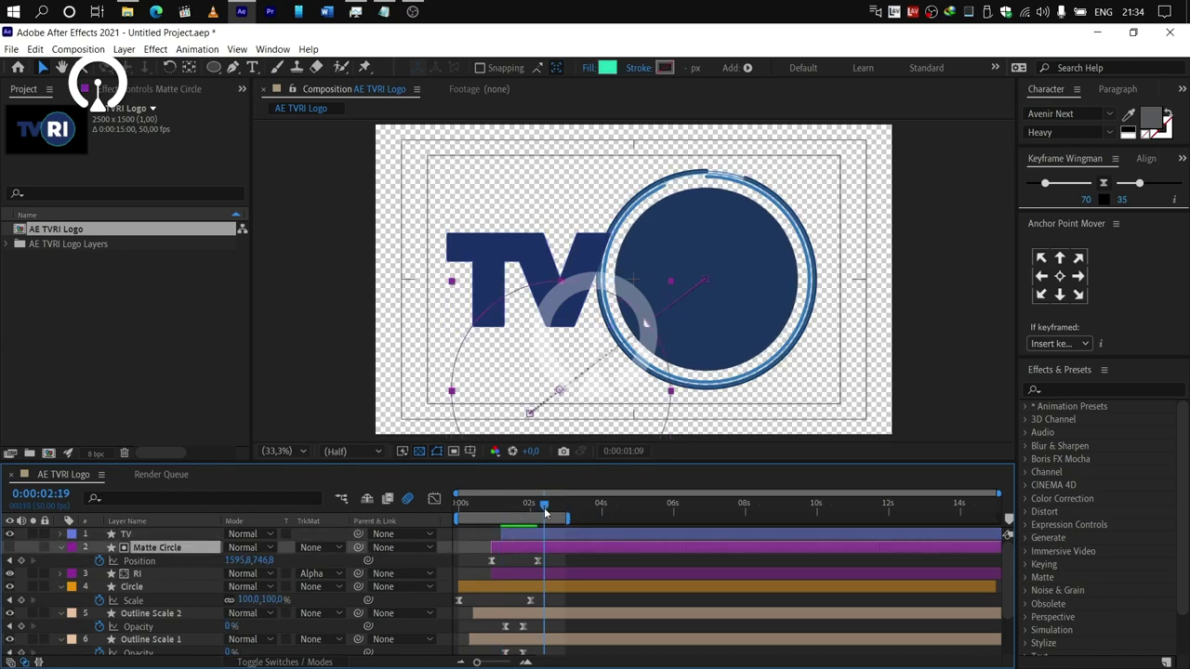
Duplicate the orange Circle layer, place the copy directly above TV and delete the copy's scale keyframes.
click(163, 587)
key(ctrl+d)
drag(164, 587, 188, 526)
key(u)
drag(558, 548, 437, 550)
key(Delete)
Start the Circle 2 layer at 0:00:01:10 and set the TV layer's track matte to Alpha Inverted Matte "Circle 2".
drag(510, 508, 502, 507)
click(321, 560)
click(358, 606)
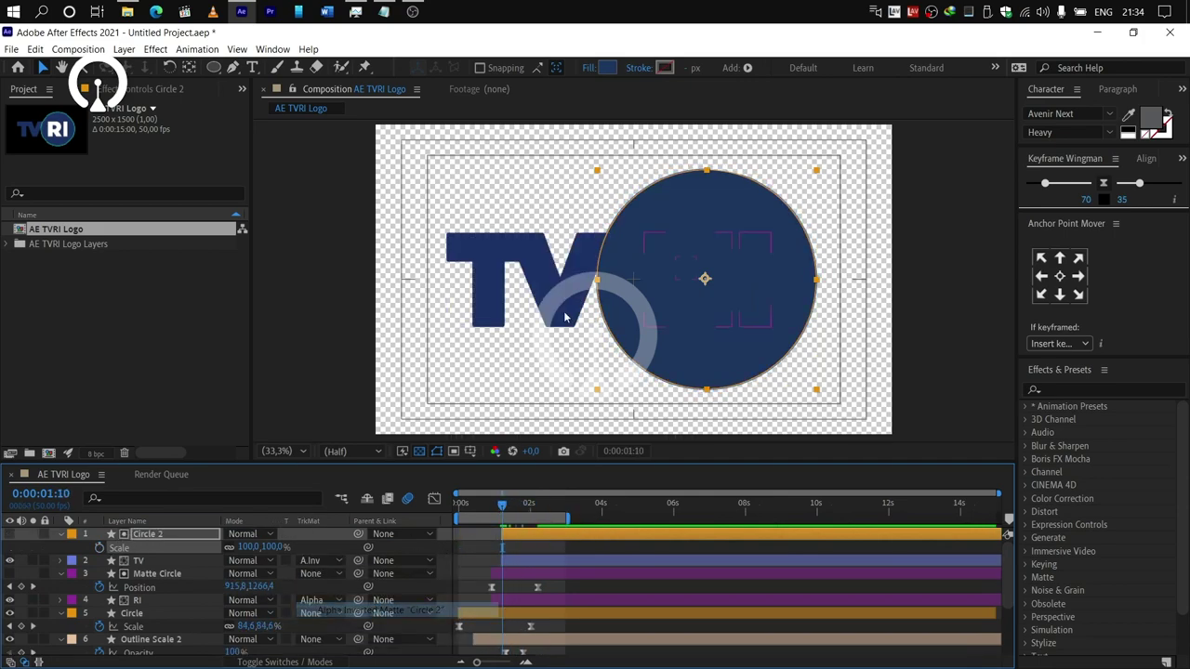
Keyframe TV's position at 0:00:01:10 and 0:00:02:30, sliding the first keyframe behind the circle to about 1618, 752, and preview the motion.
click(195, 561)
key(p)
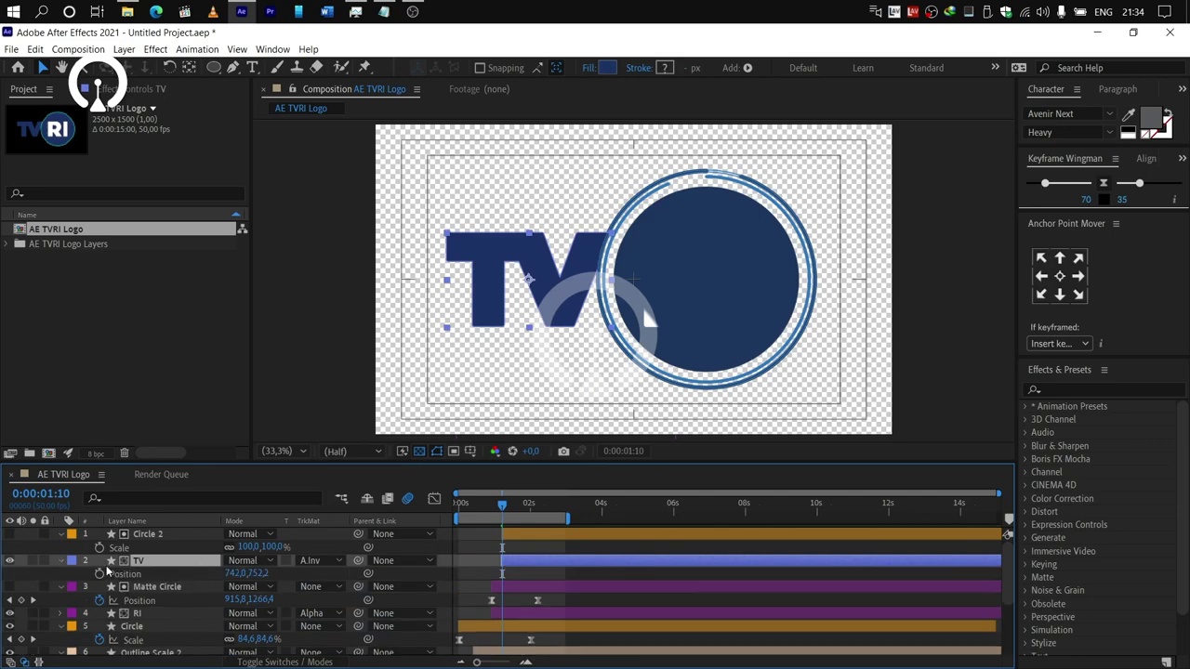
click(99, 574)
click(537, 505)
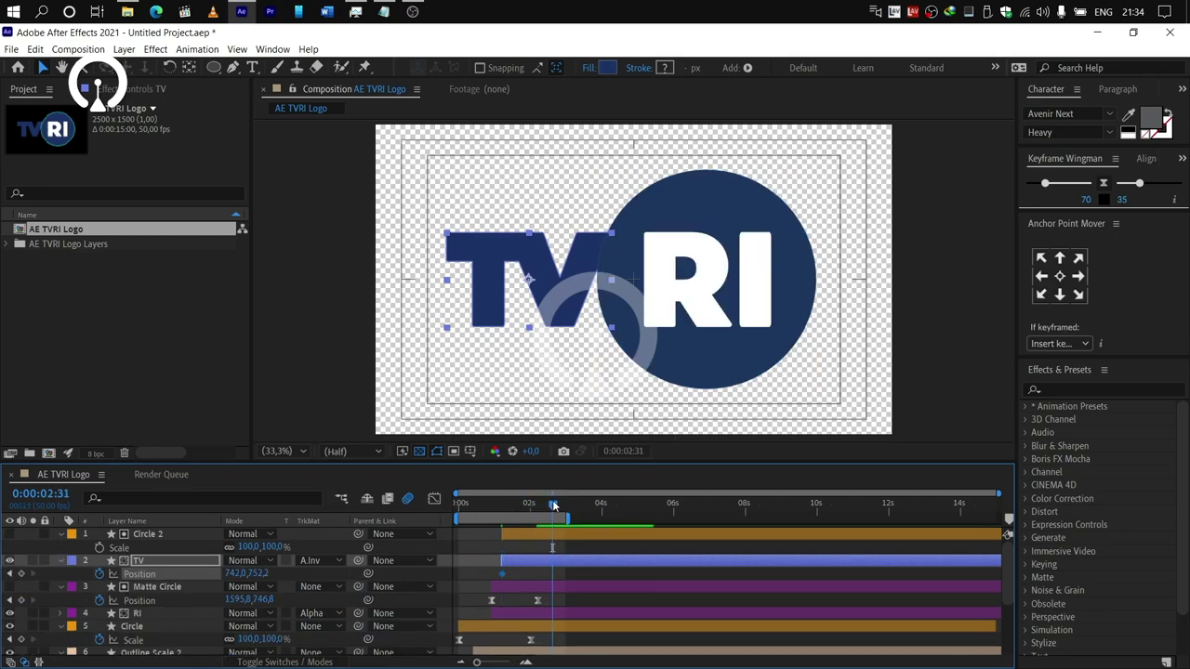
click(20, 574)
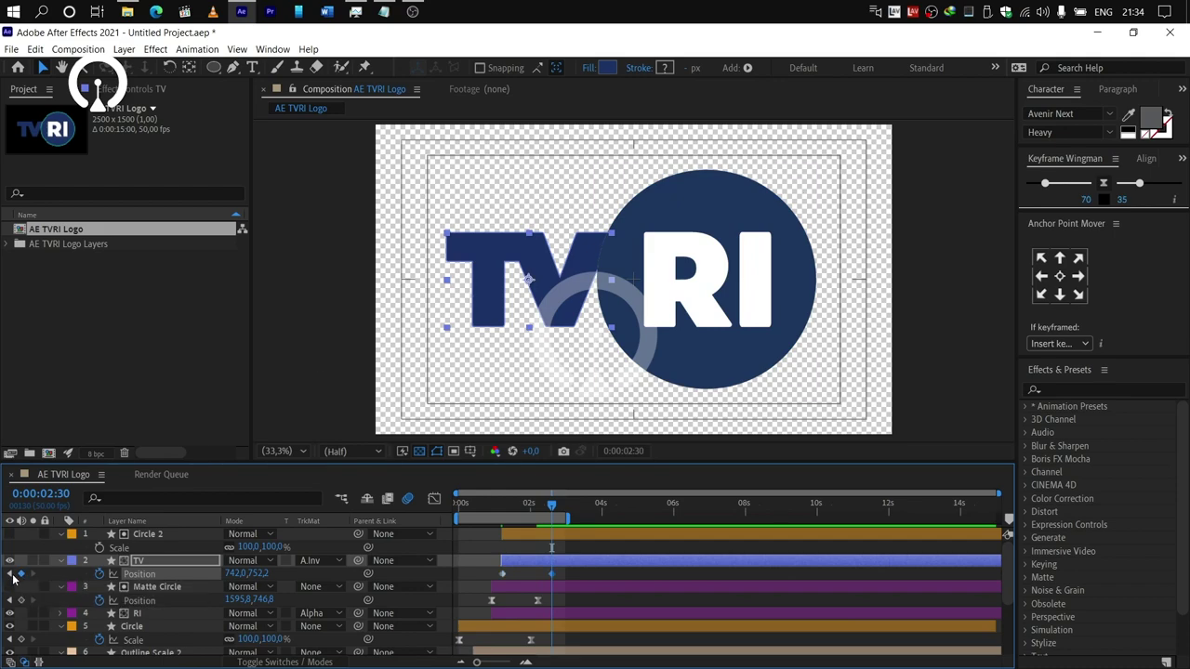
click(12, 574)
drag(501, 248, 686, 247)
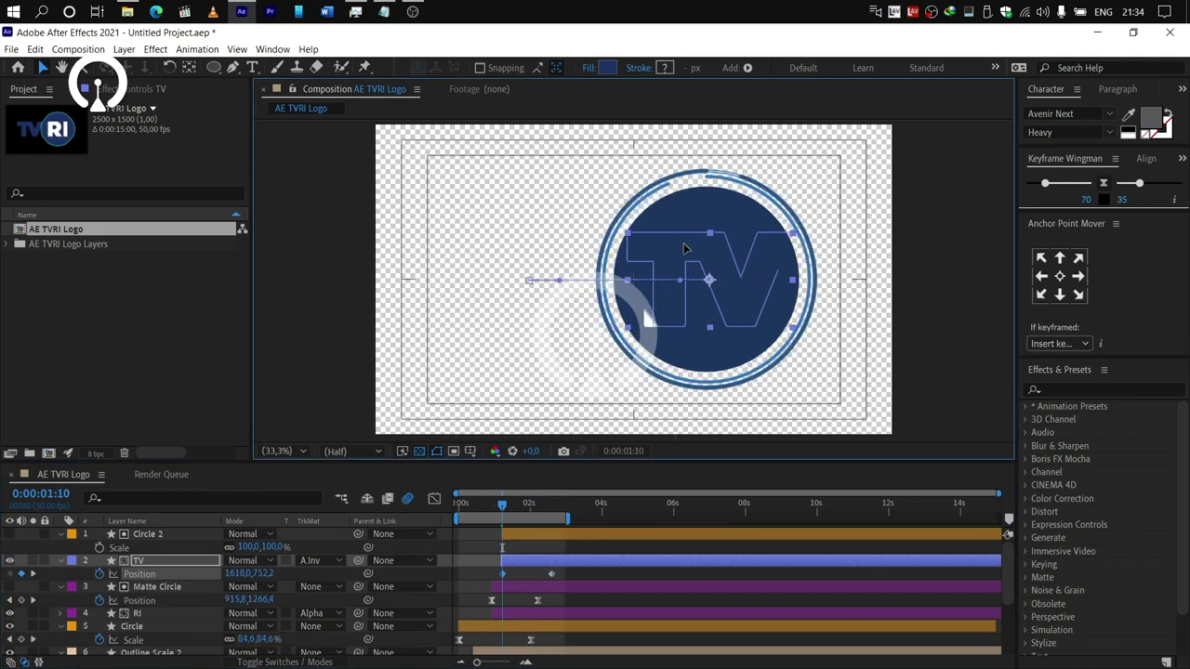
drag(500, 485, 530, 500)
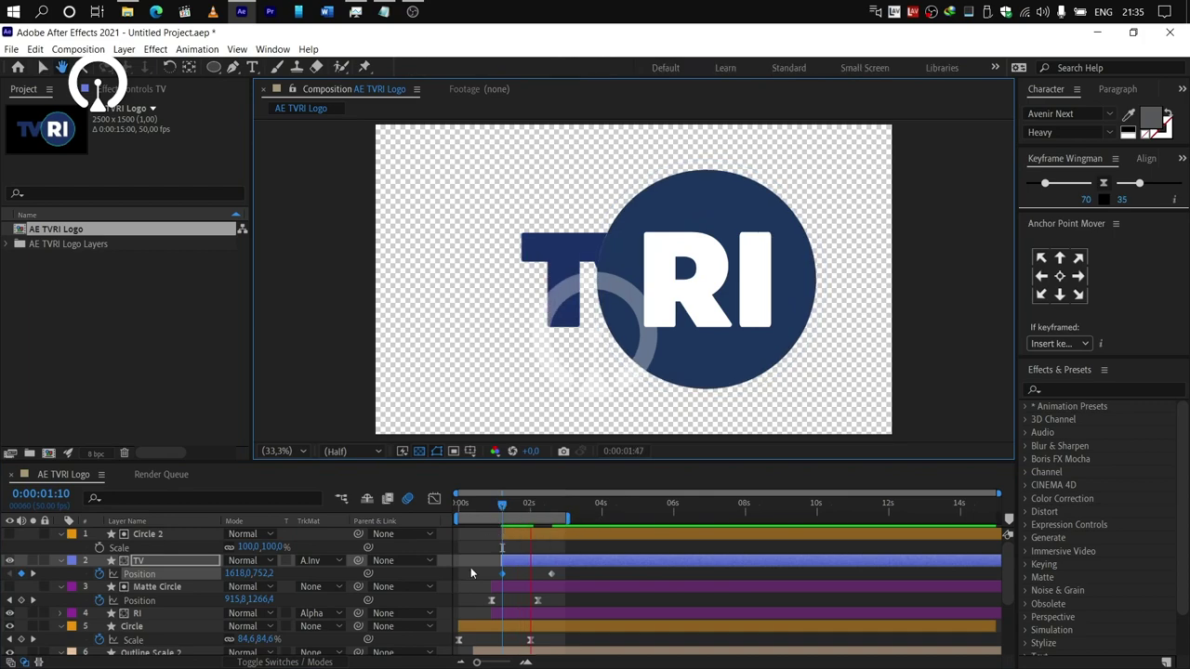
Set the scale of the Circle 2 matte to 98% and preview the TV reveal.
click(175, 539)
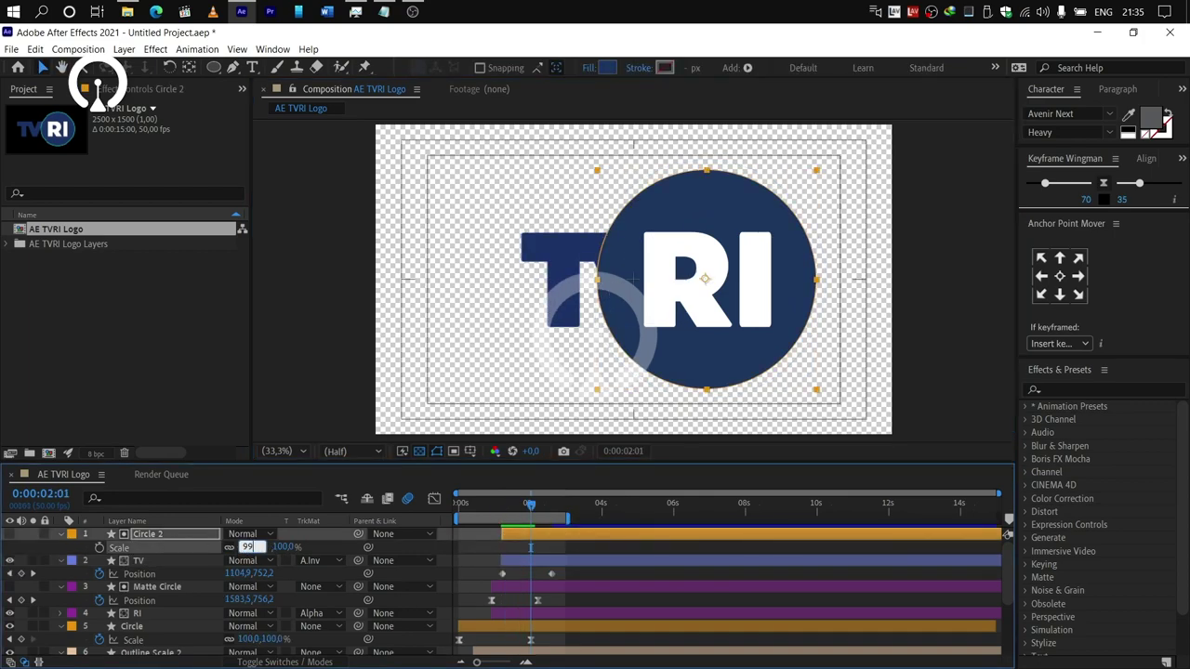
key(Return)
key(Return)
key(space)
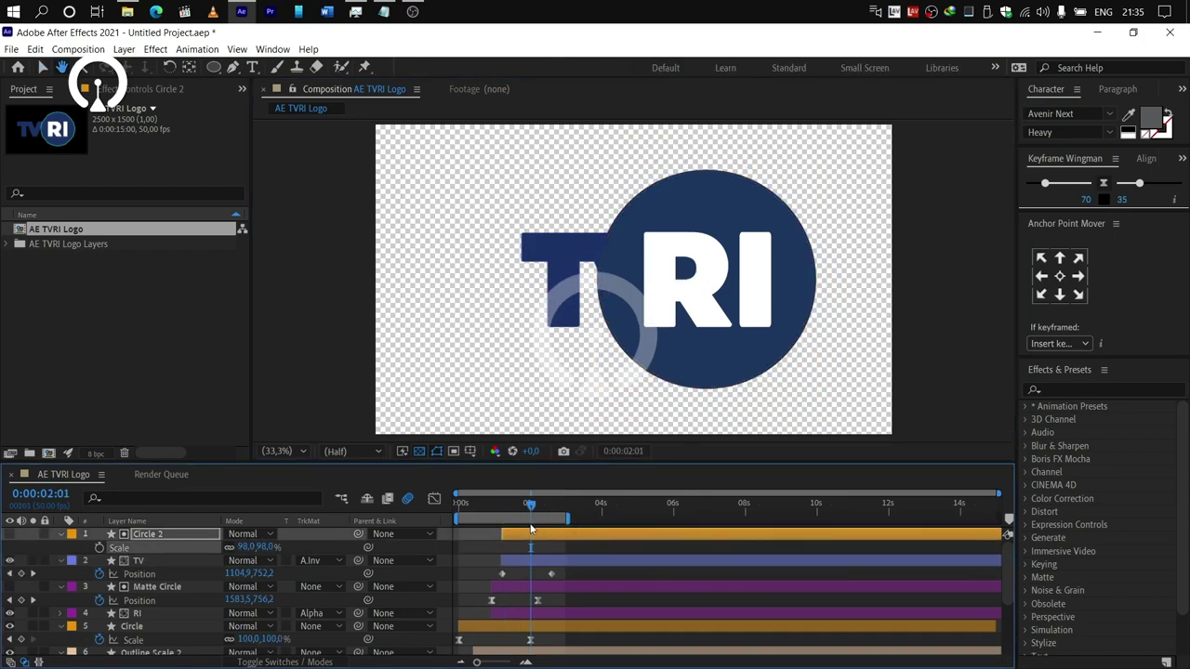
key(space)
Ease both TV position keyframes with Keyframe Wingman and align Matte Circle's last position keyframe with TV's last one.
drag(563, 575, 495, 573)
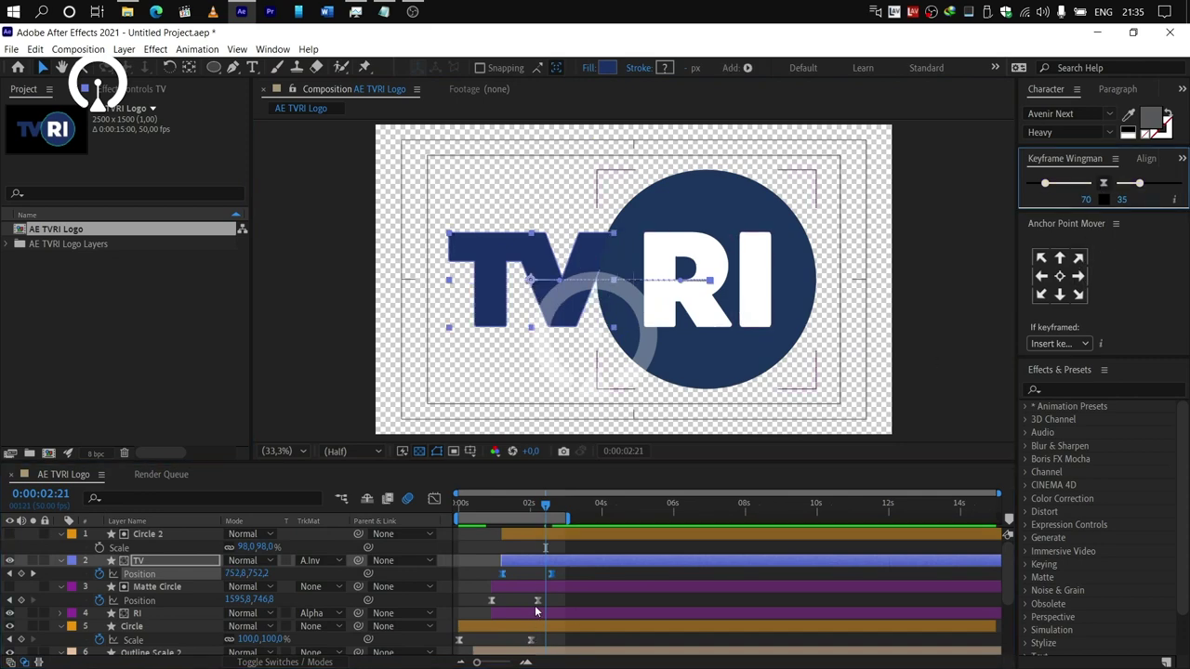
drag(537, 601, 551, 600)
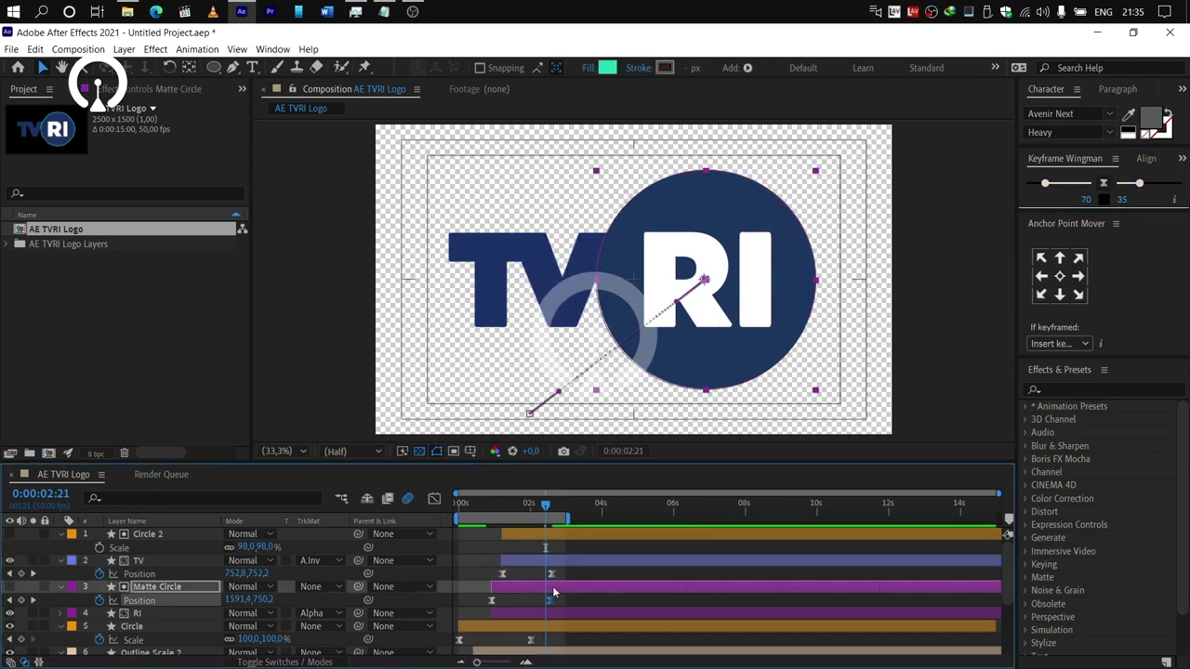
Show all keyframed properties of the Outline Scale 2, Outline Scale 1, Outline 2 and Outline 1 layers.
scroll(539, 614, down, 2)
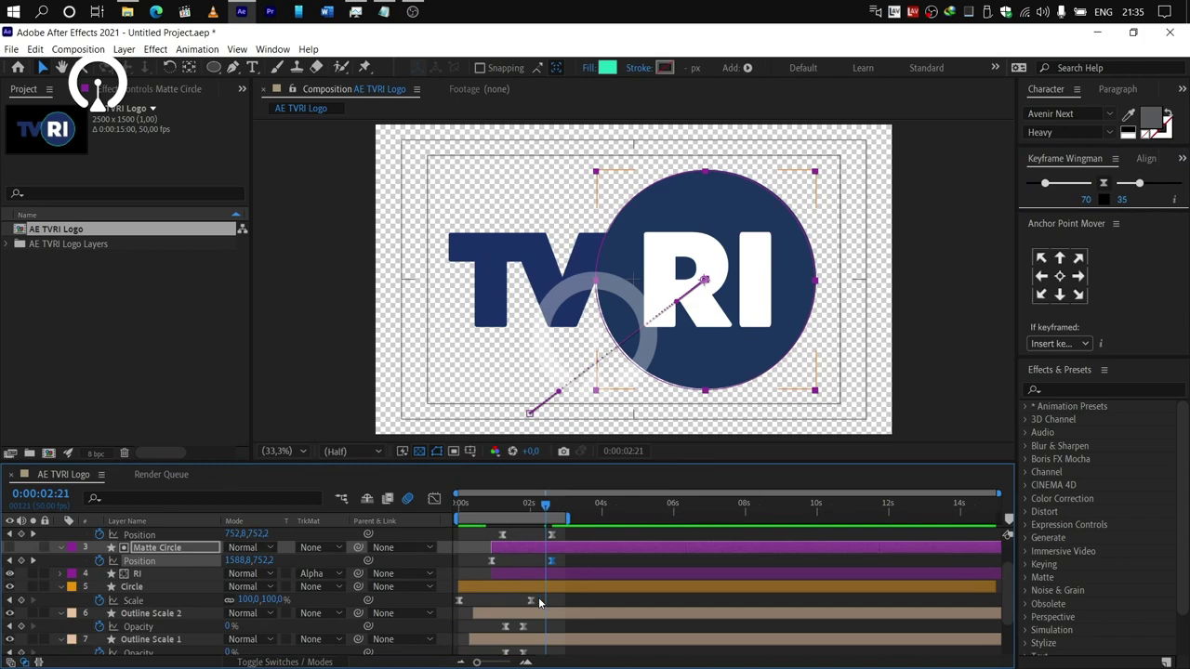
click(552, 588)
click(541, 615)
scroll(542, 620, down, 3)
shift+click(540, 622)
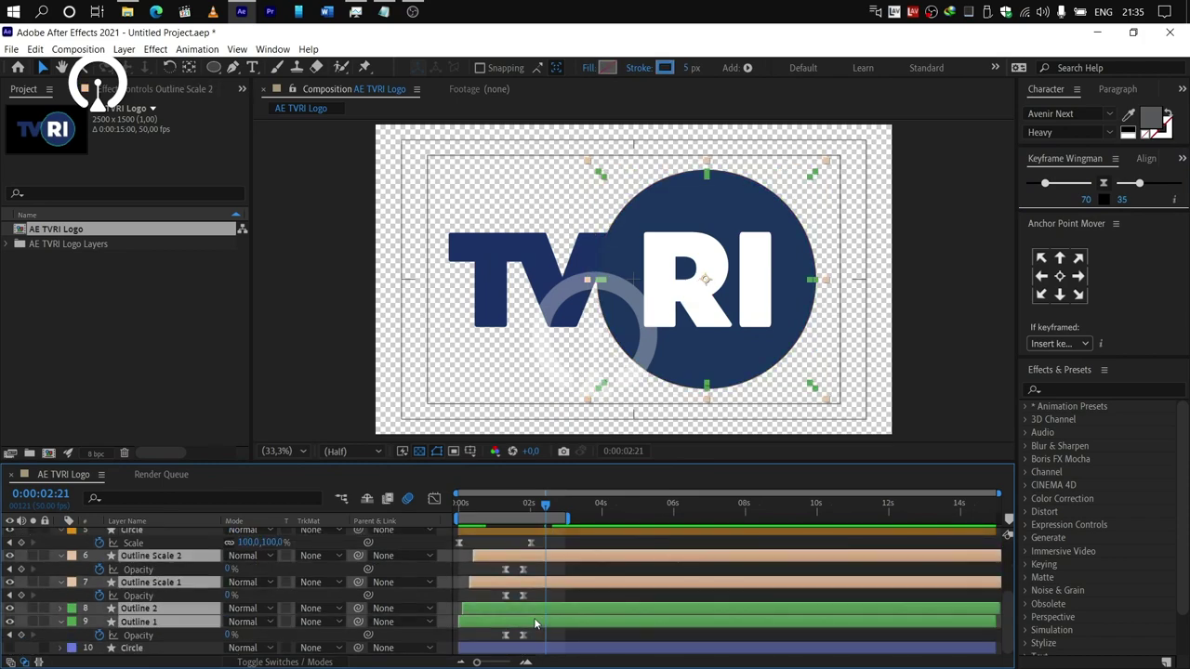
key(u)
Move the Circle layer's last scale keyframe to 0:00:02:20 and preview the animation.
drag(527, 508, 516, 510)
scroll(521, 612, down, 2)
scroll(521, 613, up, 4)
click(550, 595)
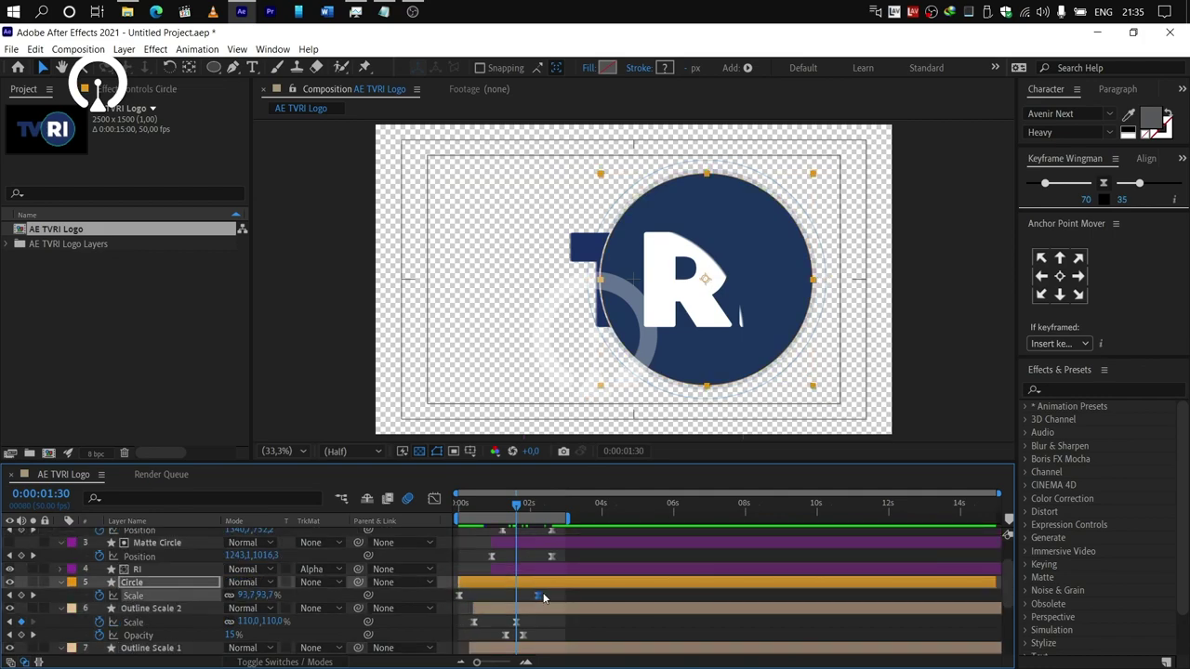
drag(550, 600, 545, 599)
key(space)
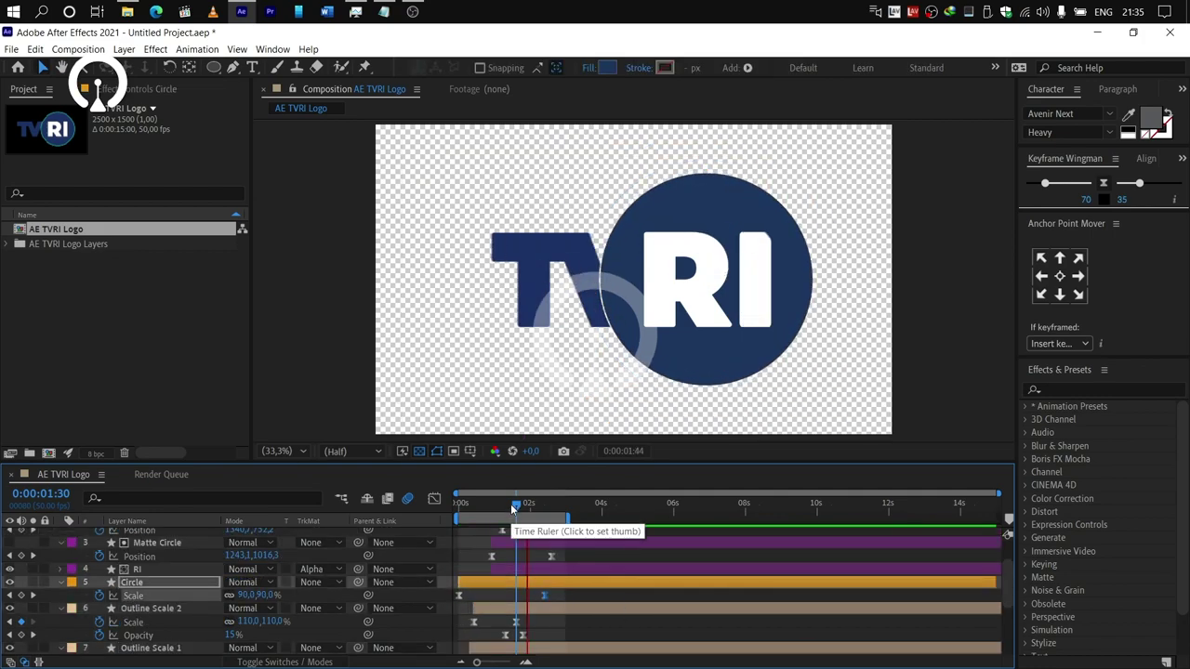
click(521, 506)
Add a scale keyframe to Circle 2 at 0:00:02:20, matching the Circle layer's last scale keyframe.
scroll(521, 558, up, 2)
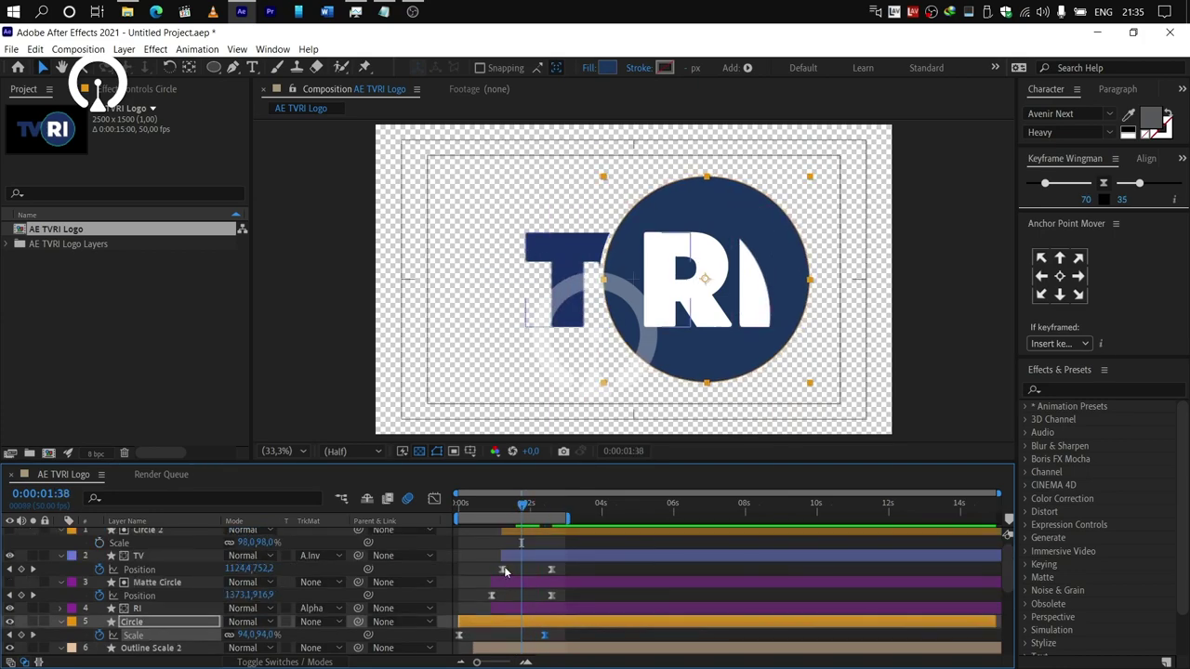
click(522, 535)
key(s)
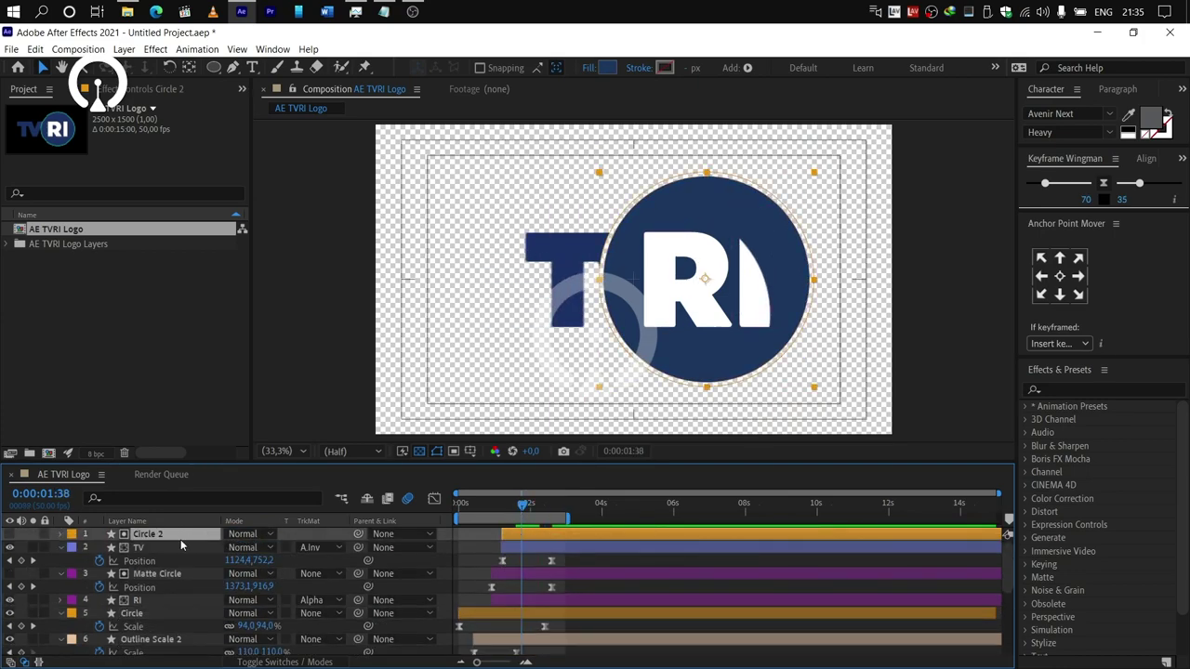
key(s)
drag(542, 506, 544, 507)
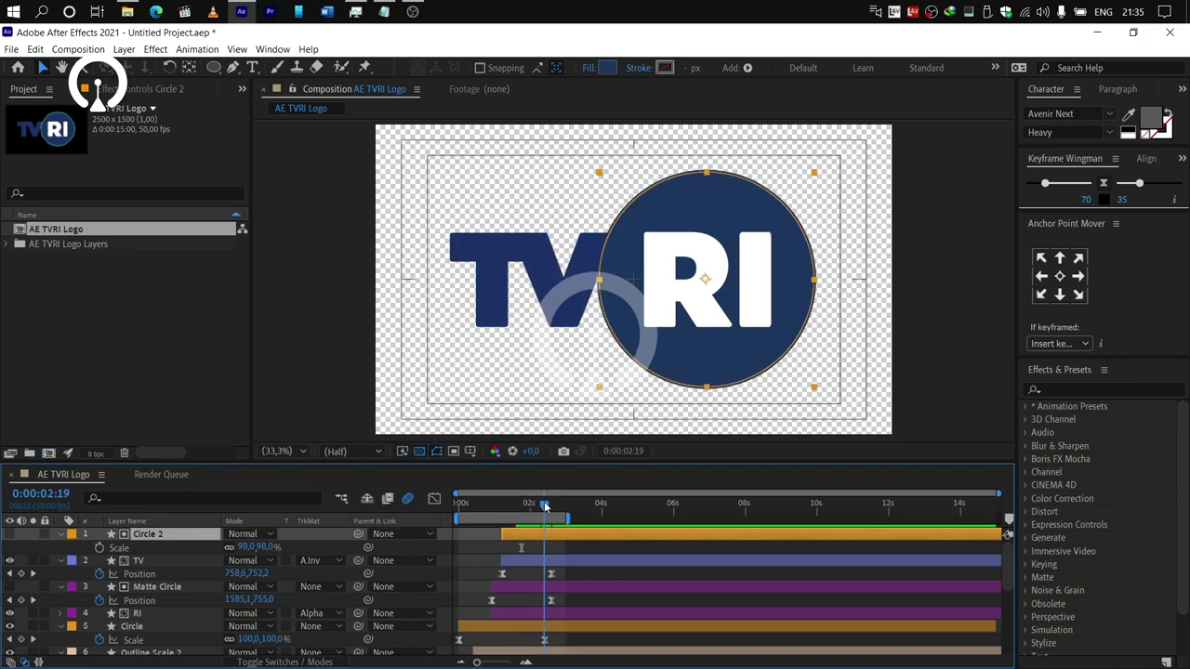
click(33, 639)
click(100, 548)
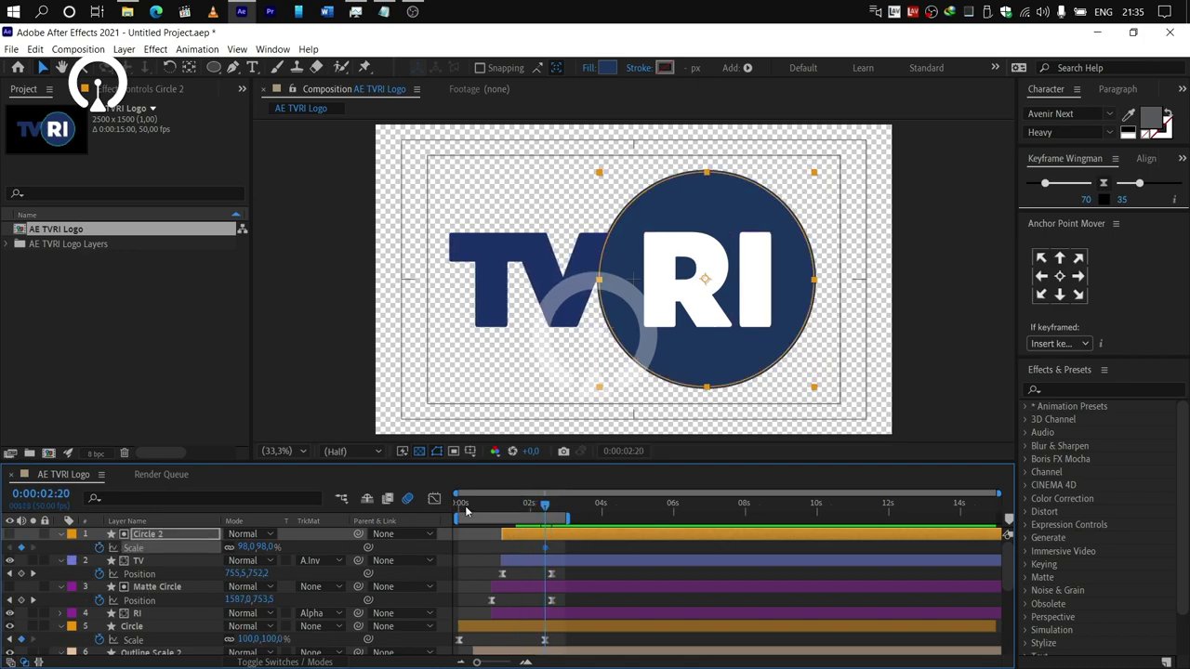
Keyframe Circle 2's scale to 50% at 0:00:00:25 and preview the TV reveal.
click(477, 507)
click(248, 547)
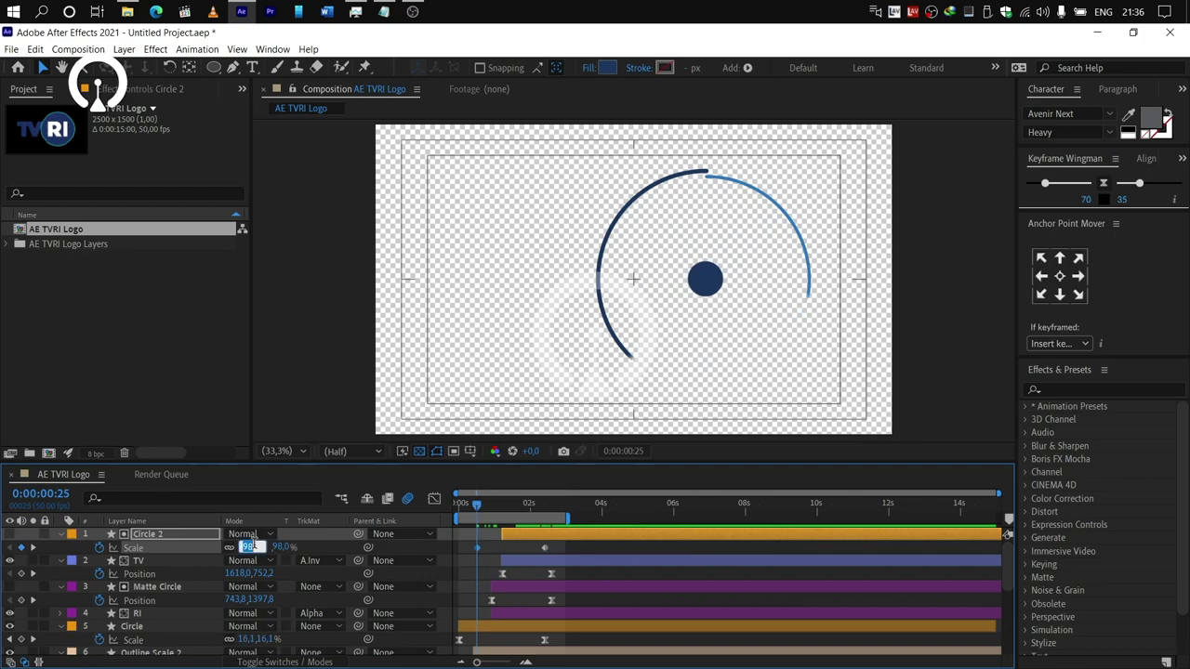
text(50)
key(Return)
key(space)
key(space)
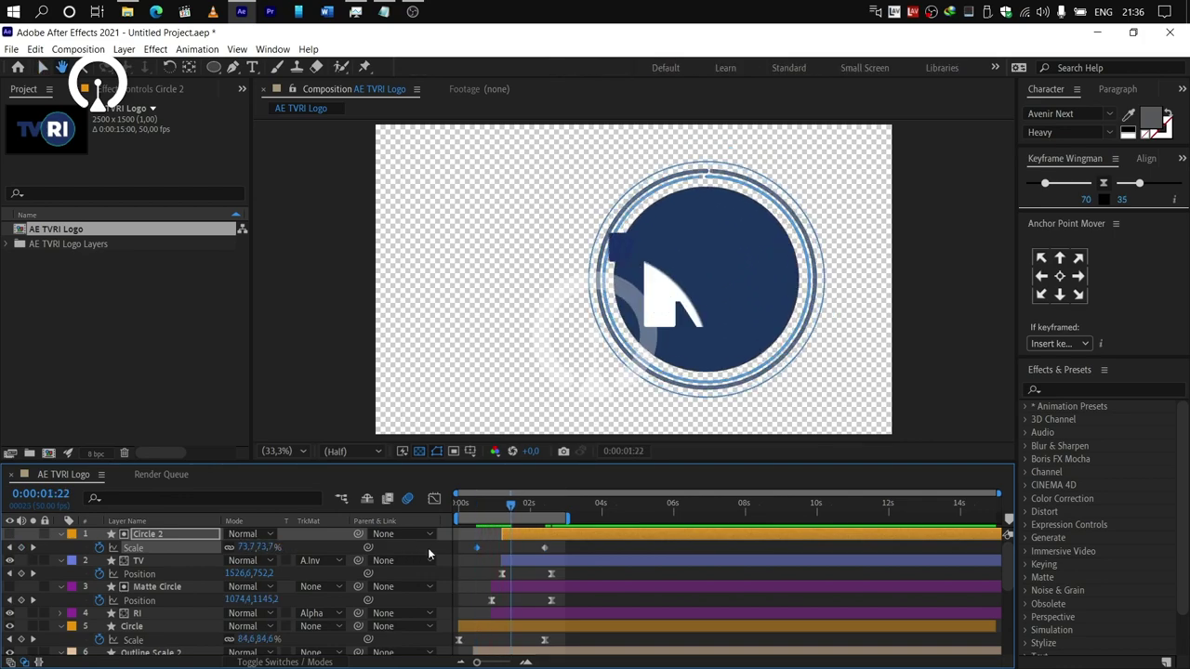
Set Circle 2's first scale keyframe to 80% and check how TV is masked around 0:00:01:09.
click(9, 548)
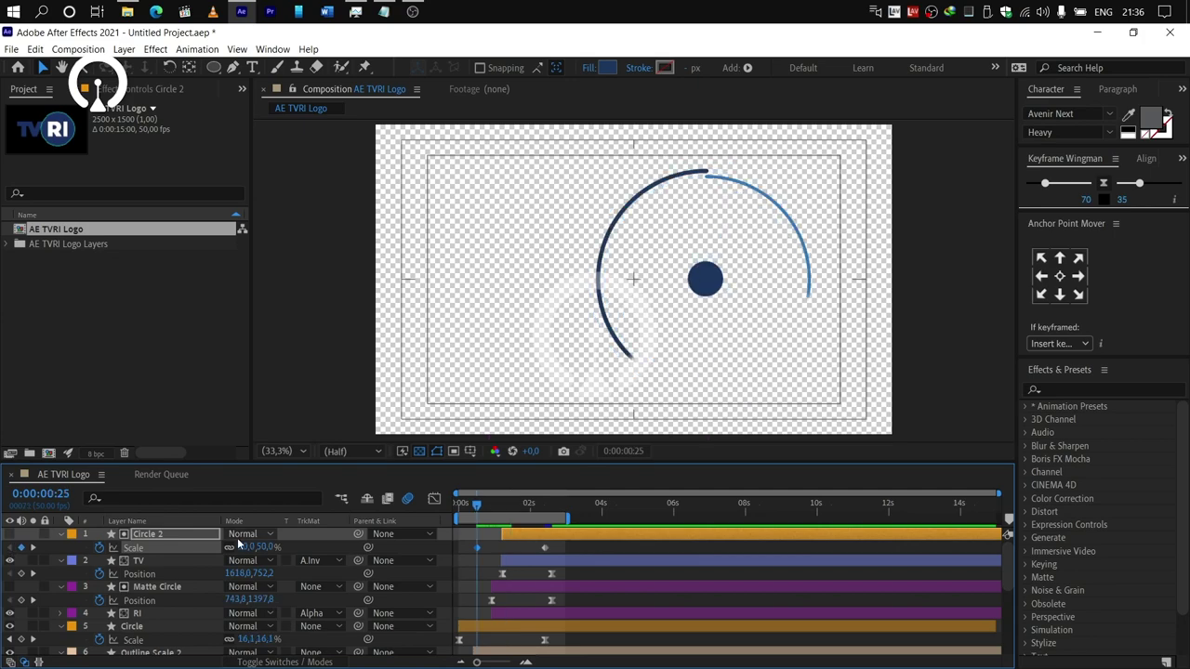
click(240, 548)
text(80)
key(Return)
key(space)
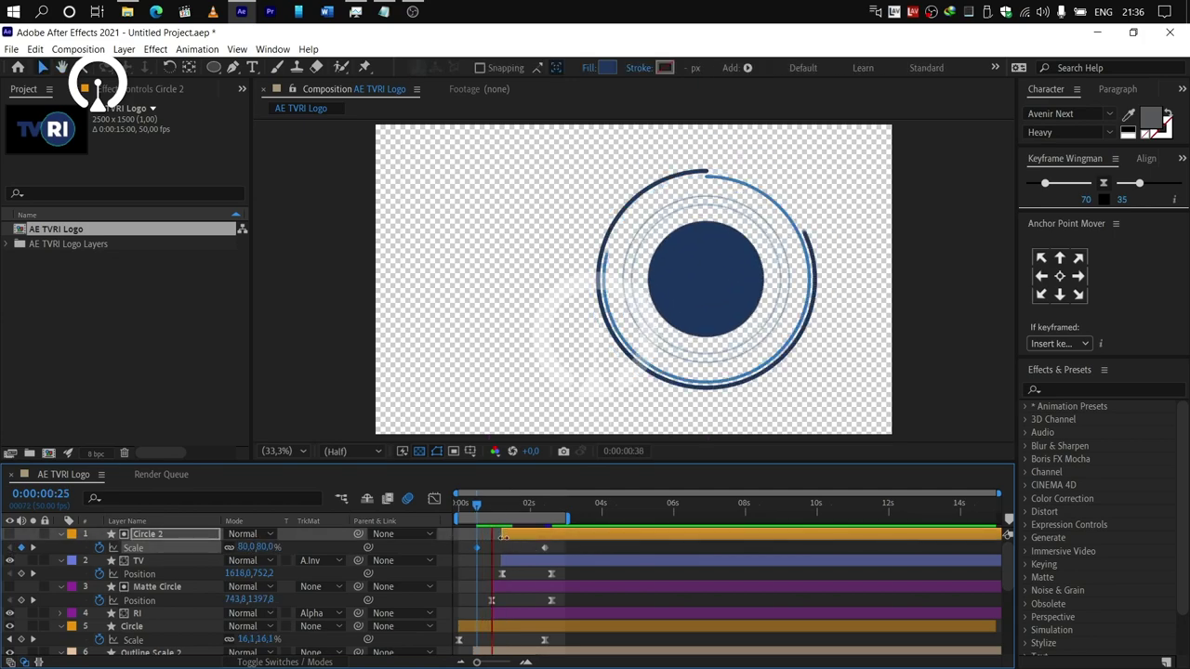
key(space)
drag(487, 505, 501, 507)
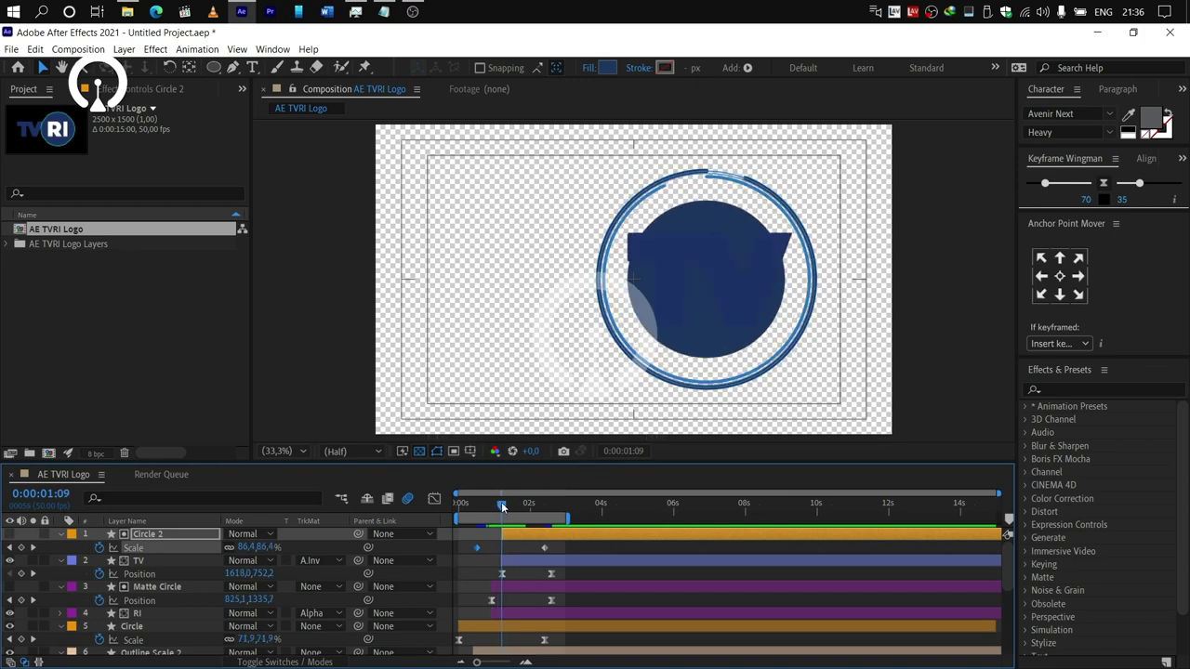
Ease both Circle 2 scale keyframes with Keyframe Wingman.
drag(559, 545, 444, 551)
click(1104, 184)
click(547, 551)
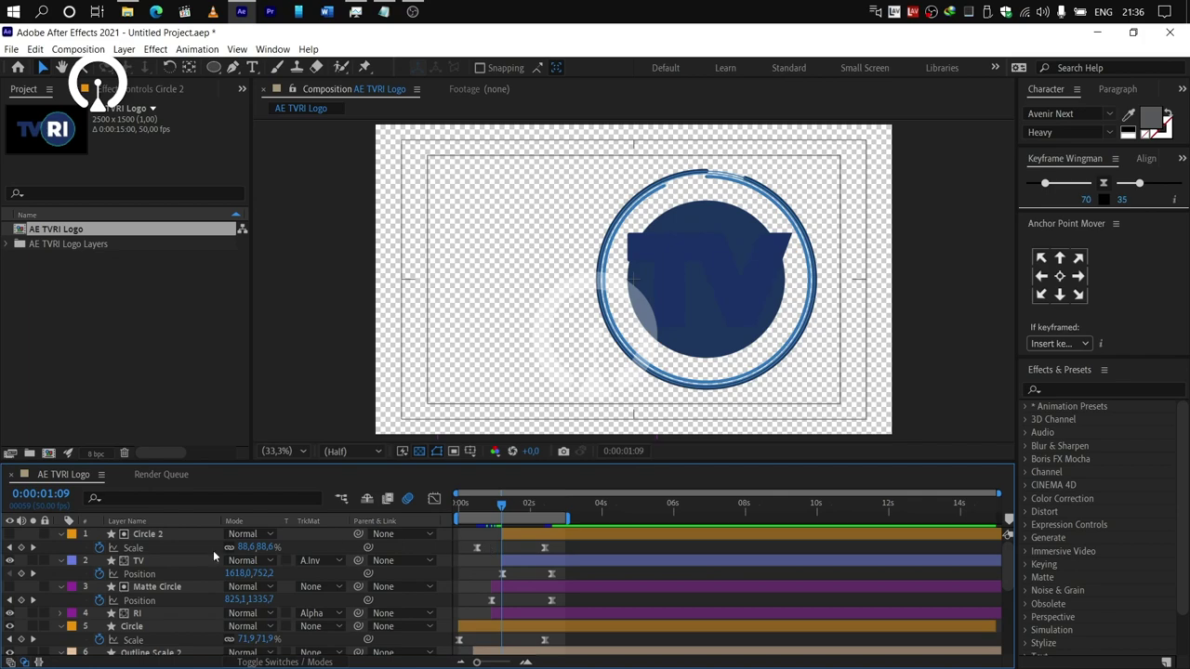
Set Circle 2's scale at its first keyframe, 0:00:00:25, to 87%.
click(10, 548)
click(245, 548)
text(87)
key(Return)
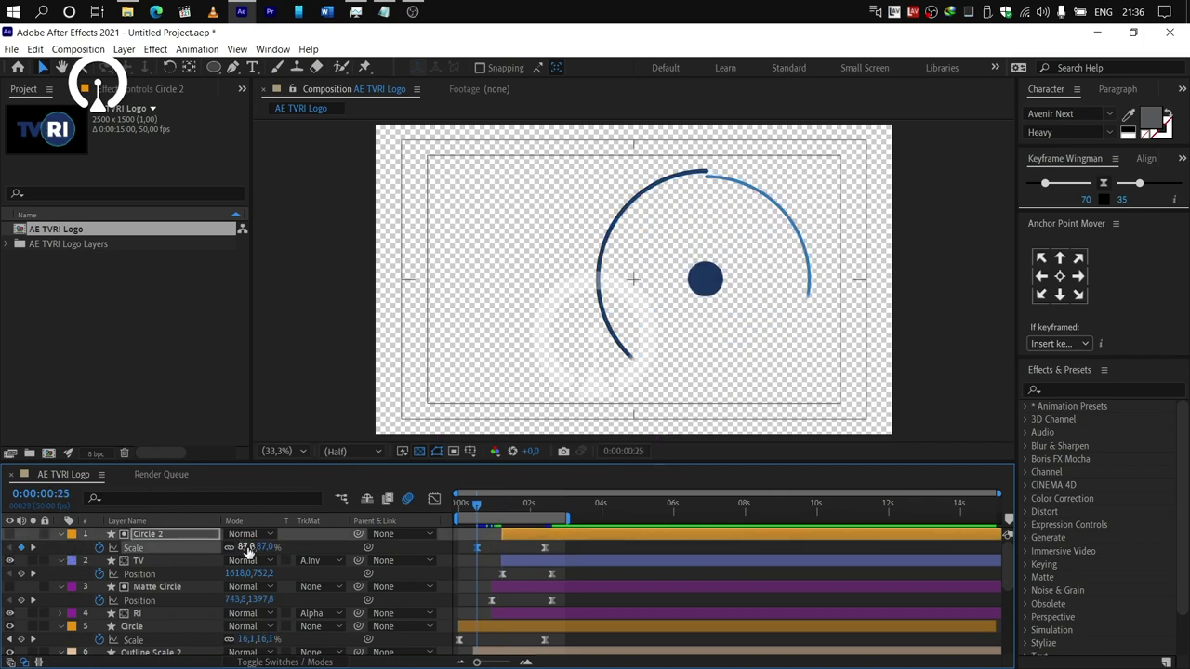
Try moving Circle 2's last scale keyframe to about 0:00:03:25 and its first to 0:00:00:00, previewing how TV is masked.
key(space)
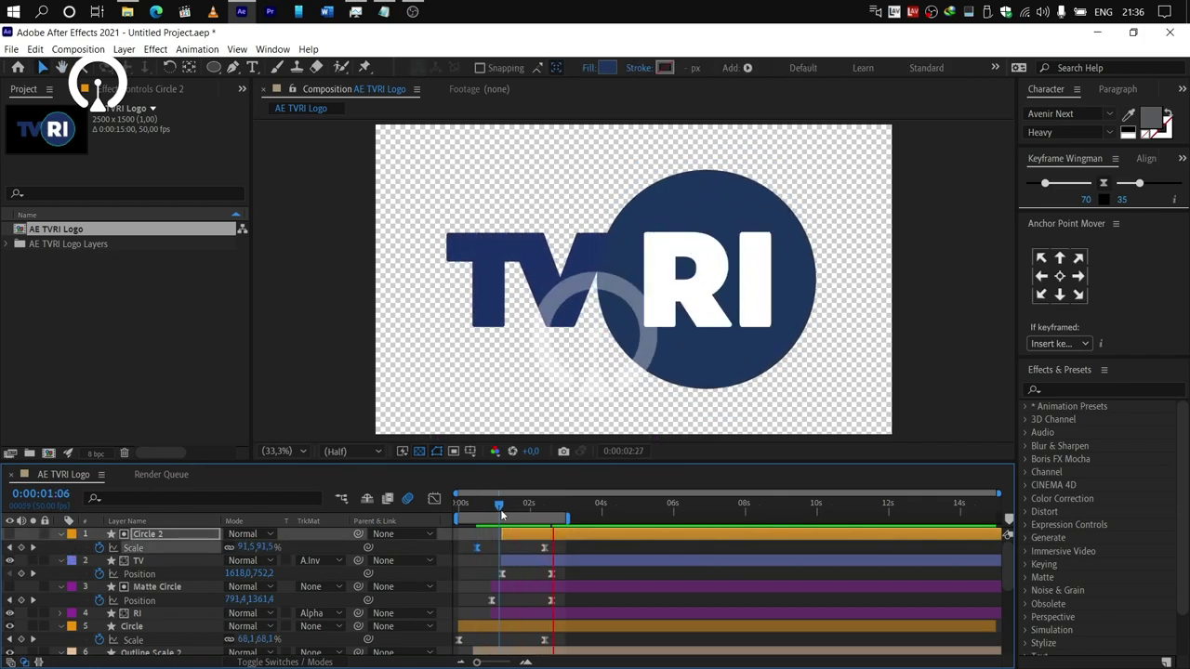
click(522, 509)
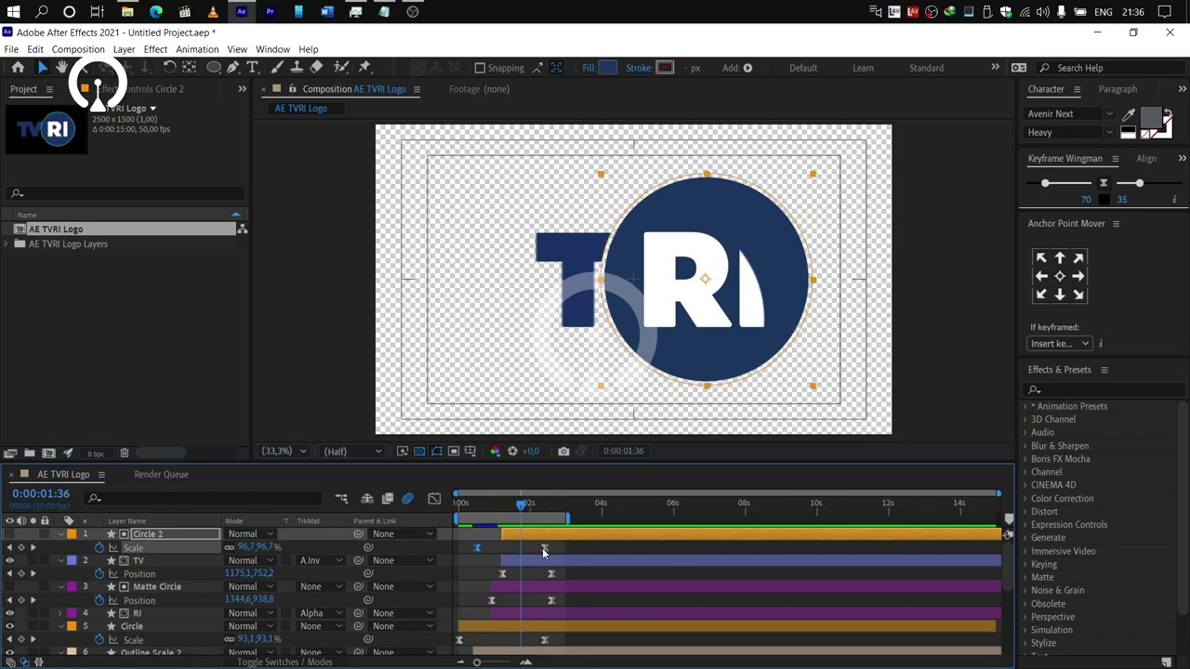
drag(545, 549, 552, 552)
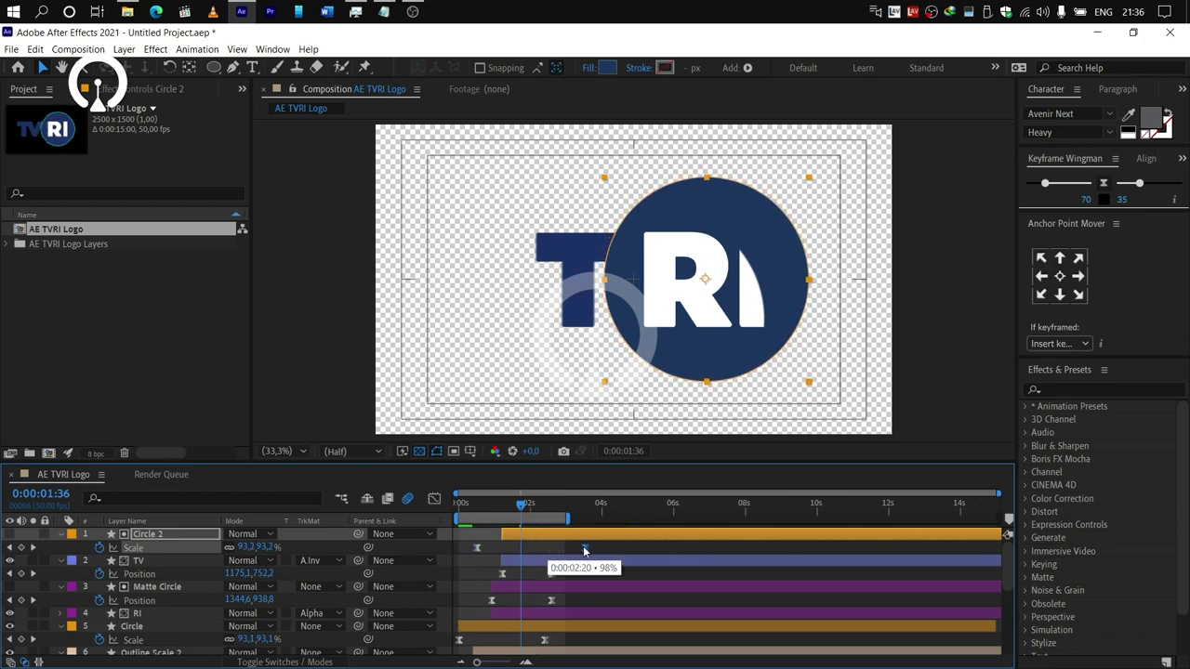
key(space)
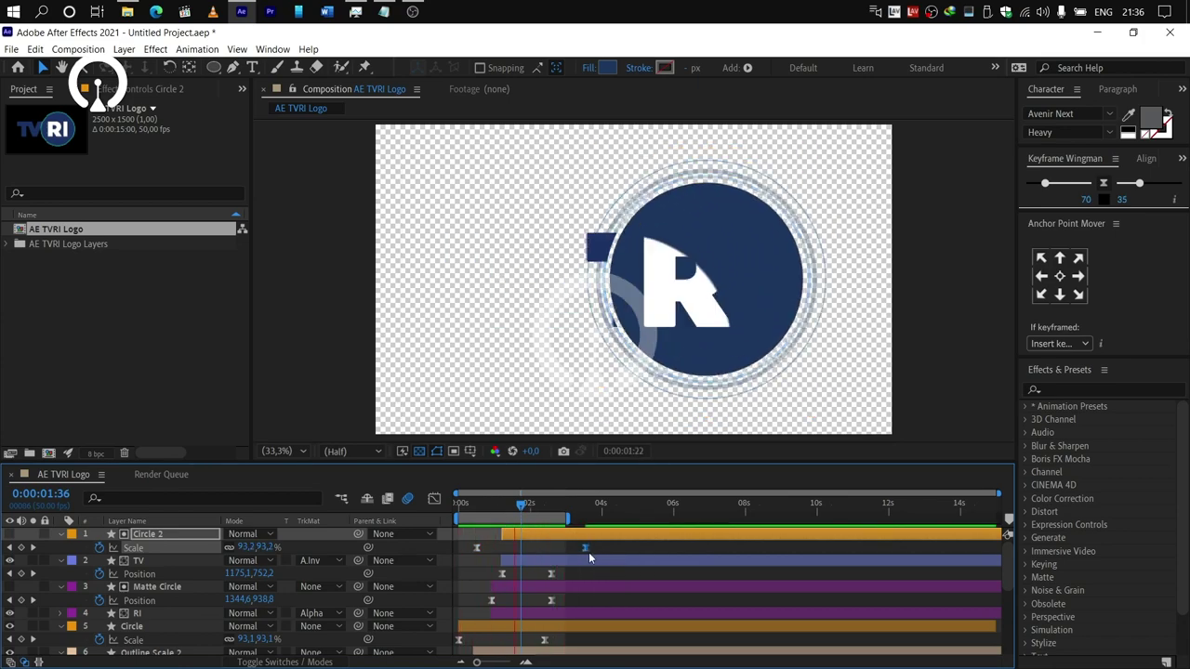
key(space)
drag(467, 506, 502, 510)
key(space)
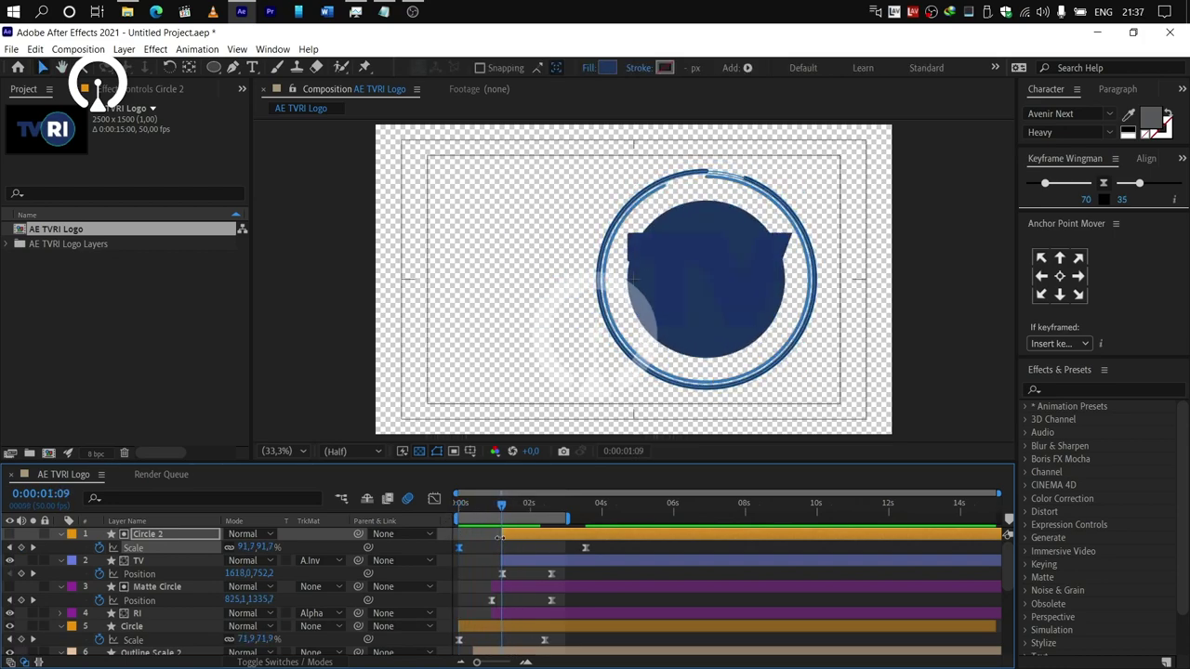
Trim the start of the TV layer to 0:00:01:10, in line with its first position keyframe, and preview the animation.
drag(483, 663, 509, 661)
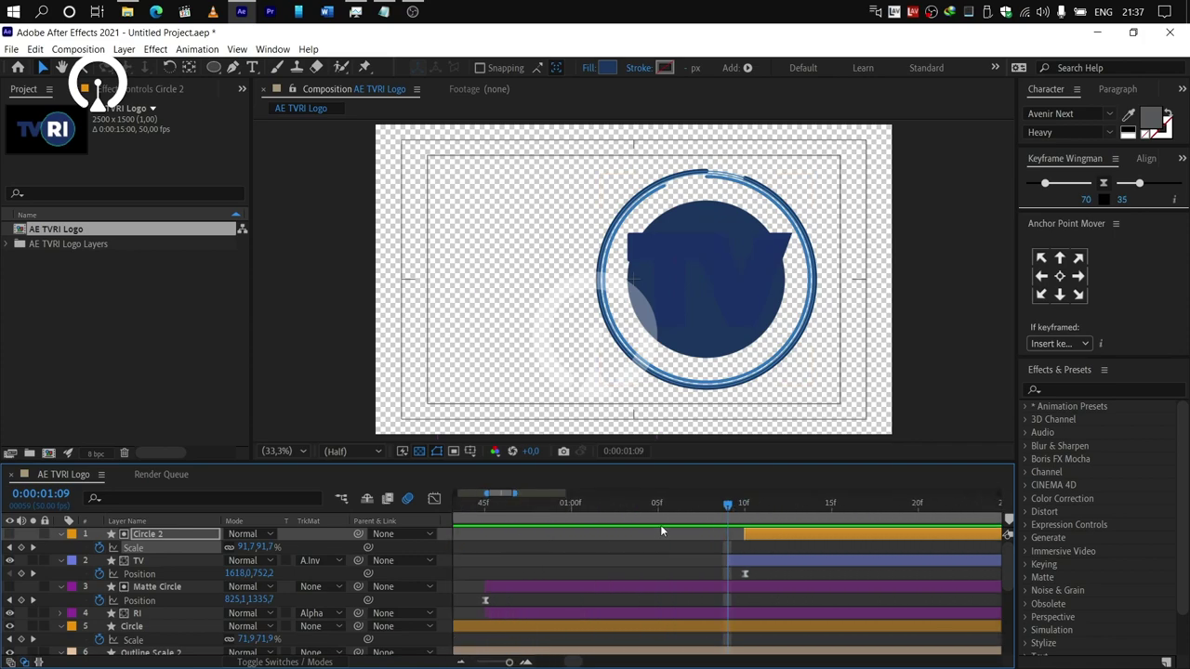
click(741, 533)
click(743, 561)
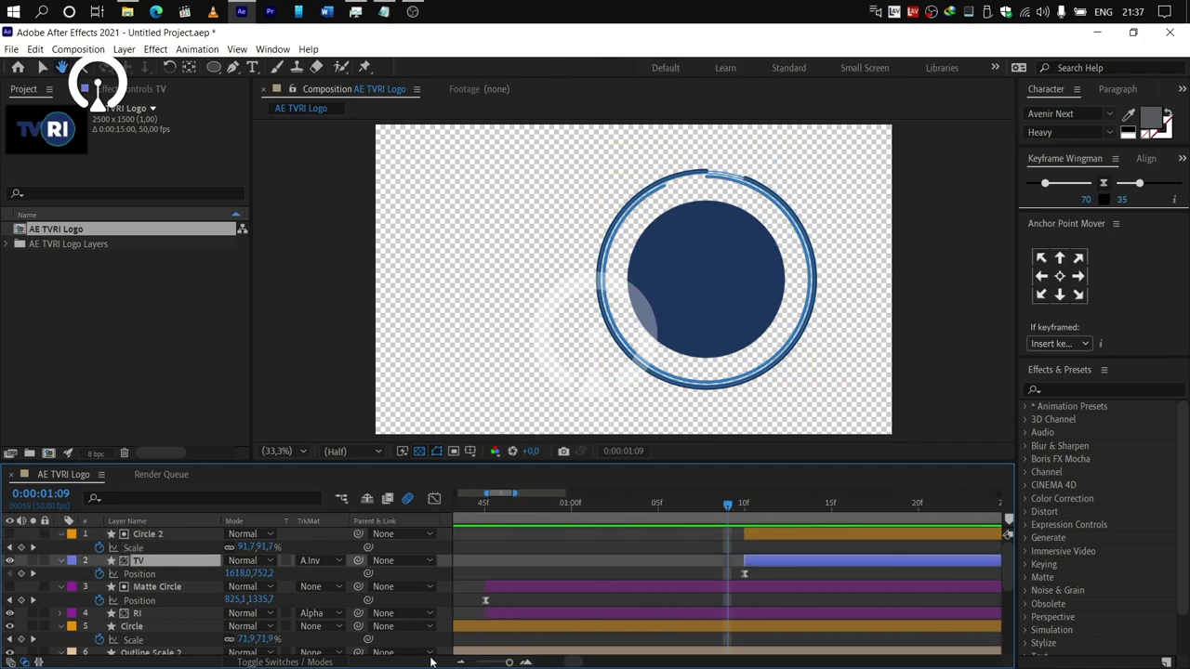
drag(509, 662, 476, 663)
key(space)
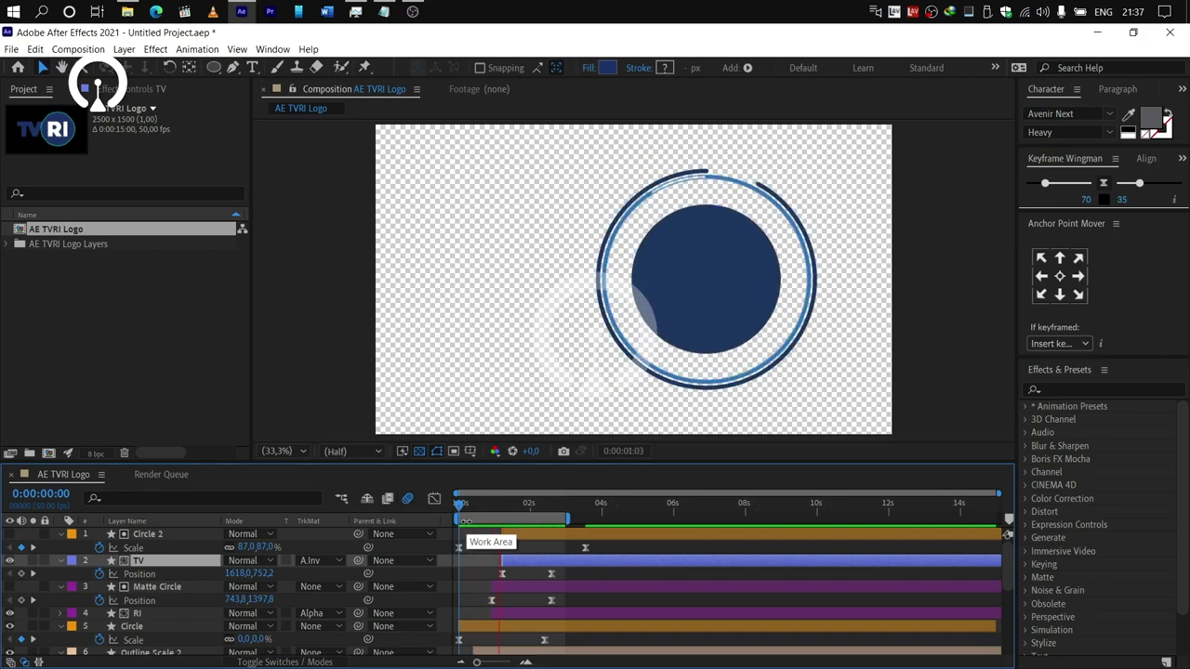
key(space)
Try Circle 2's last scale keyframe at about 0:00:09:00 and its first keyframe at 85%, and check the TV mask.
key(space)
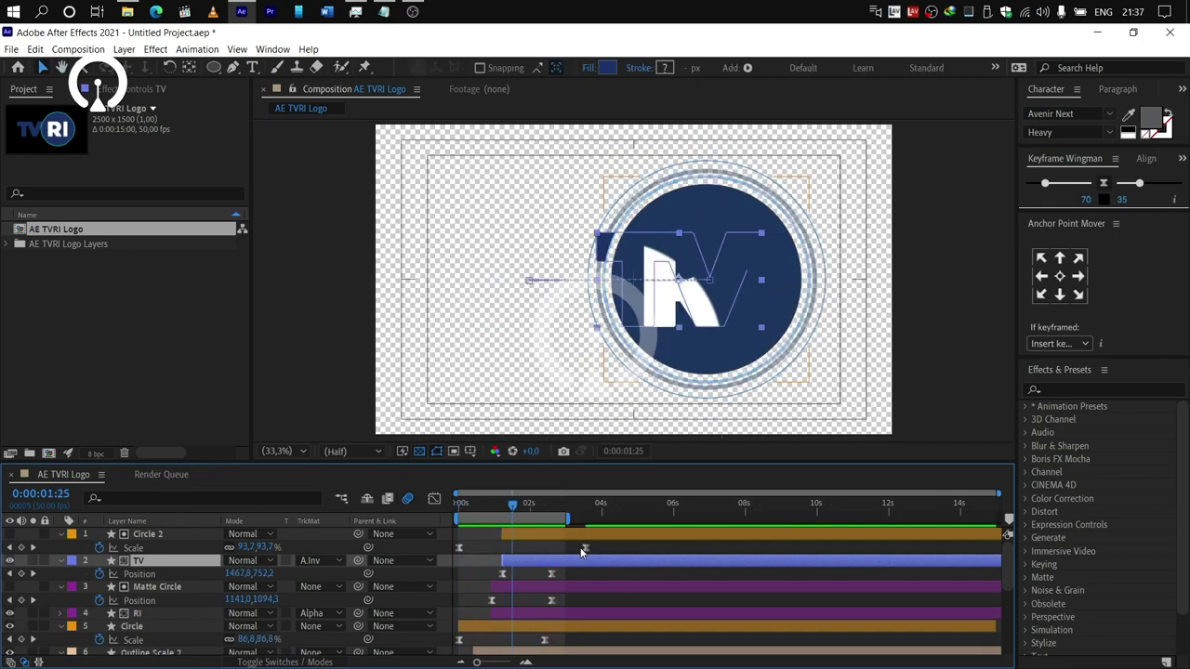
drag(584, 548, 798, 528)
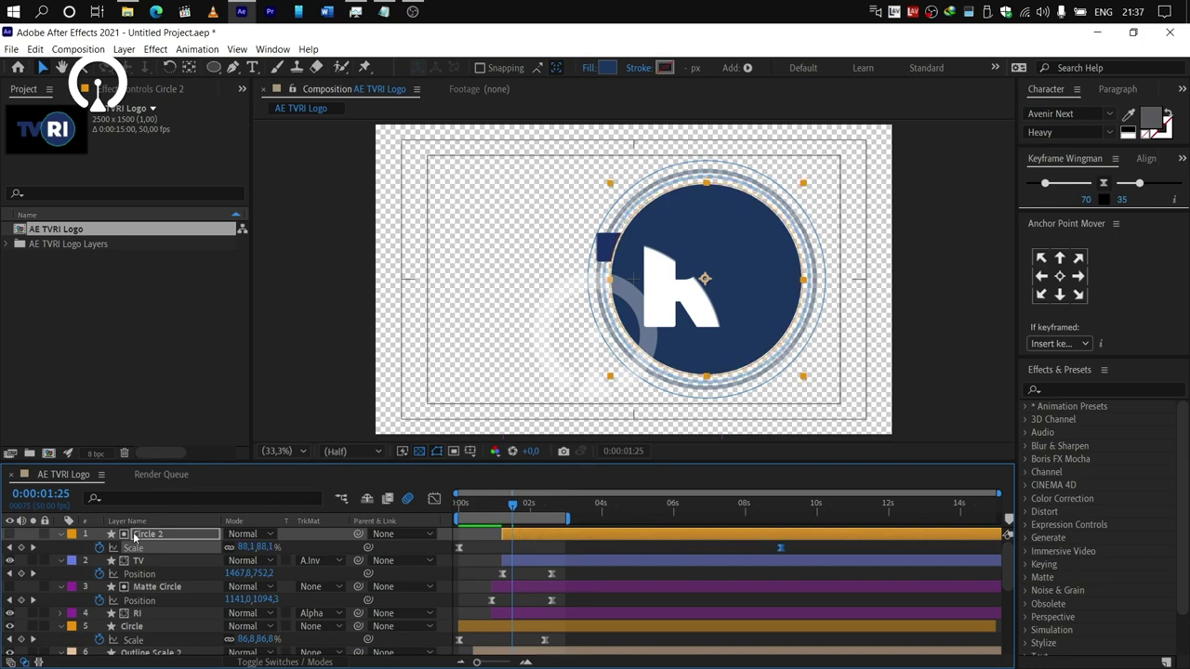
click(10, 548)
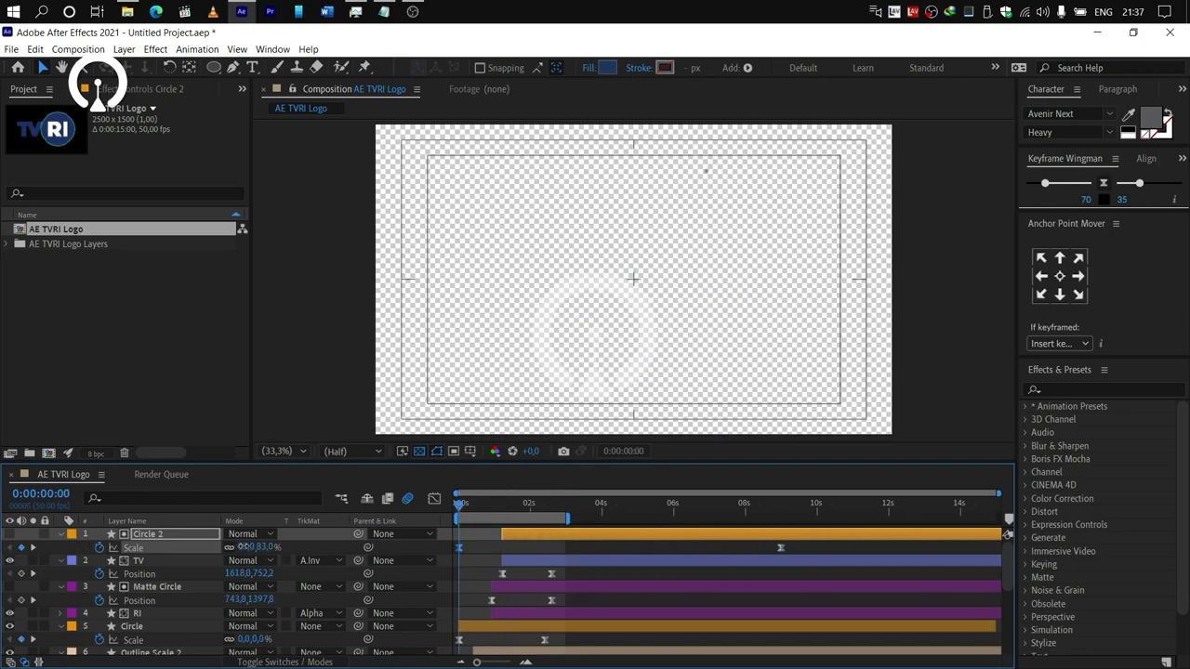
key(space)
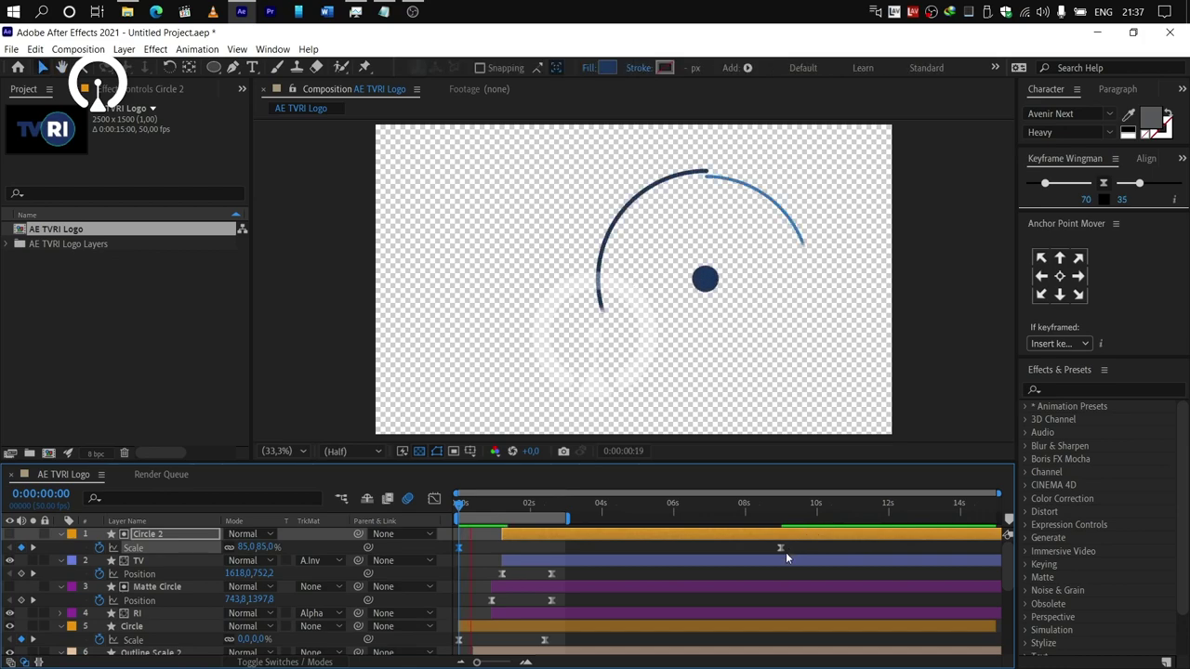
drag(523, 512, 512, 511)
Try Circle 2's first scale keyframe at about 0:00:00:27 and its last at about 0:00:02:25, and check the masking.
drag(724, 548, 584, 547)
click(9, 548)
drag(459, 548, 479, 549)
drag(584, 549, 548, 548)
click(513, 510)
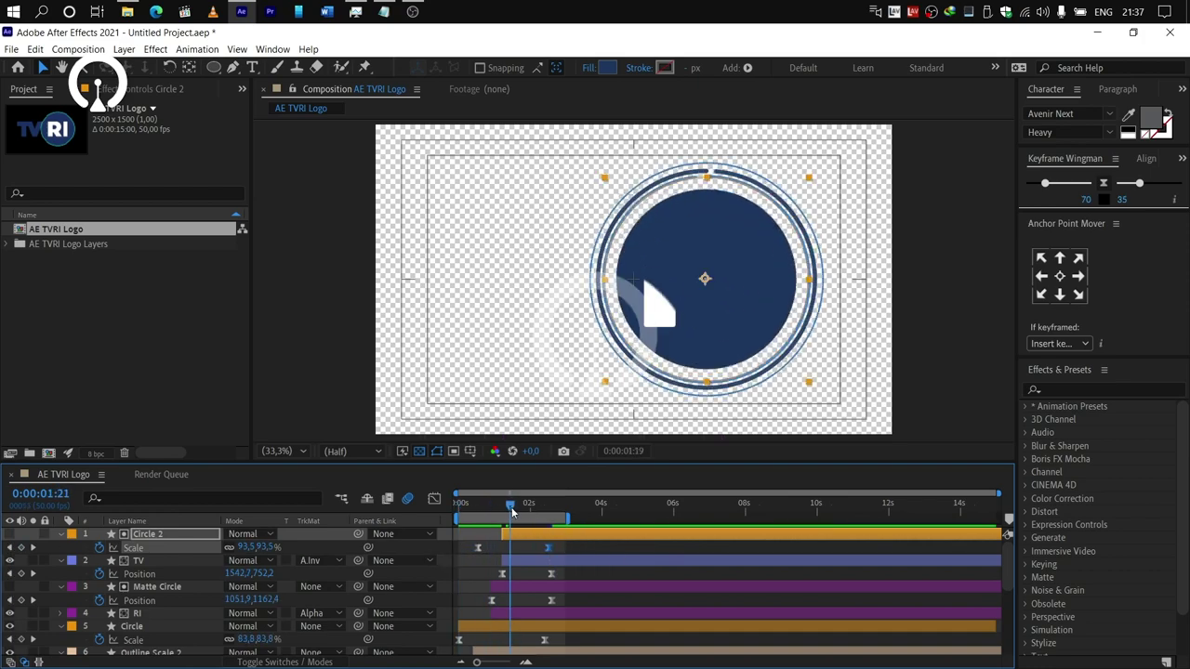
Place Circle 2's last scale keyframe at 0:00:02:20, in line with the end keyframe of Circle's scale.
drag(547, 549, 634, 546)
key(ctrl+z)
click(547, 505)
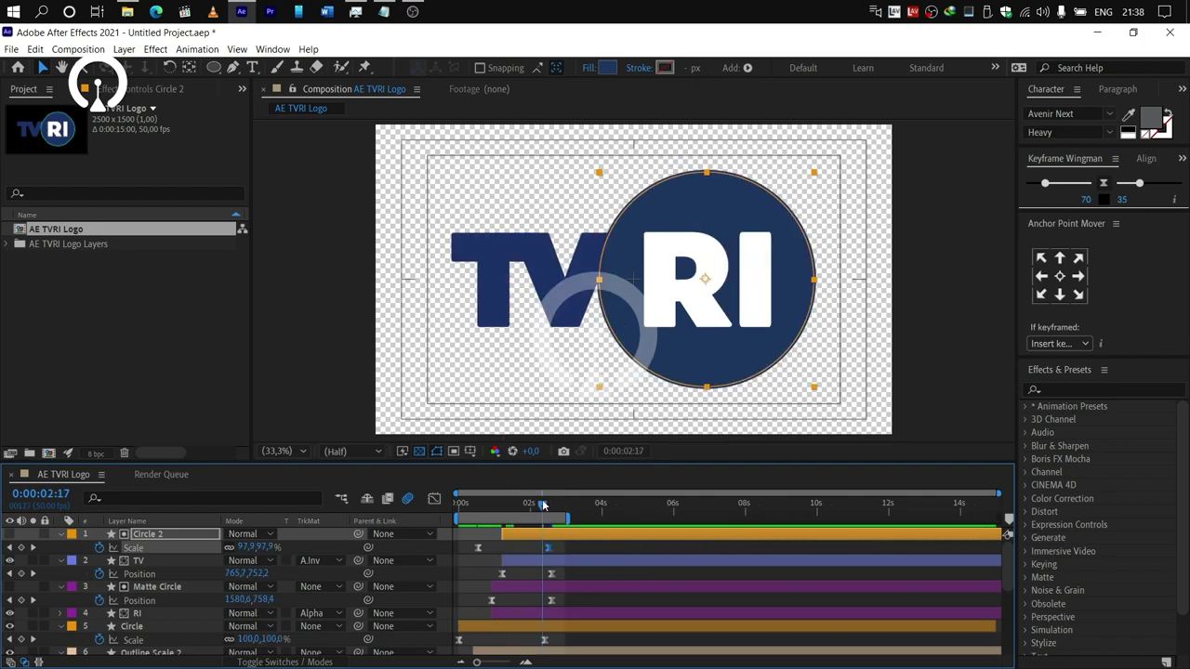
drag(547, 505, 544, 505)
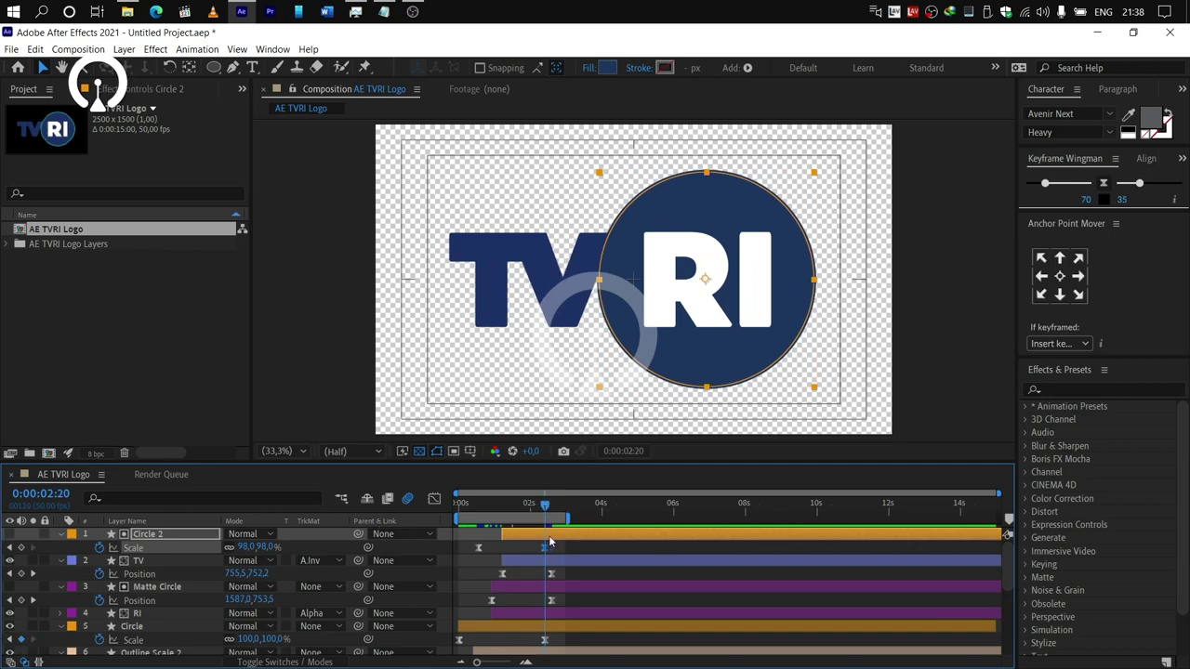
Move Circle 2's first scale keyframe to 0:00:00:00, set its scale there to 0% and preview.
key(Home)
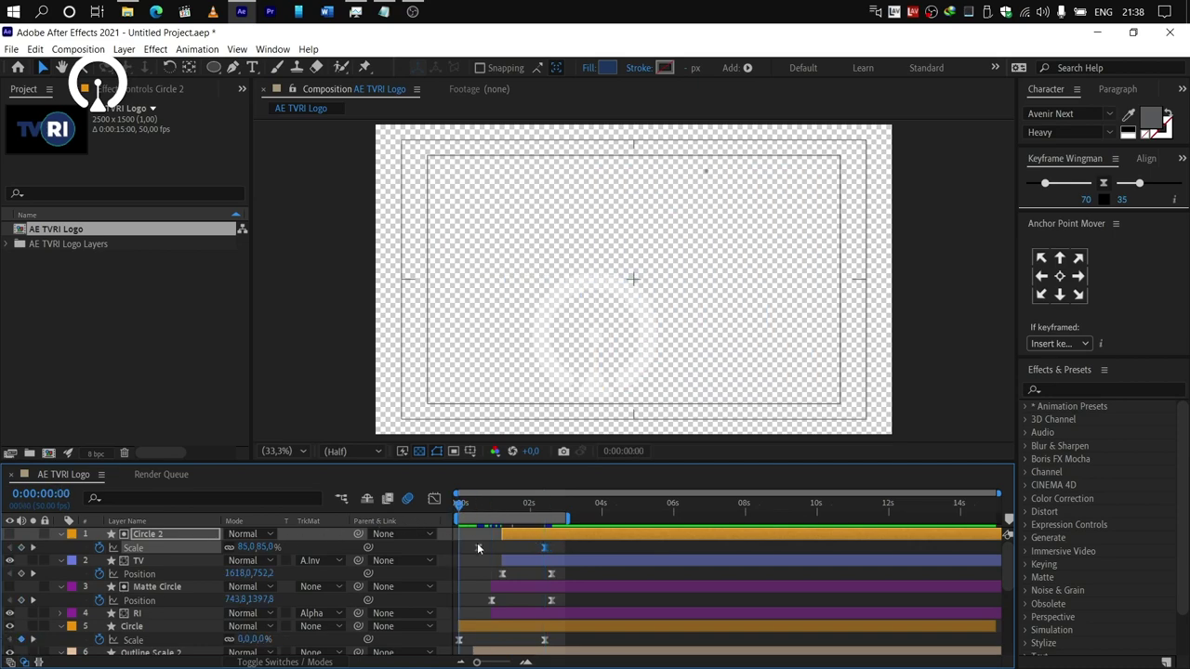
drag(479, 549, 462, 550)
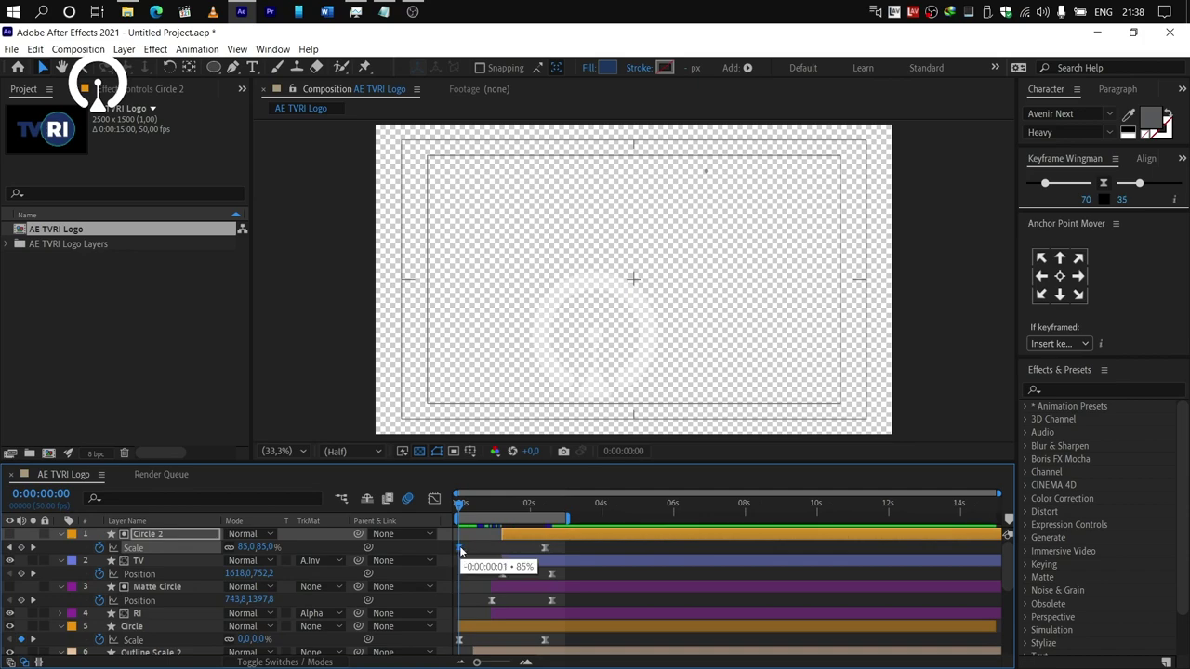
key(space)
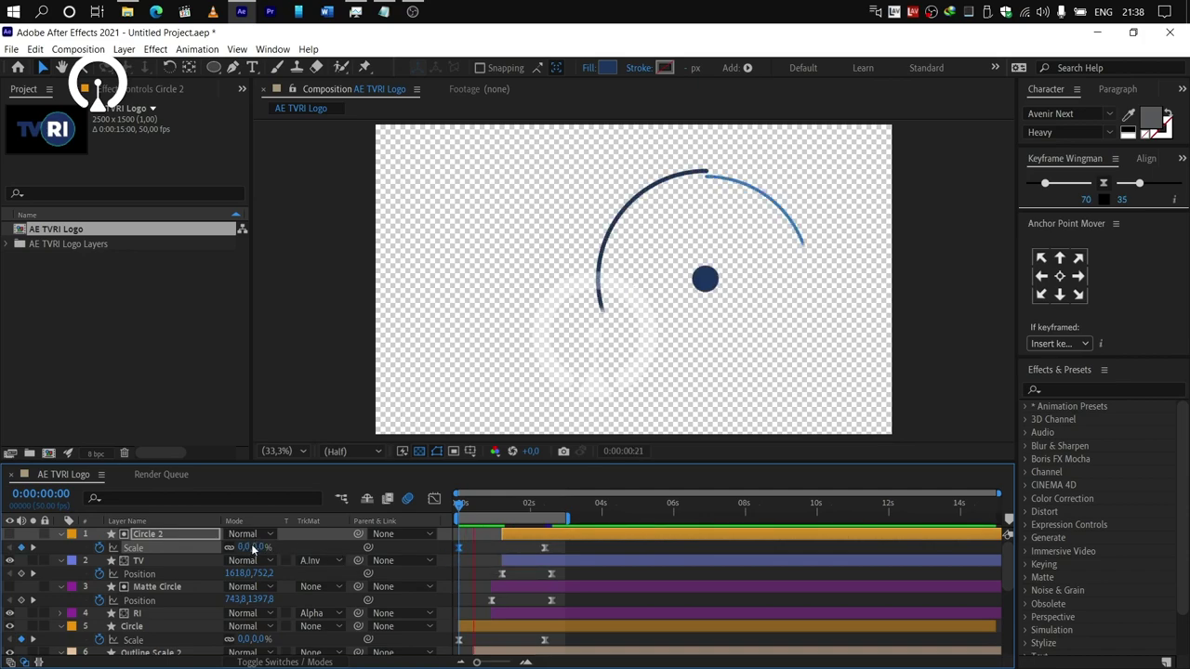
Shift the TV layer to start at 0:00:01:25, trim Circle 2's start to the same frame and preview.
click(504, 503)
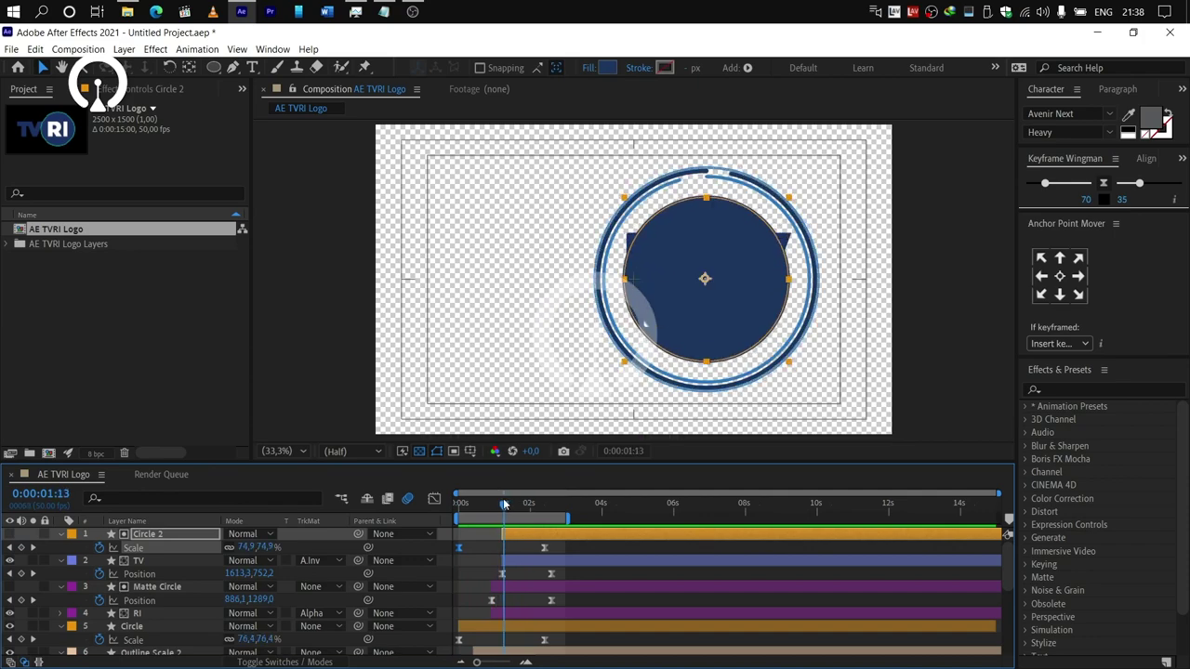
drag(504, 503, 513, 534)
click(508, 554)
key([)
drag(478, 663, 515, 663)
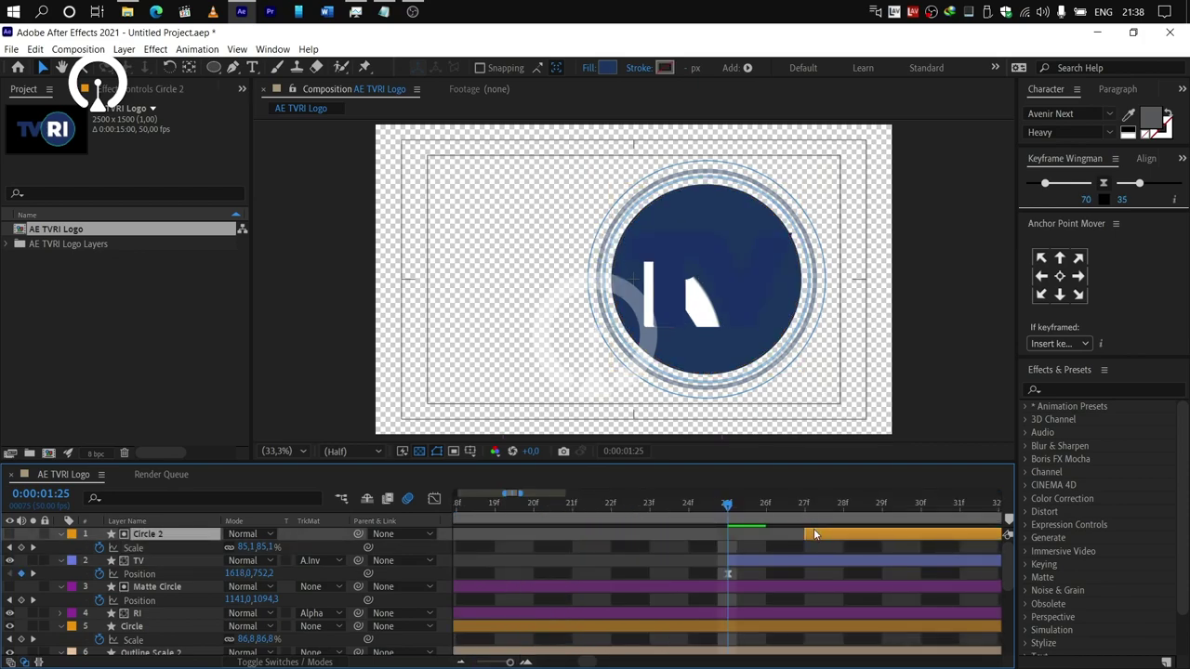
drag(782, 529, 729, 530)
click(486, 663)
key(space)
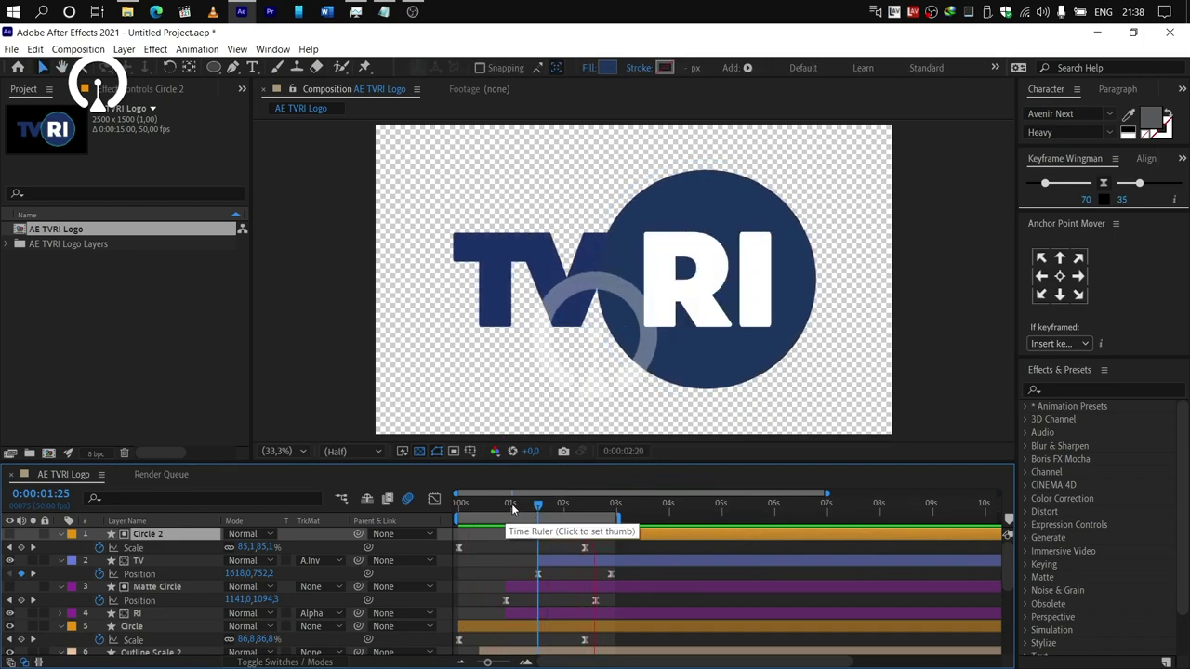
Move Matte Circle's last position keyframe in line with TV's last position keyframe and preview the RI reveal.
key(space)
drag(595, 601, 611, 600)
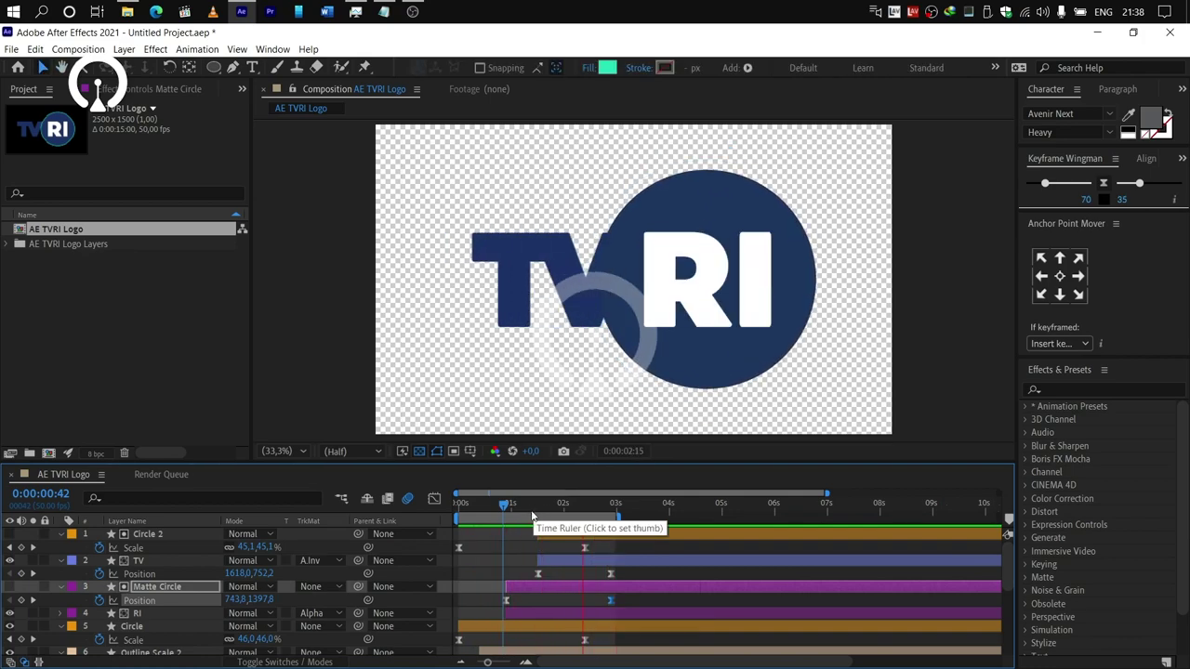
drag(503, 506, 526, 508)
key(space)
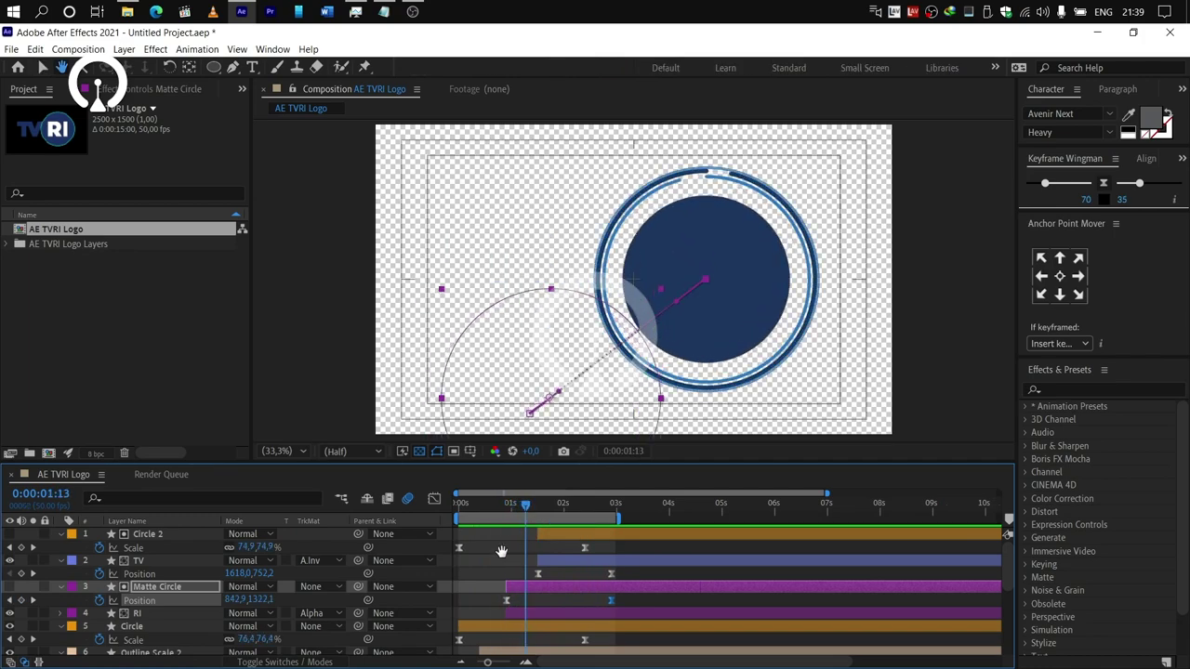
Try starting the Matte Circle and RI layers at 0:00:00:35 and check the RI reveal.
click(498, 507)
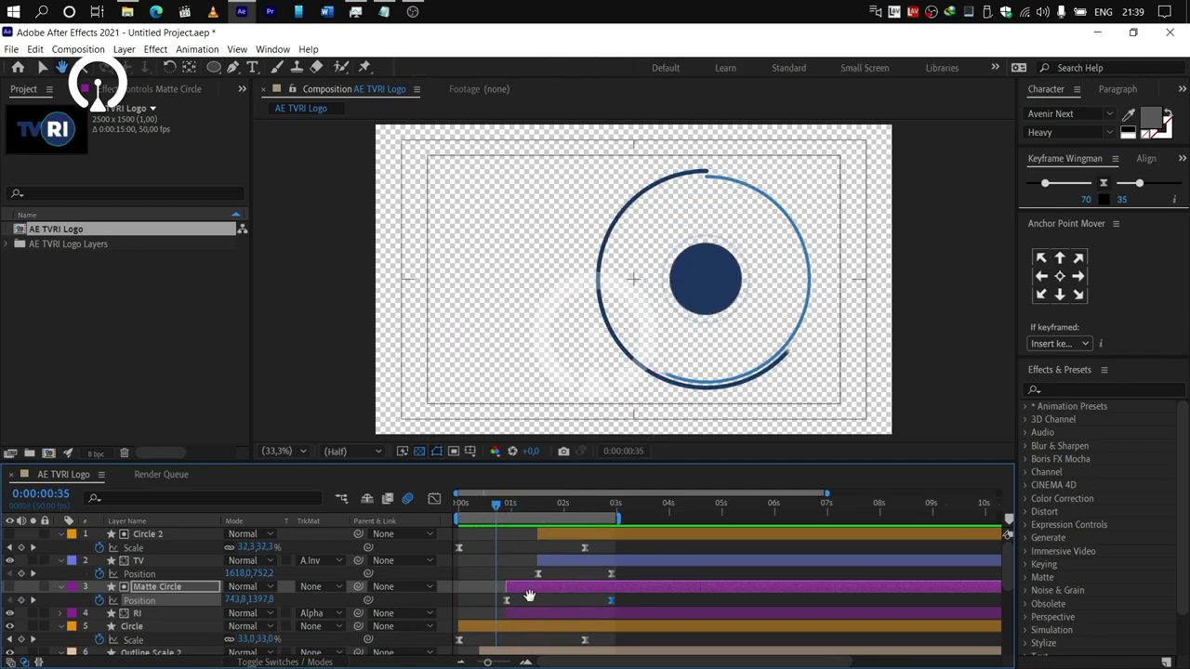
click(43, 67)
shift+click(561, 614)
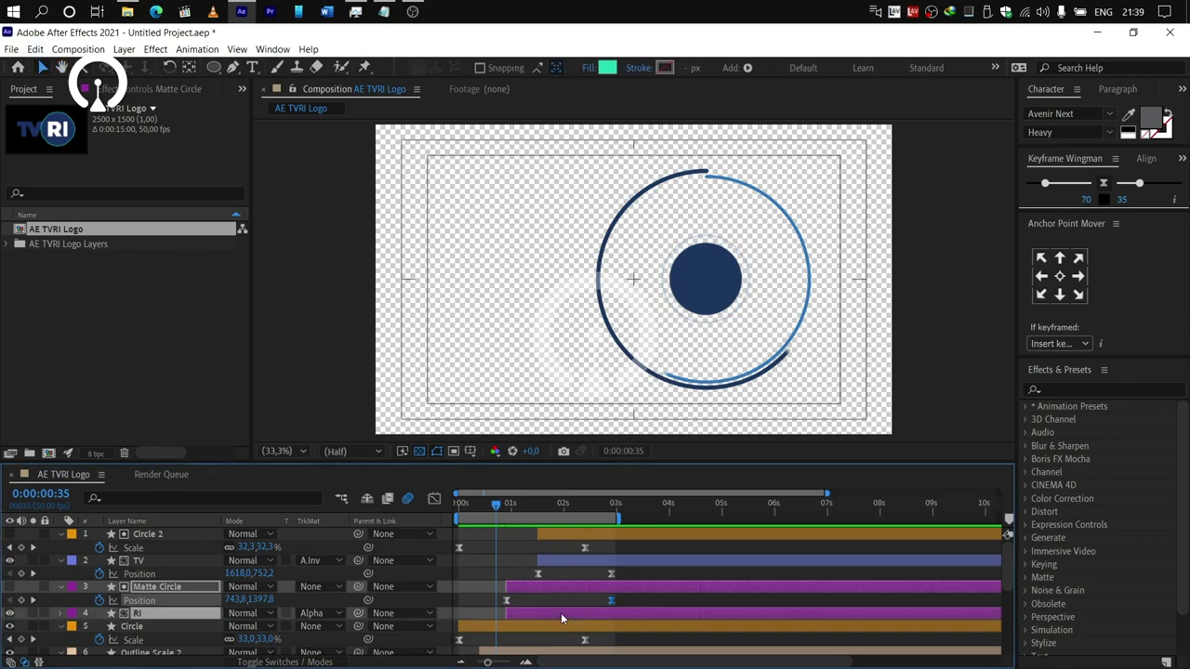
key(bracketleft)
key(space)
click(521, 506)
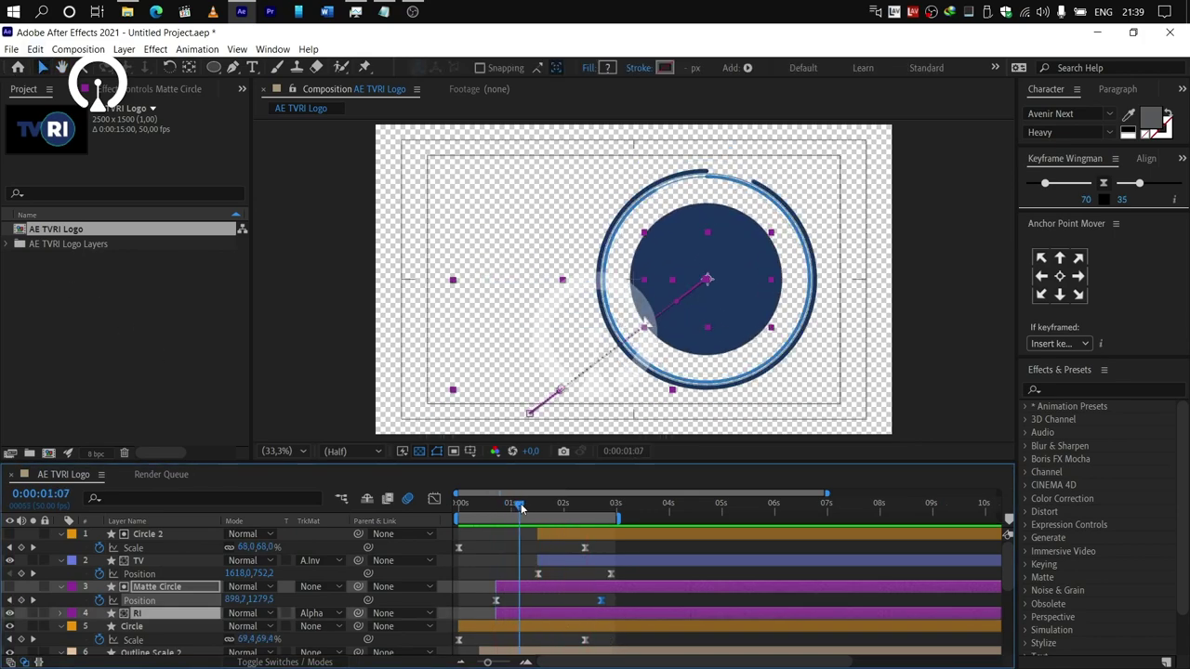
Shift the Matte Circle and RI layers to start just before the one-second mark, preview the animation and save the project.
click(507, 507)
key(bracketleft)
drag(507, 509, 532, 518)
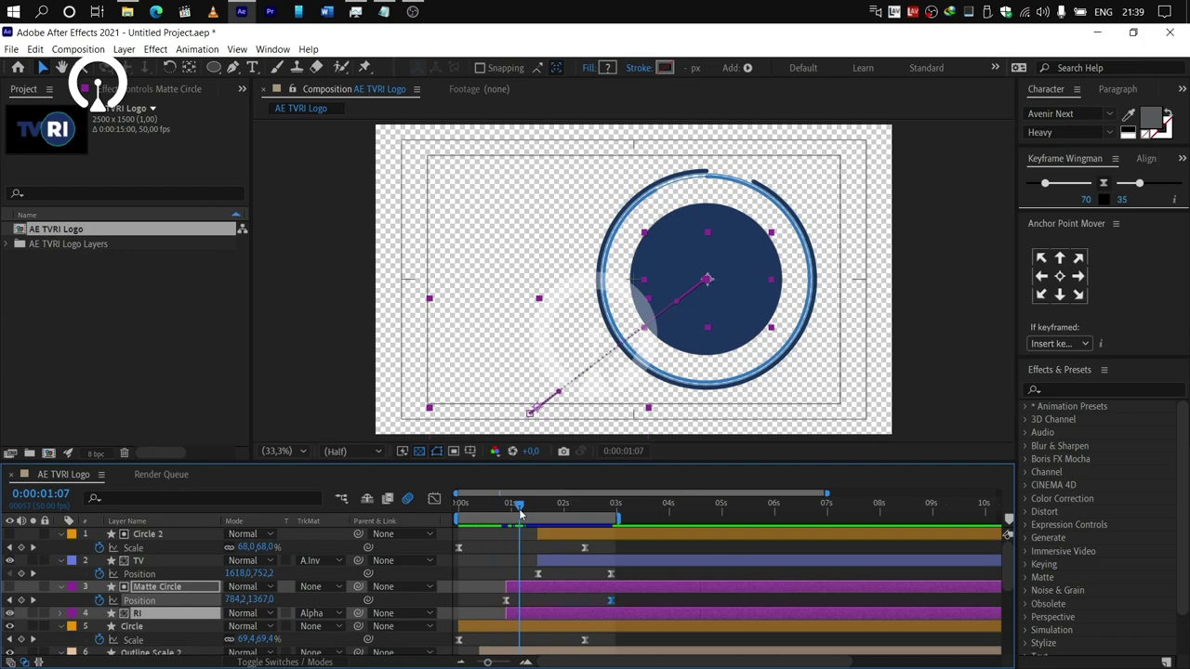
key(space)
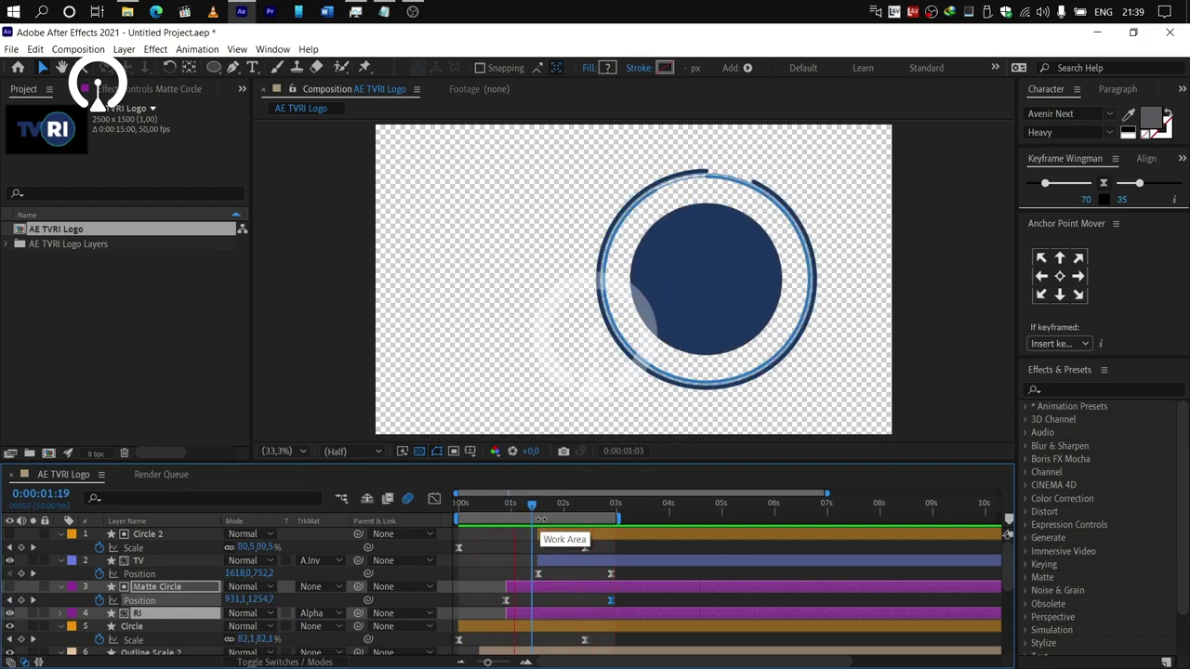
key(ctrl+s)
click(552, 407)
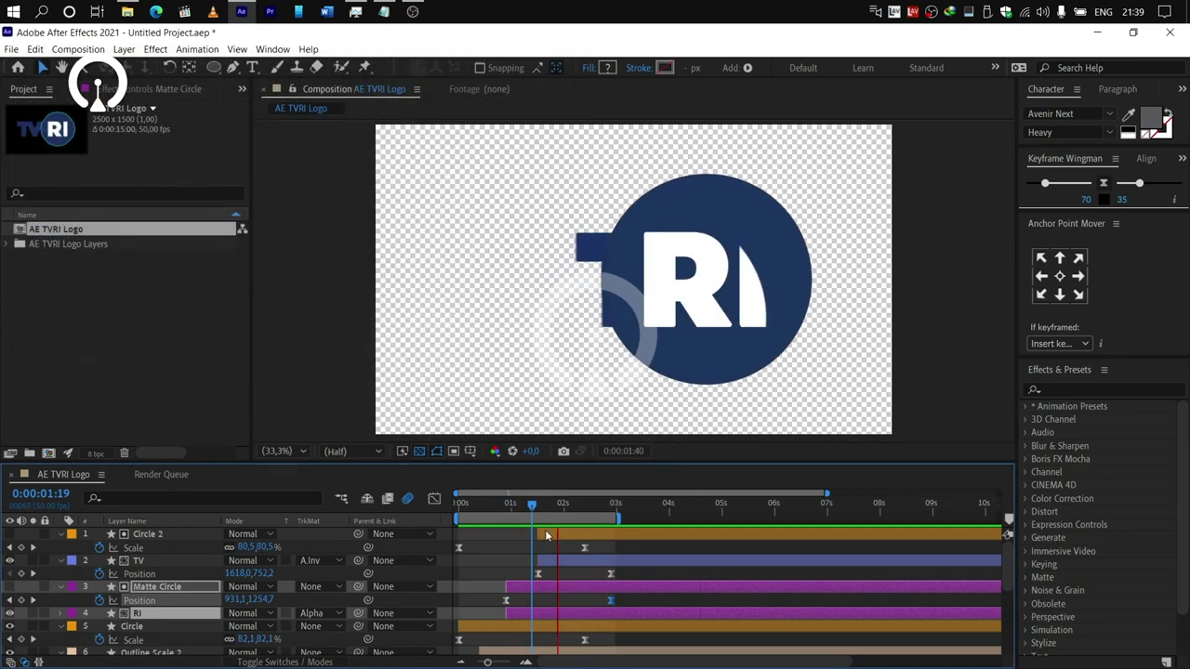